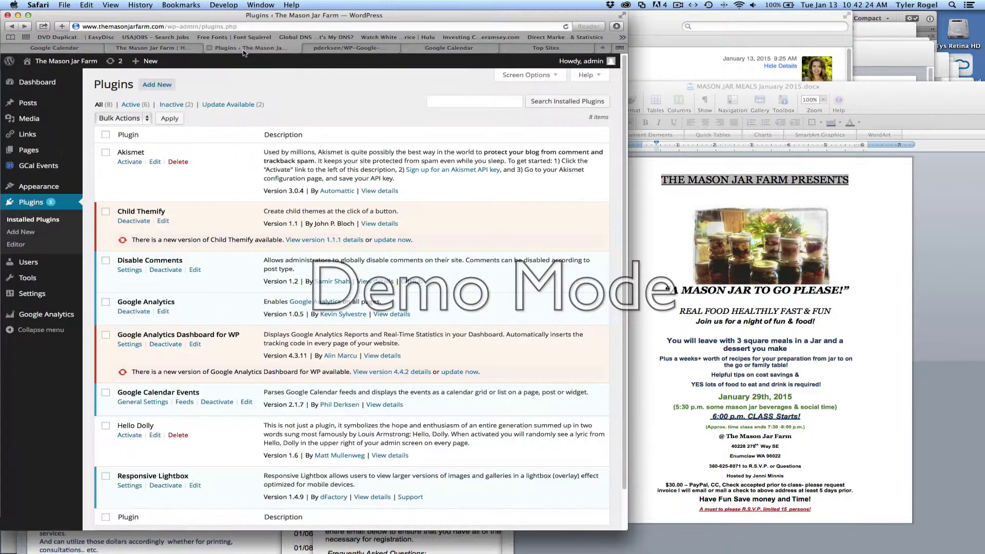
# Open the site's list of all pages from the dashboard and look over the existing page titles.
pyautogui.click(34, 83)
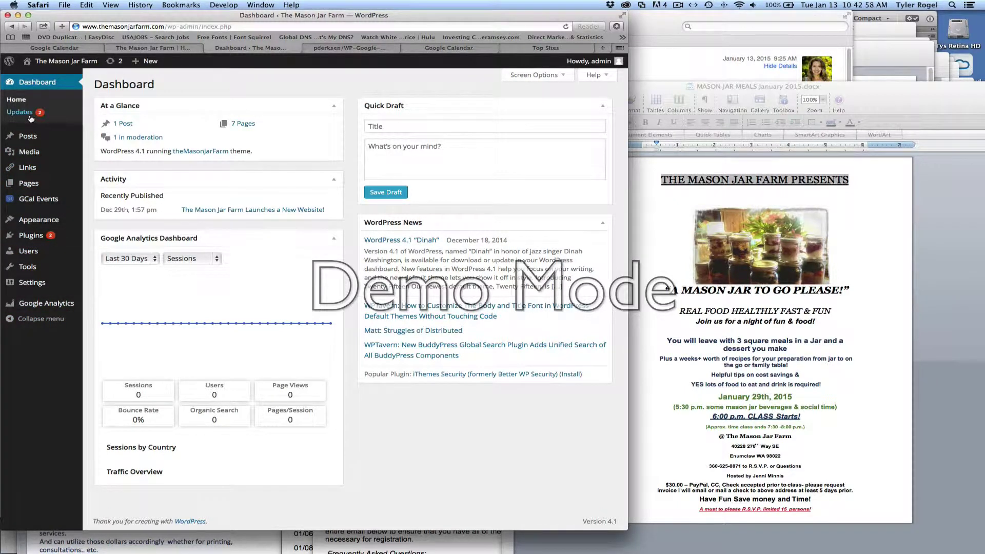
pyautogui.moveTo(25, 171)
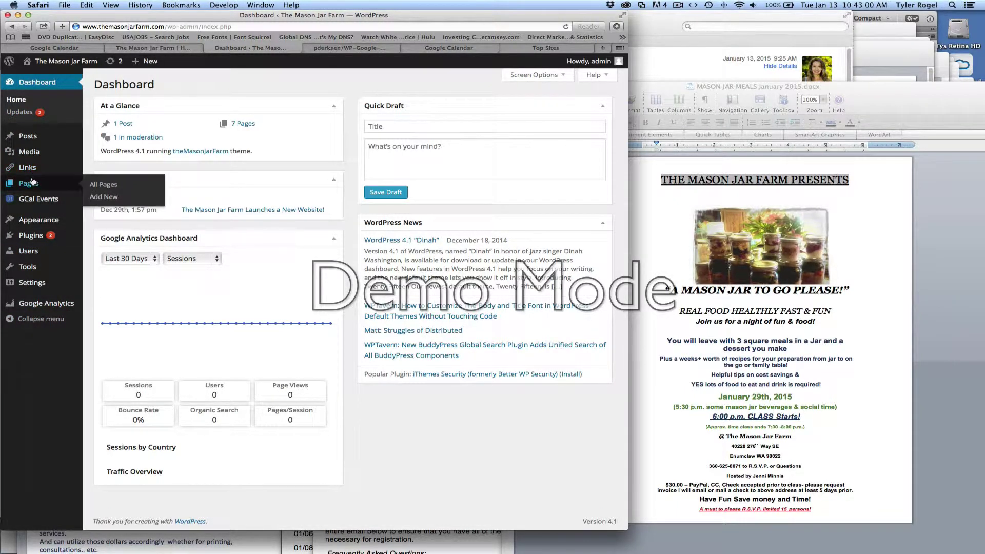
pyautogui.moveTo(30, 245)
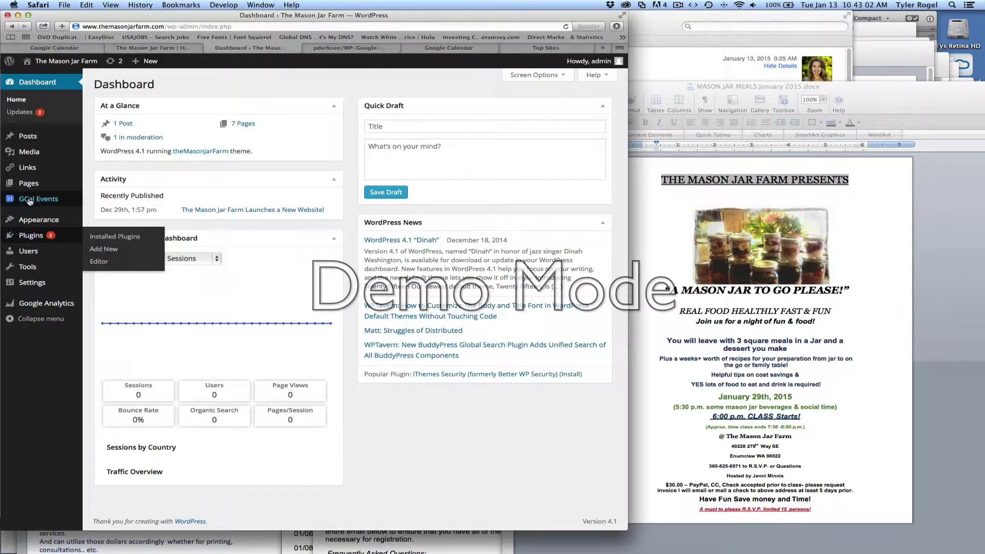
pyautogui.moveTo(35, 188)
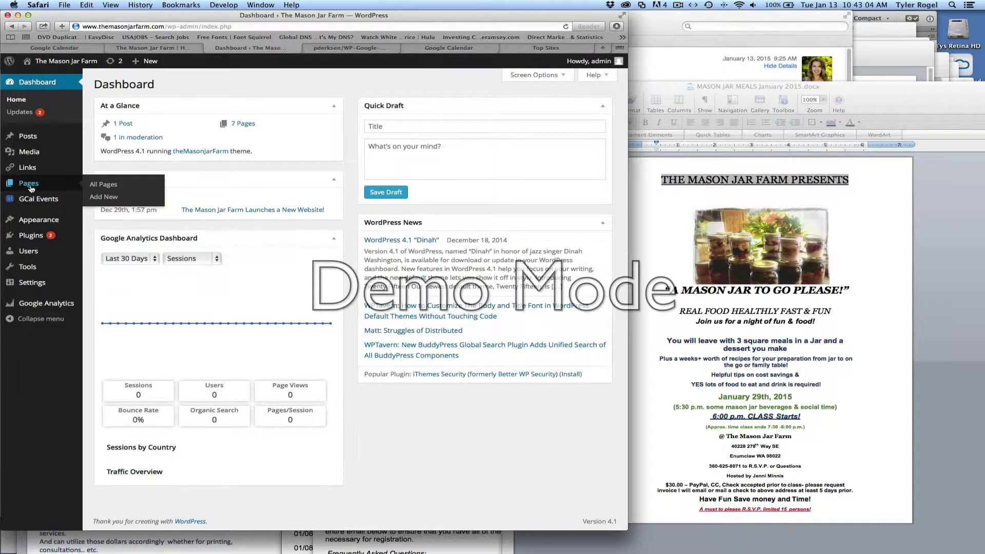
pyautogui.click(30, 185)
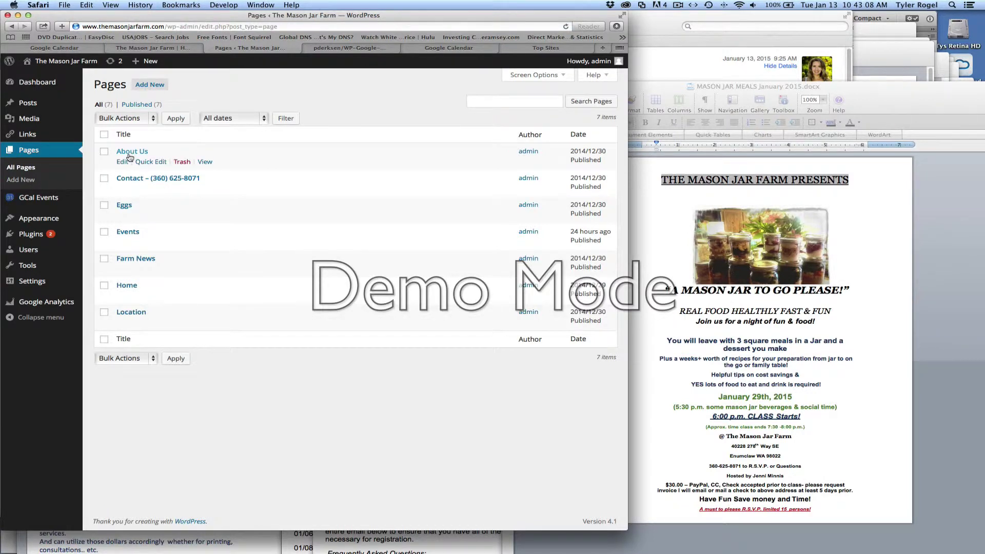
pyautogui.moveTo(133, 183)
pyautogui.moveTo(137, 212)
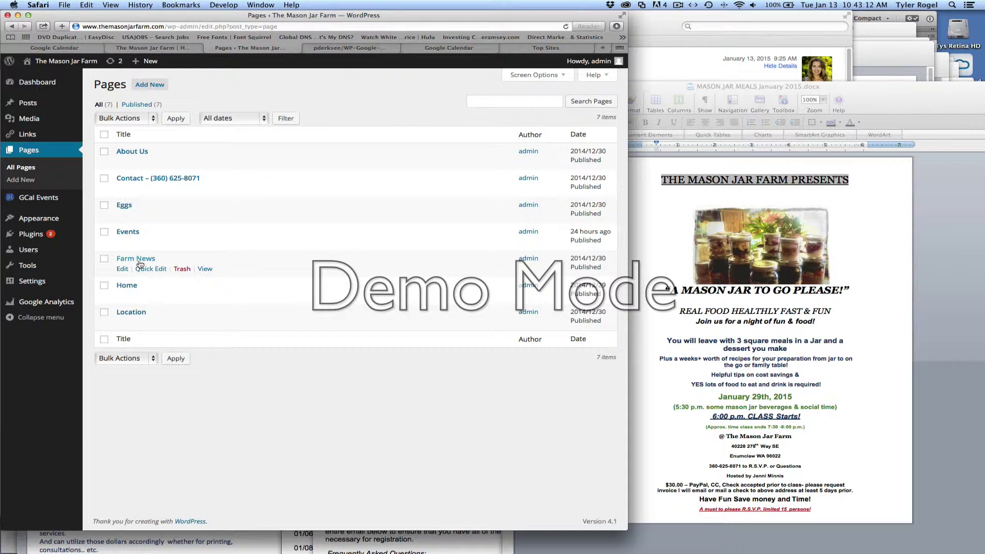
pyautogui.moveTo(128, 291)
pyautogui.moveTo(147, 266)
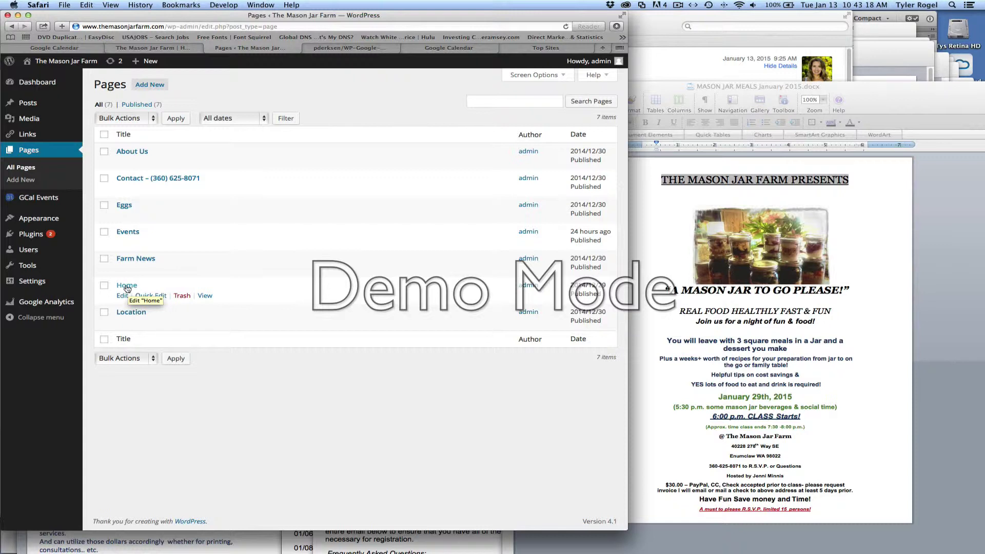
pyautogui.moveTo(132, 316)
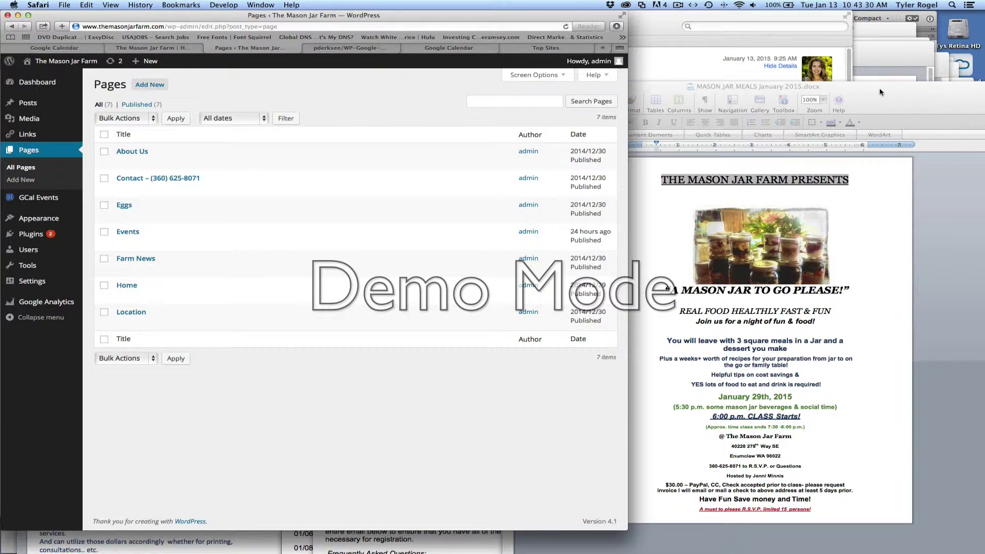
# Switch to Word, bring the whole flyer into view and select its text from “A MASON JAR TO GO PLEASE!” through the R.S.V.P. line.
pyautogui.moveTo(880, 91); pyautogui.dragTo(880, 21)
pyautogui.press('super+a')
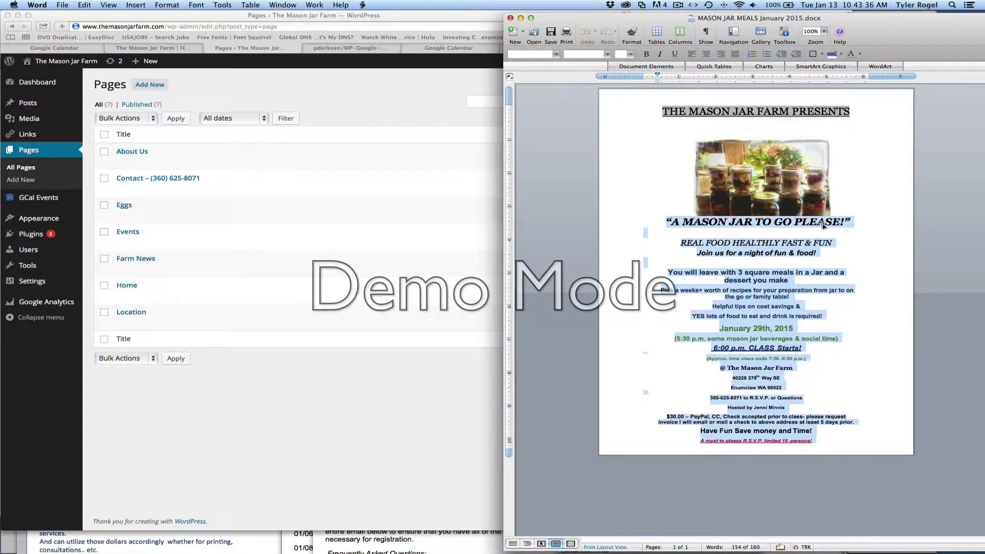
pyautogui.click(660, 219)
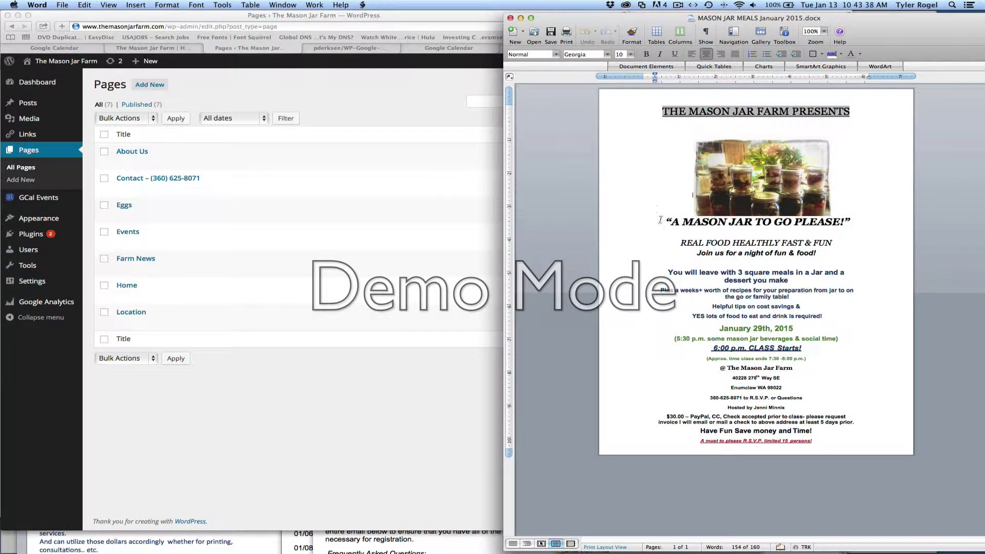
pyautogui.moveTo(666, 221); pyautogui.dragTo(822, 440)
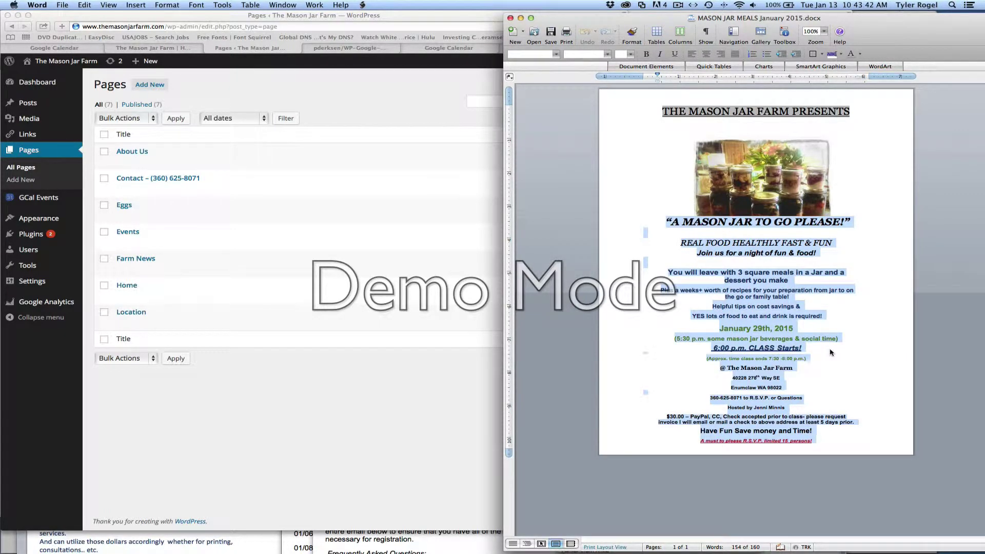
# Return to the WordPress site in Safari and add a new page titled "A Mason Jar to Go Please!".
pyautogui.click(359, 126)
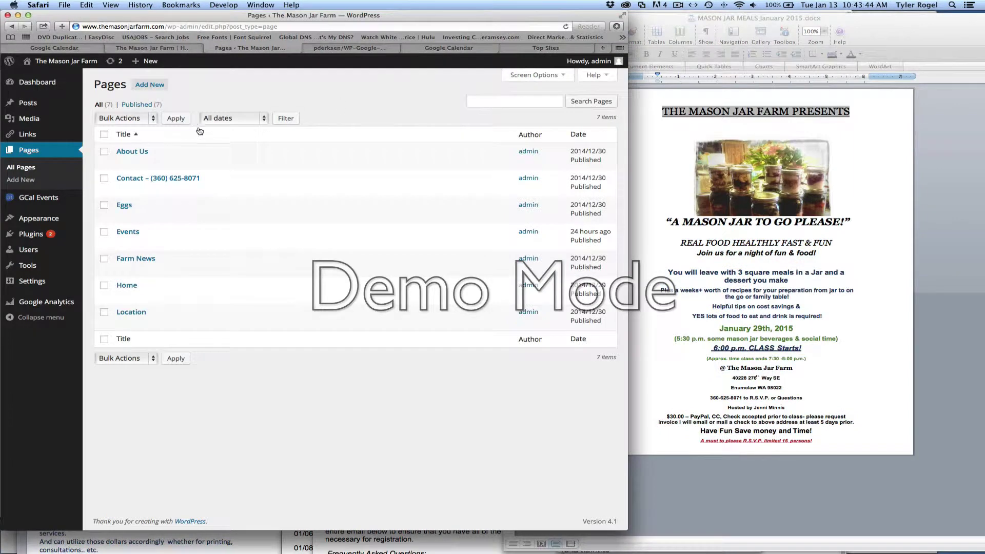
pyautogui.click(143, 89)
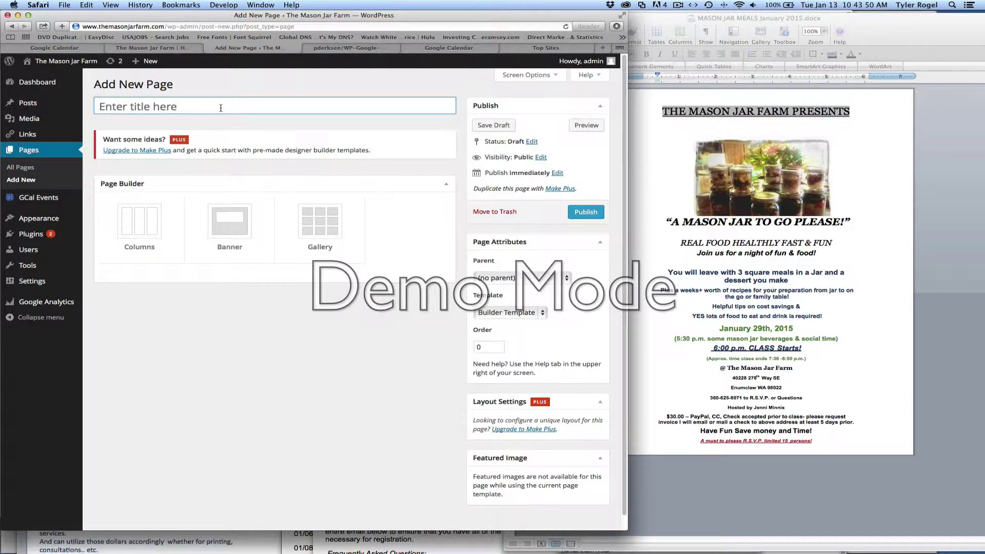
pyautogui.click(221, 108)
pyautogui.write('A Mason Jar to Go')
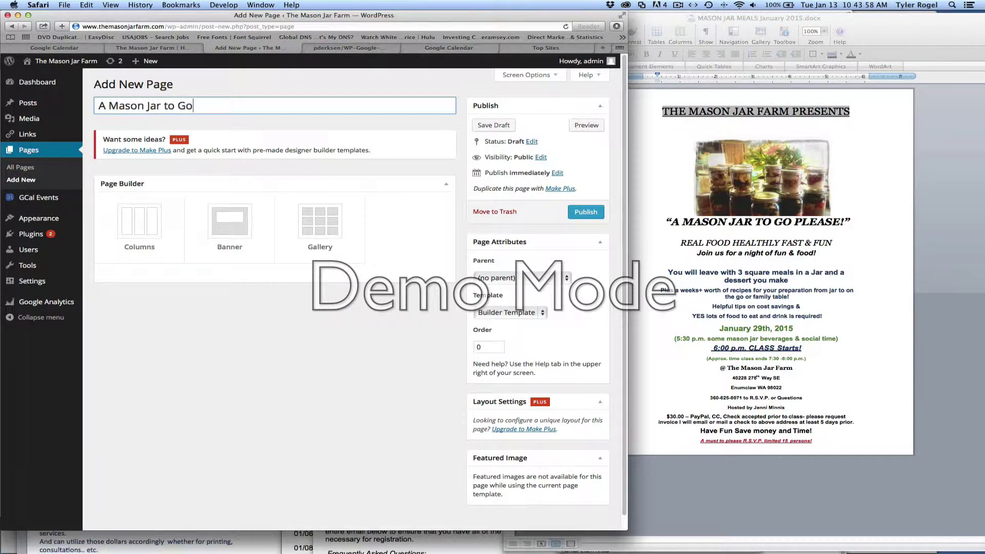
pyautogui.write(' Please!')
# Add a Columns section and a Banner section to the page, and place the banner above the columns.
pyautogui.click(146, 225)
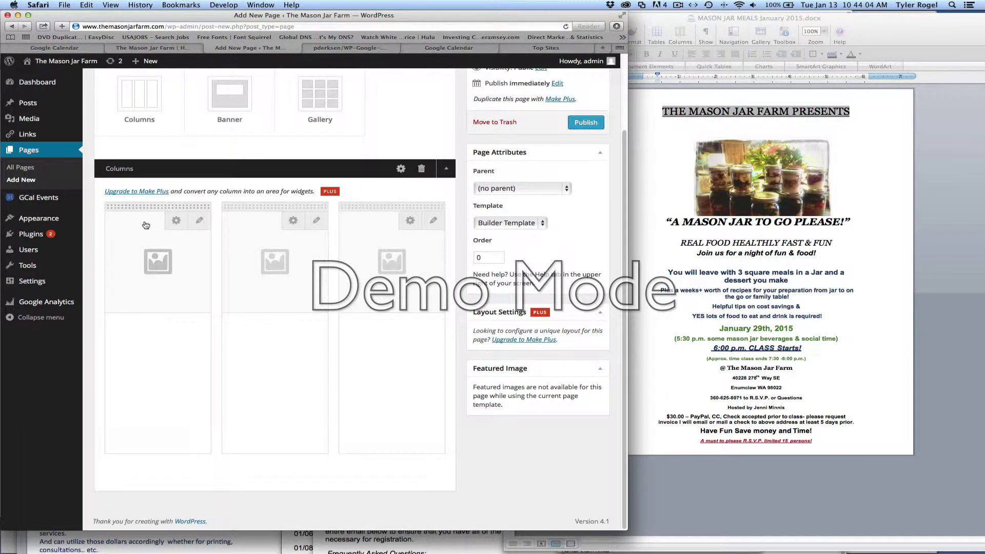
pyautogui.click(229, 95)
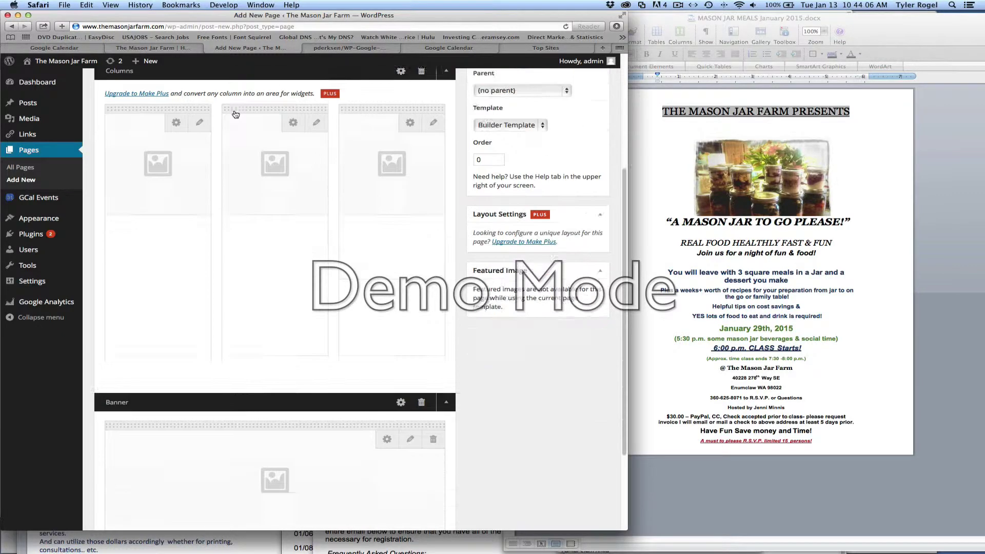
pyautogui.moveTo(364, 261); pyautogui.dragTo(364, 77)
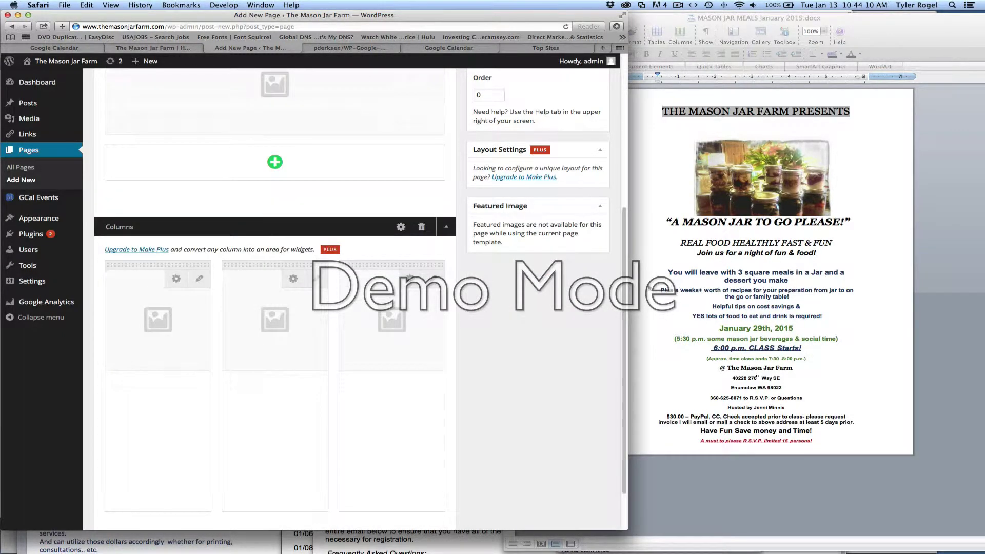
pyautogui.scroll(5, 279, 260)
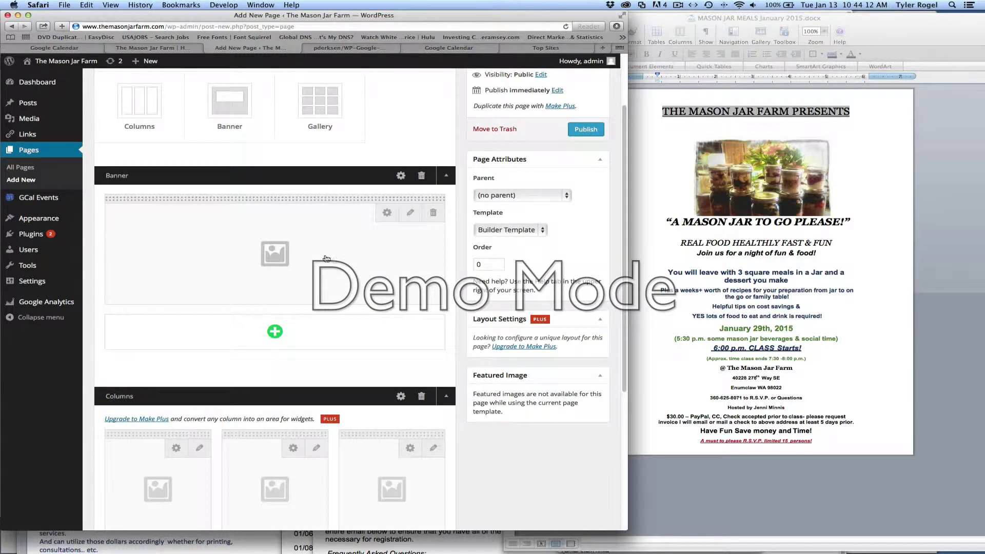
# Upload MasonJarMeals-hdr.png from The Mason Jar Farm folder and set it as the banner image.
pyautogui.click(279, 260)
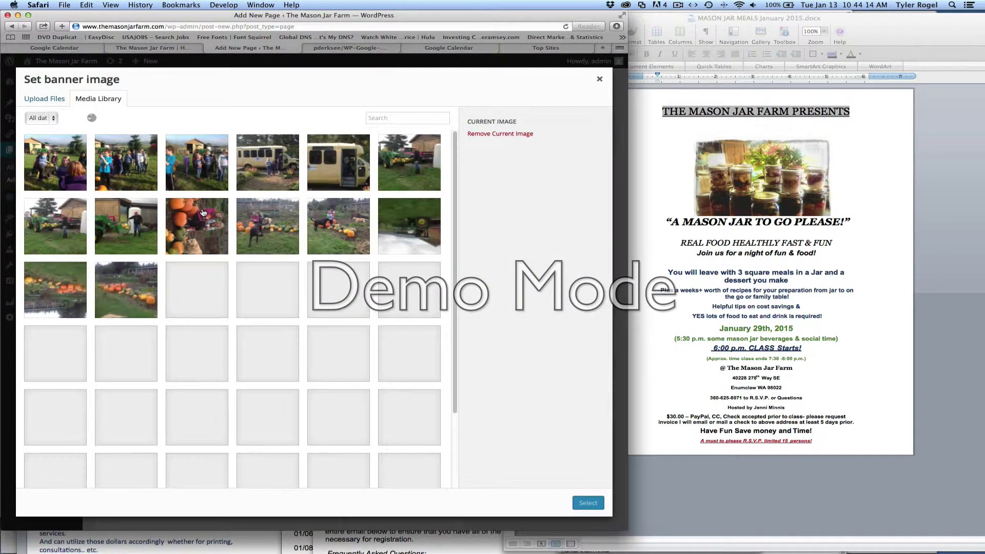
pyautogui.click(46, 98)
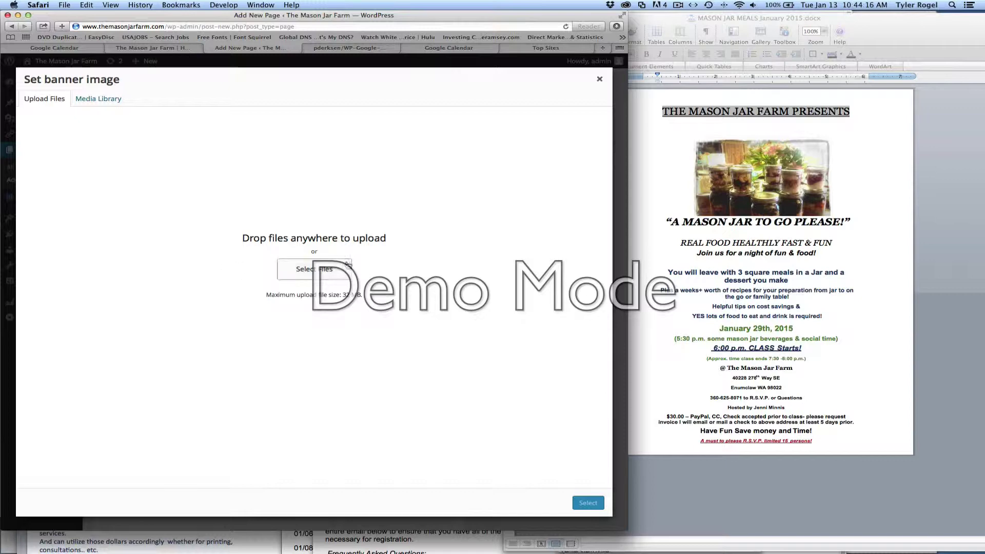
pyautogui.click(312, 271)
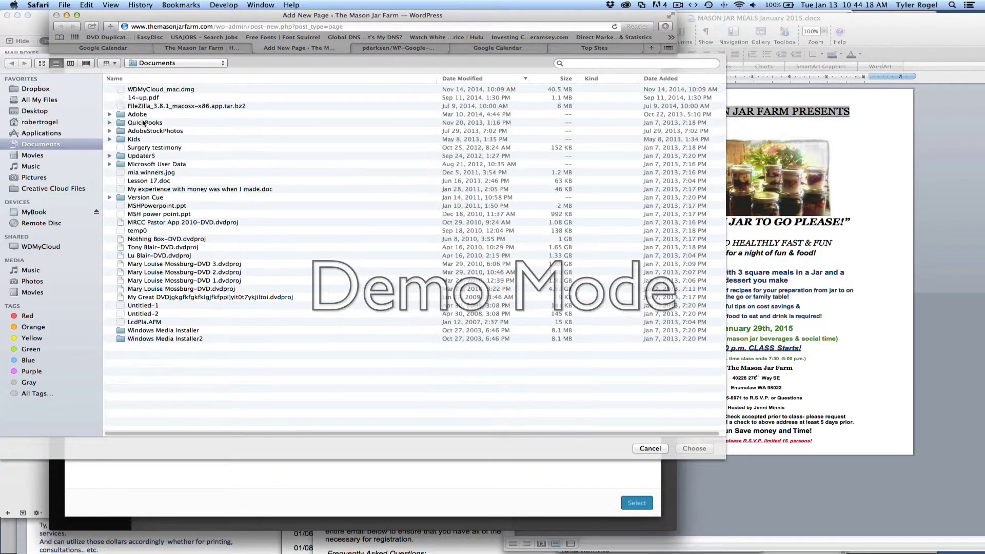
pyautogui.click(165, 62)
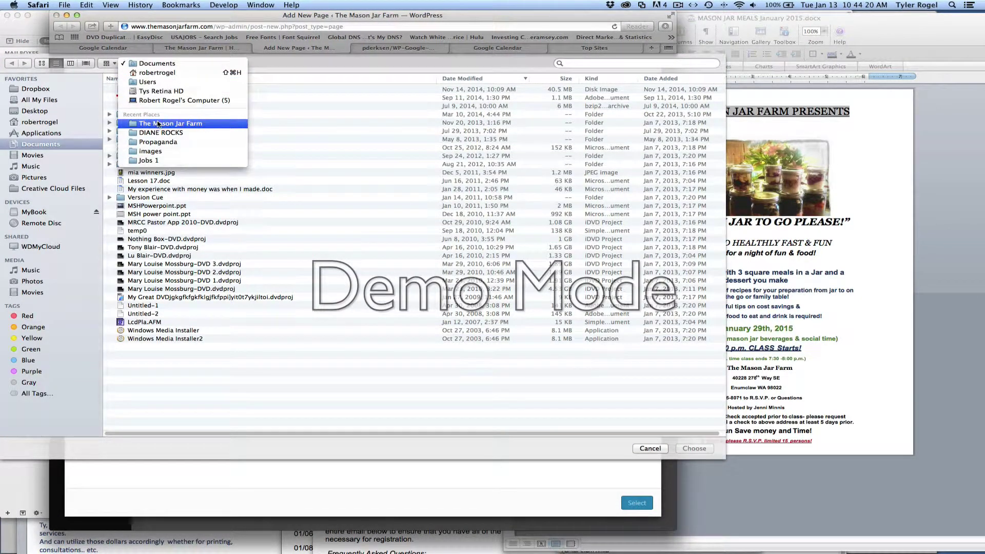
pyautogui.click(158, 124)
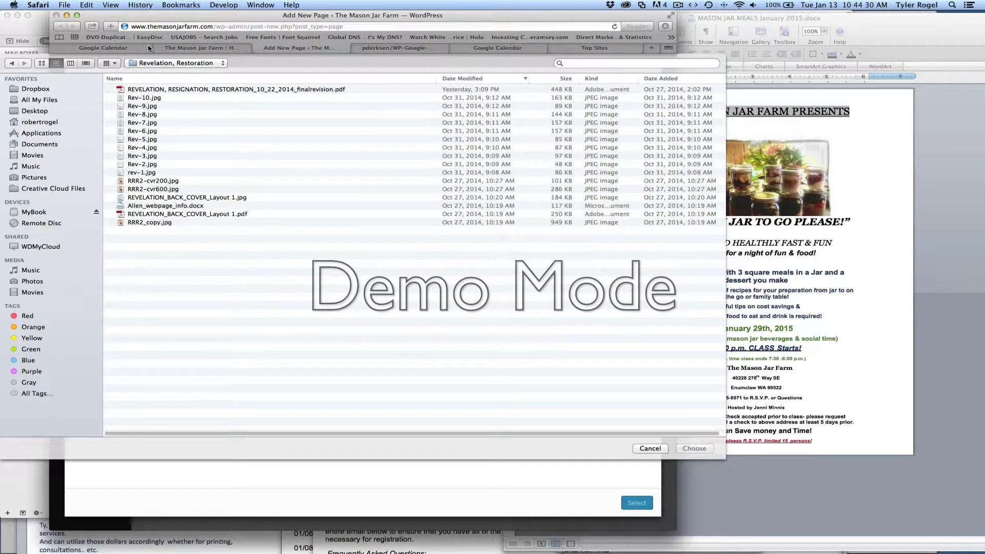
pyautogui.click(154, 62)
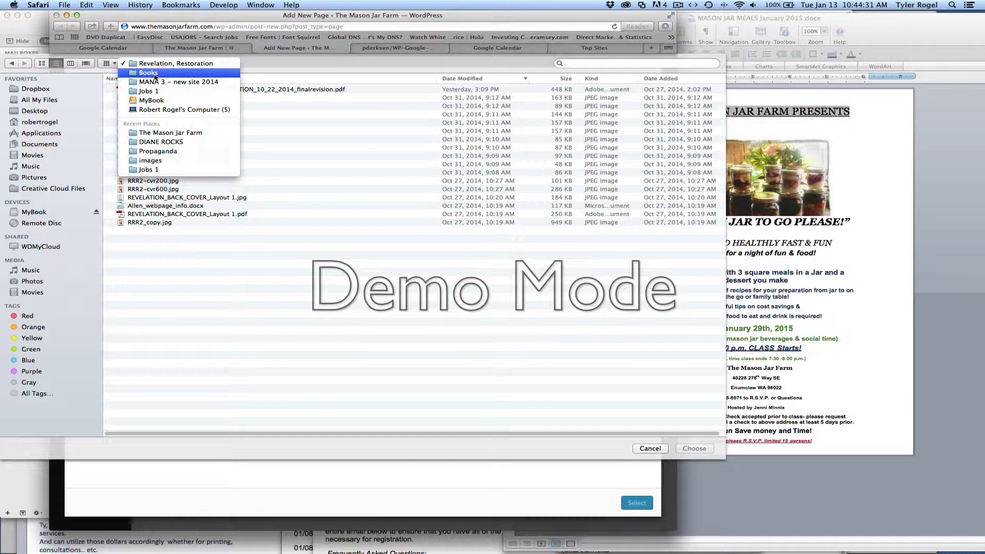
pyautogui.click(173, 133)
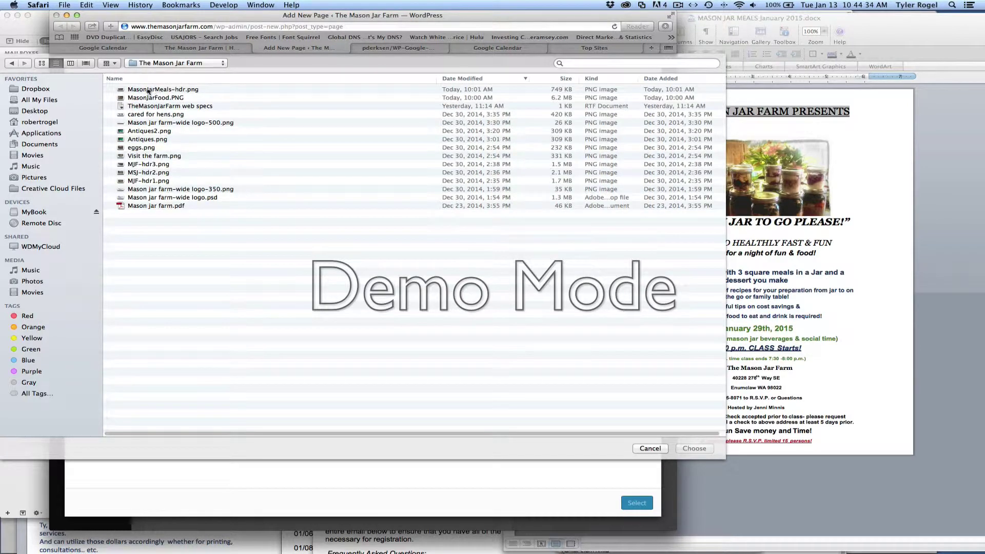
pyautogui.click(165, 92)
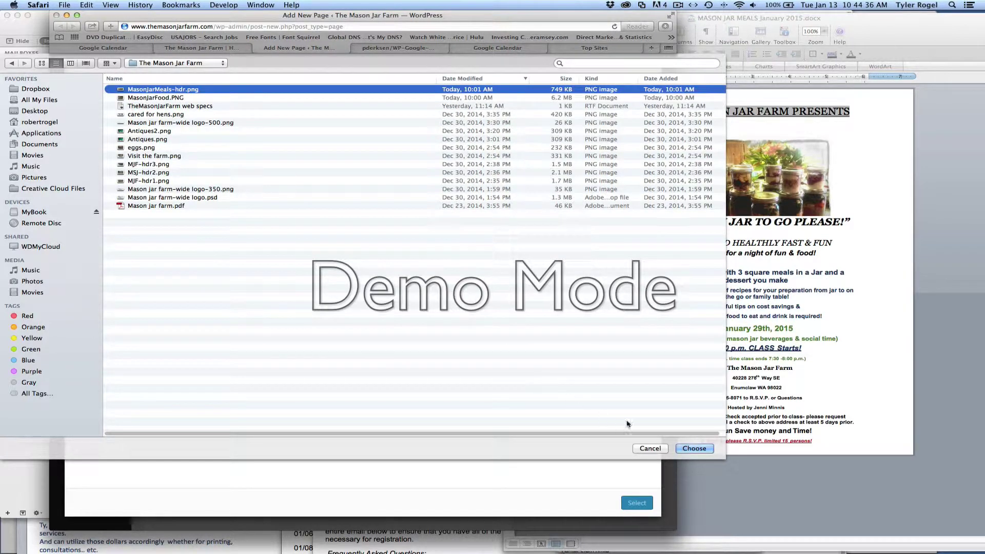
pyautogui.click(694, 450)
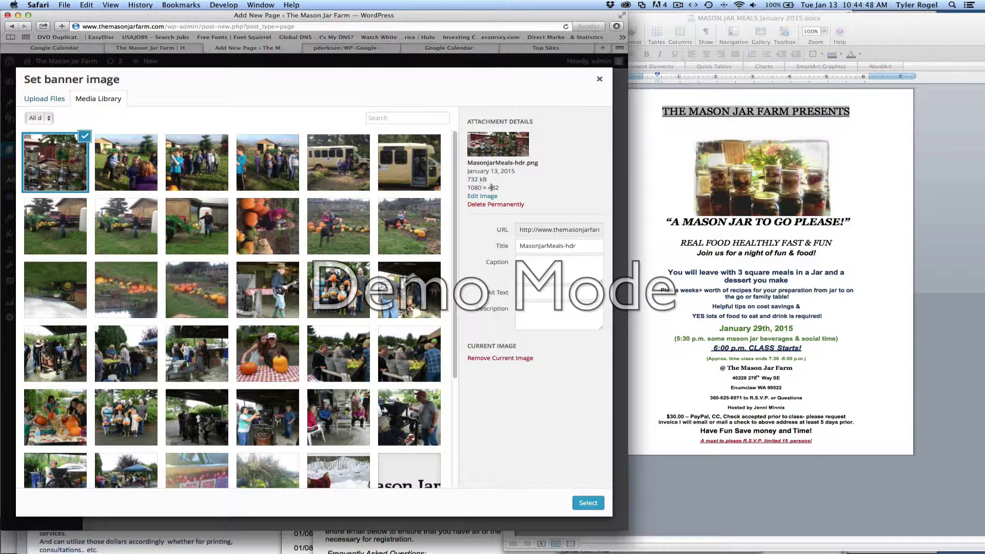
pyautogui.click(589, 502)
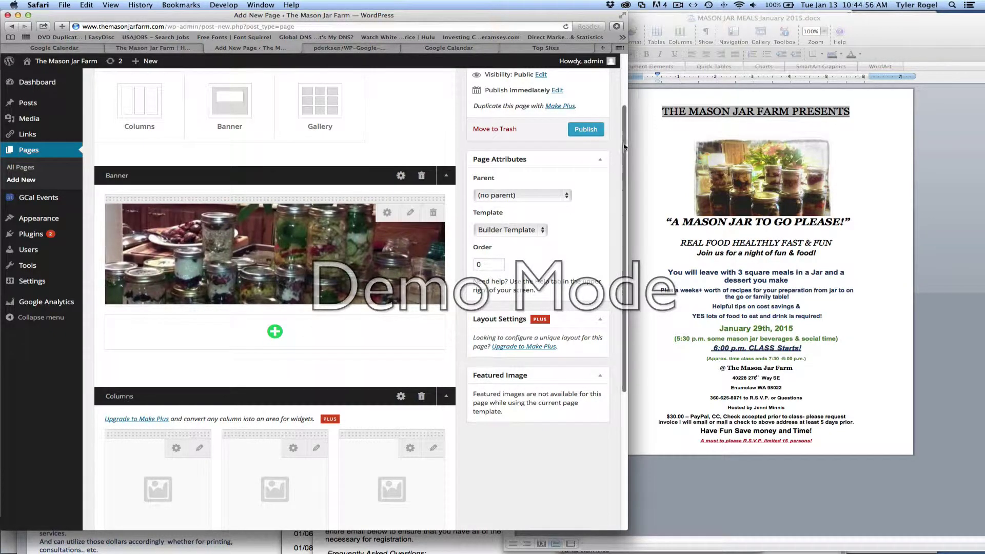
# Delete the Columns section below the banner.
pyautogui.scroll(-5, 612, 167)
pyautogui.scroll(-3, 635, 211)
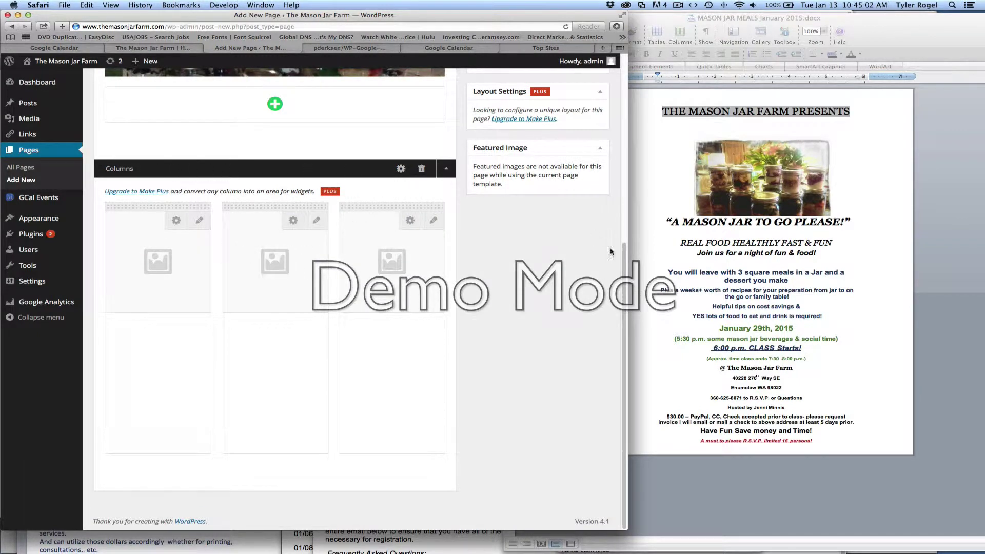
pyautogui.click(422, 169)
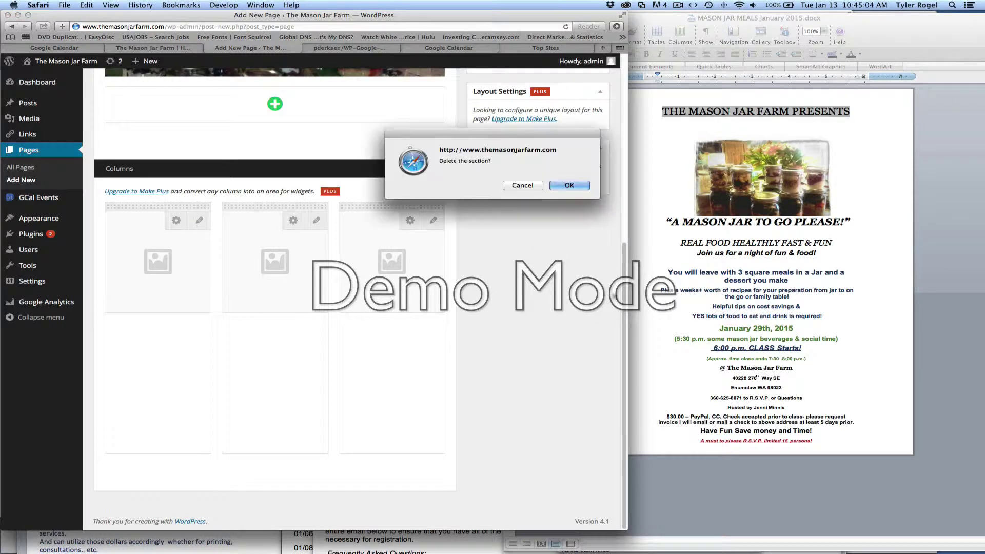
pyautogui.click(570, 185)
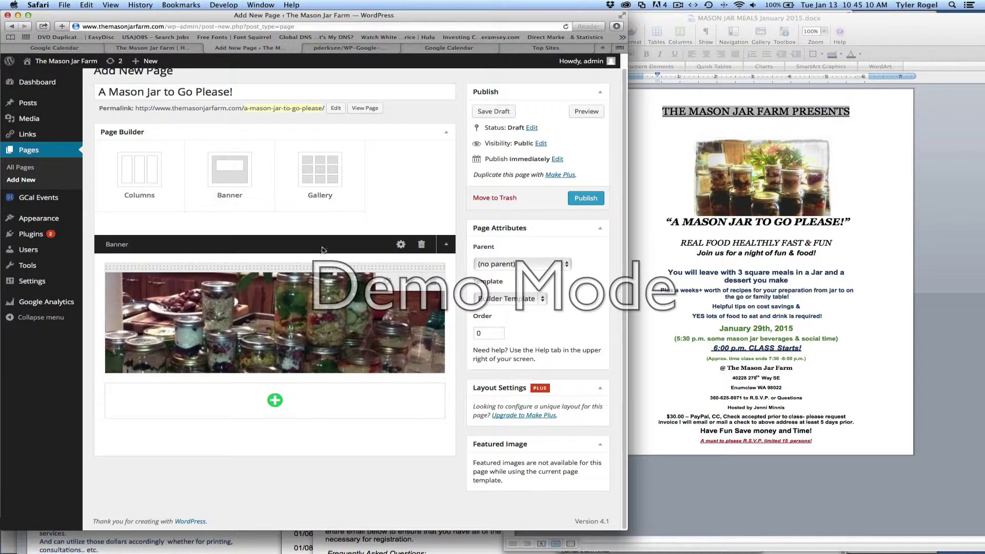
# Add a Columns section below the banner and configure it to have one column.
pyautogui.moveTo(143, 173)
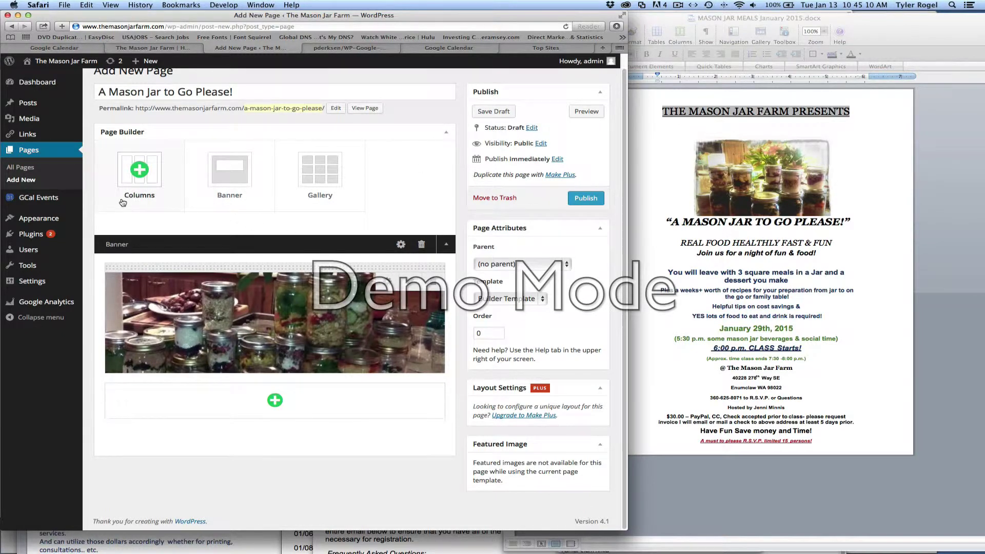
pyautogui.click(143, 173)
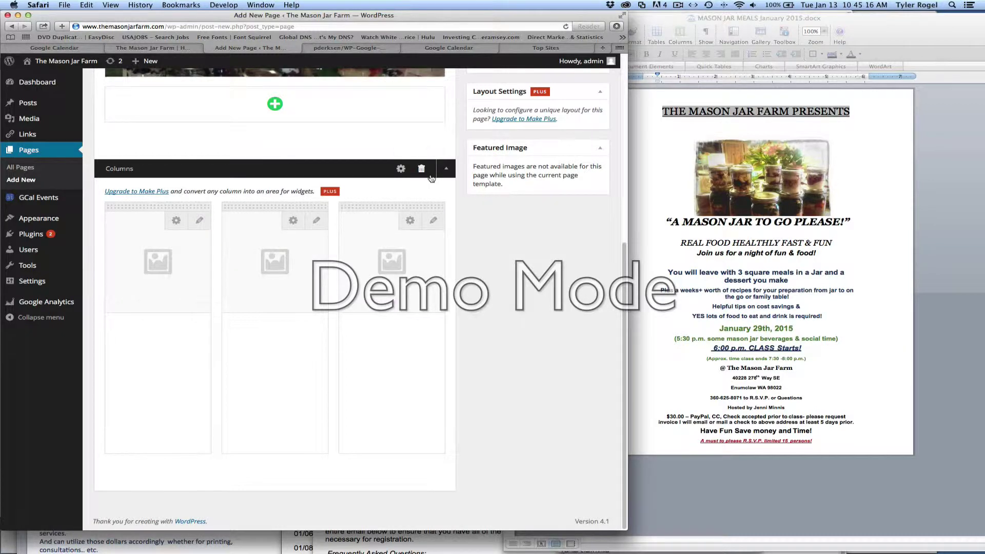
pyautogui.click(400, 170)
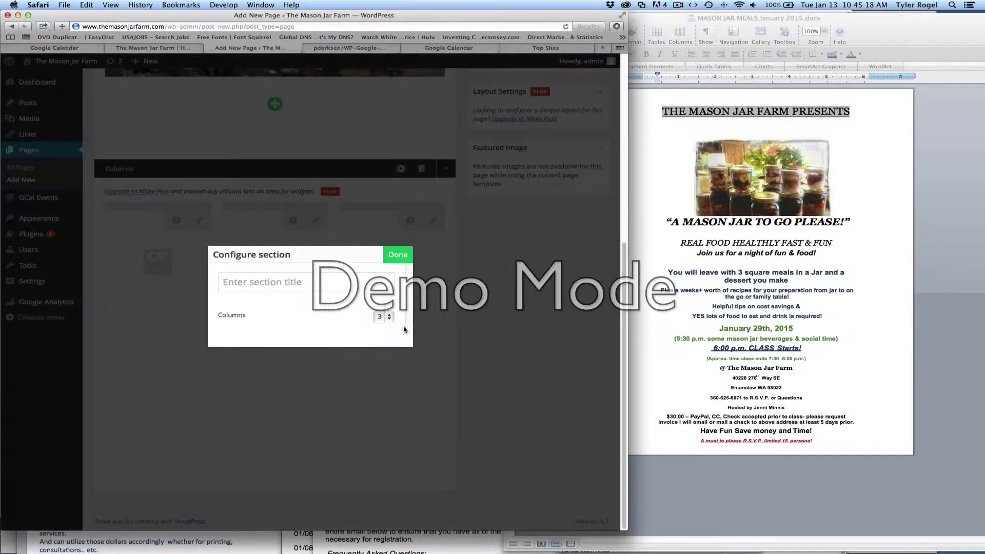
pyautogui.click(389, 310)
pyautogui.click(381, 301)
pyautogui.click(402, 258)
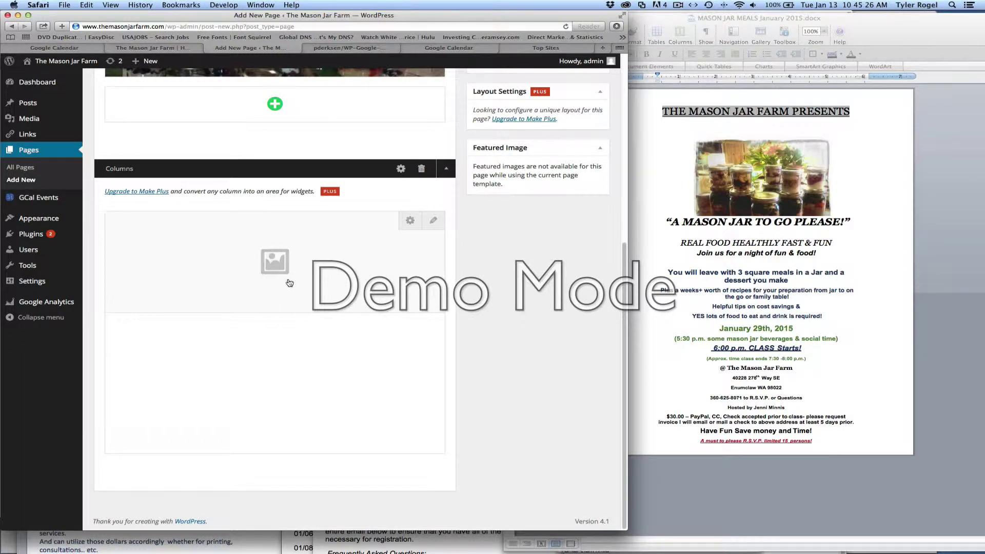
# Paste the flyer text into the column's content and delete the “A MASON JAR TO GO PLEASE!” line and the blank lines above "REAL FOOD".
pyautogui.click(270, 350)
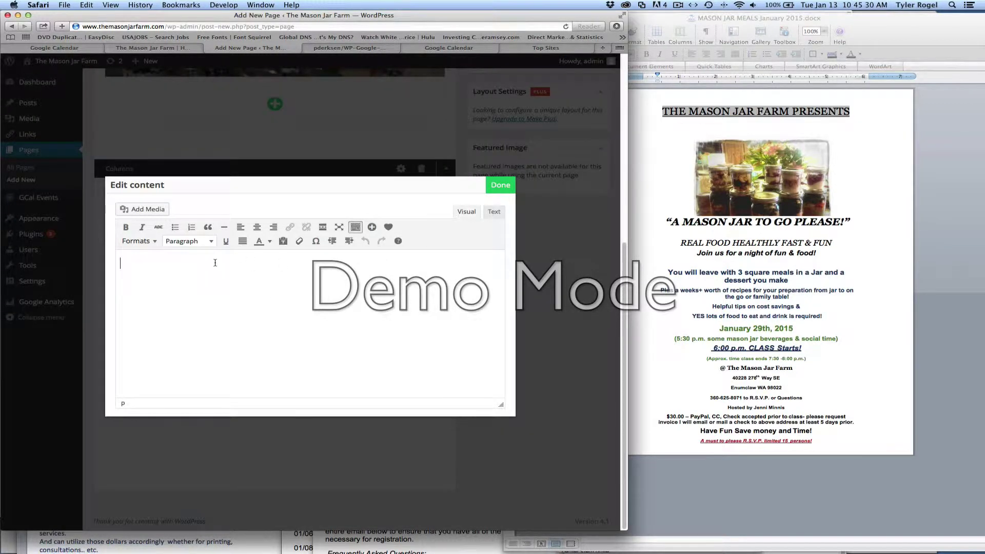
pyautogui.press('super+v')
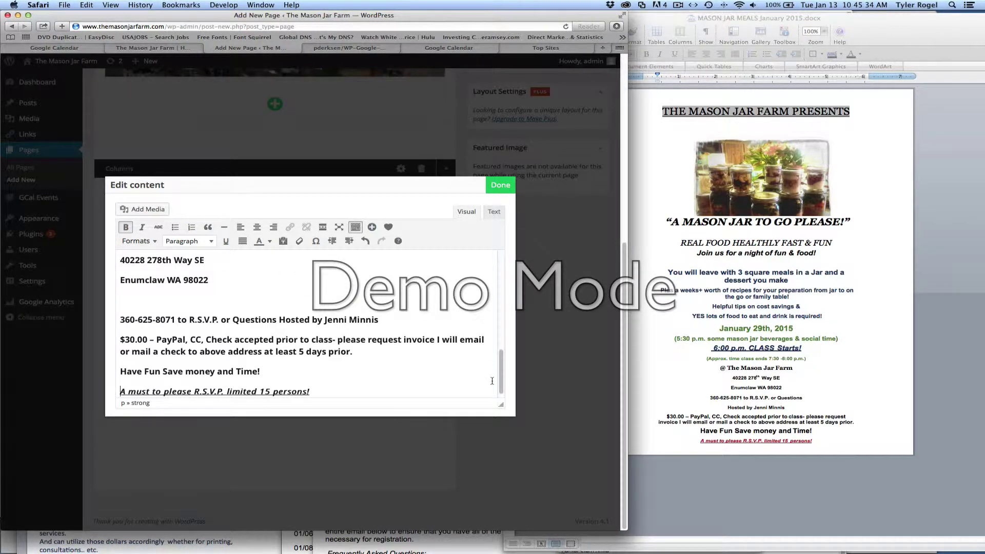
pyautogui.moveTo(500, 377); pyautogui.dragTo(506, 243)
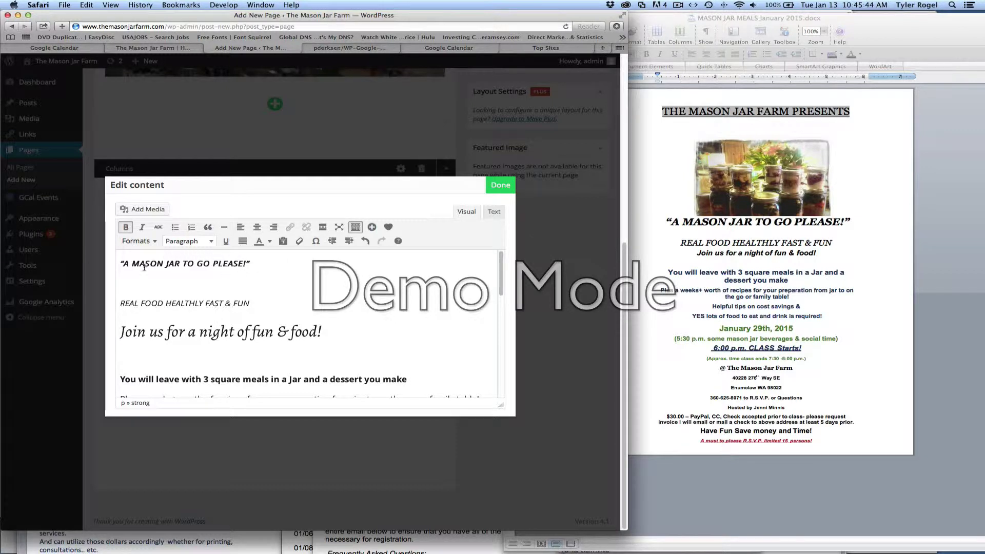
pyautogui.moveTo(250, 264); pyautogui.dragTo(117, 263)
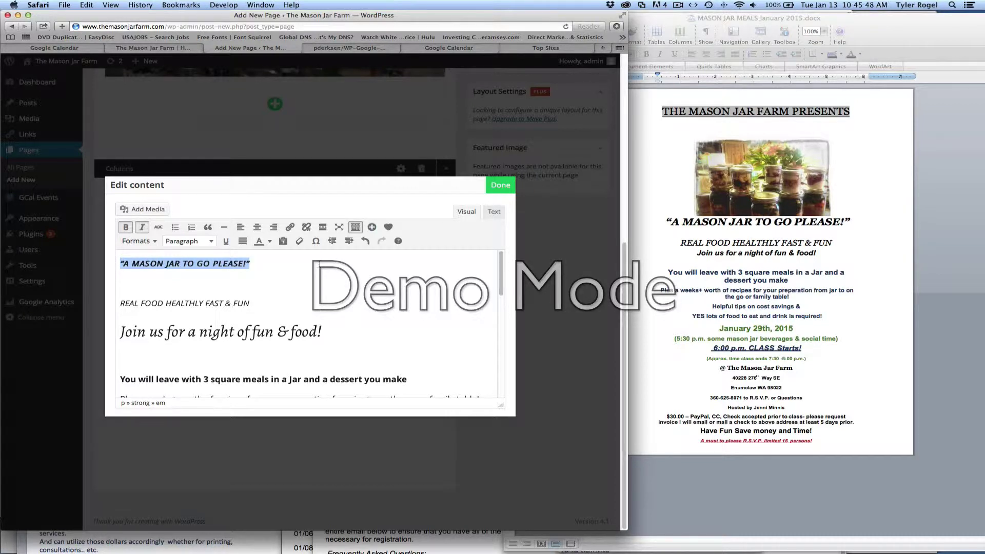
pyautogui.press('BackSpace')
pyautogui.click(121, 283)
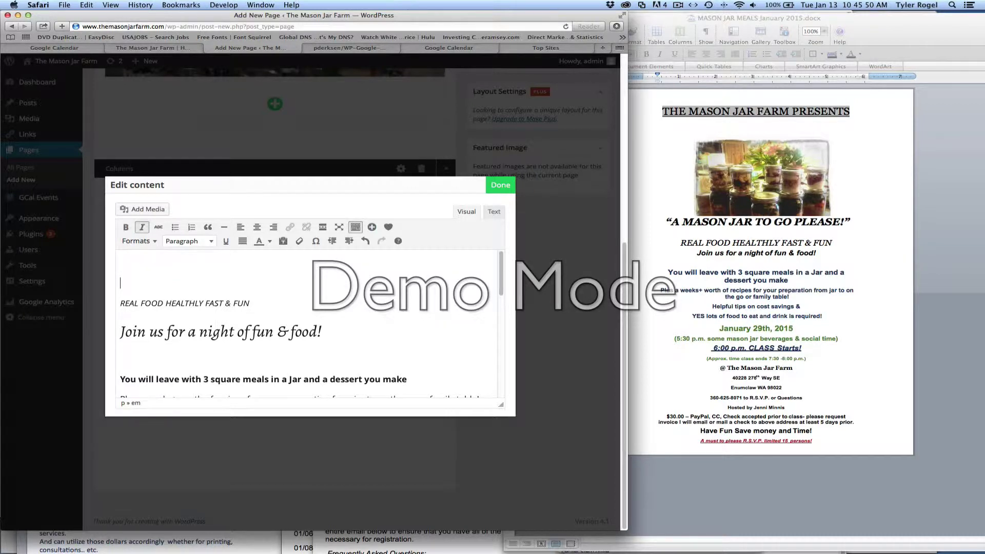
pyautogui.press('BackSpace')
pyautogui.press('BackSpace')
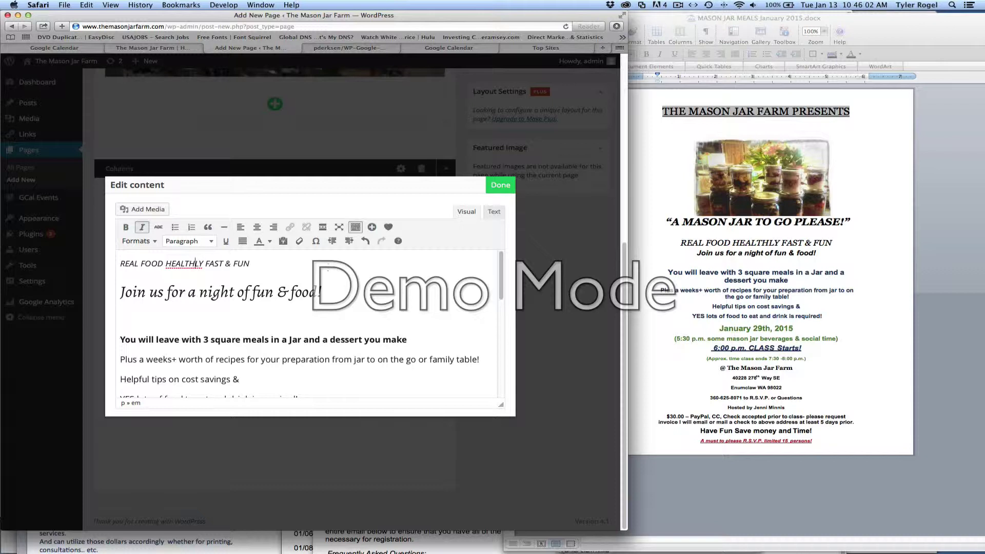
# Correct the misspelled word in the first line to "HEALTHILY" and remove the blank line above "You will leave with 3 square meals".
pyautogui.write('I')
pyautogui.click(120, 340)
pyautogui.press('BackSpace')
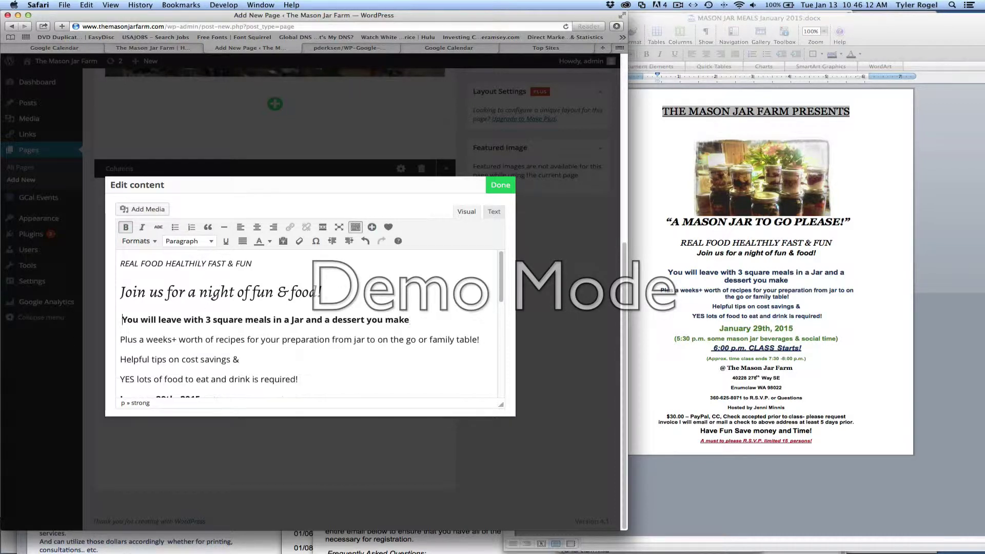
pyautogui.press('Delete')
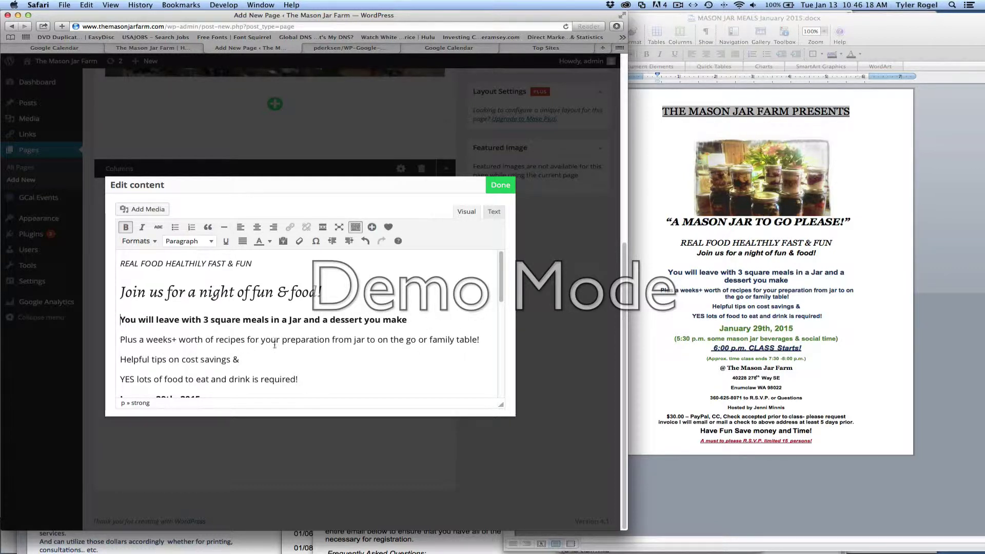
# Merge "Helpful tips on cost savings & YES lots of food..." into one line, directly below the recipes sentence in the same paragraph.
pyautogui.click(120, 359)
pyautogui.press('BackSpace')
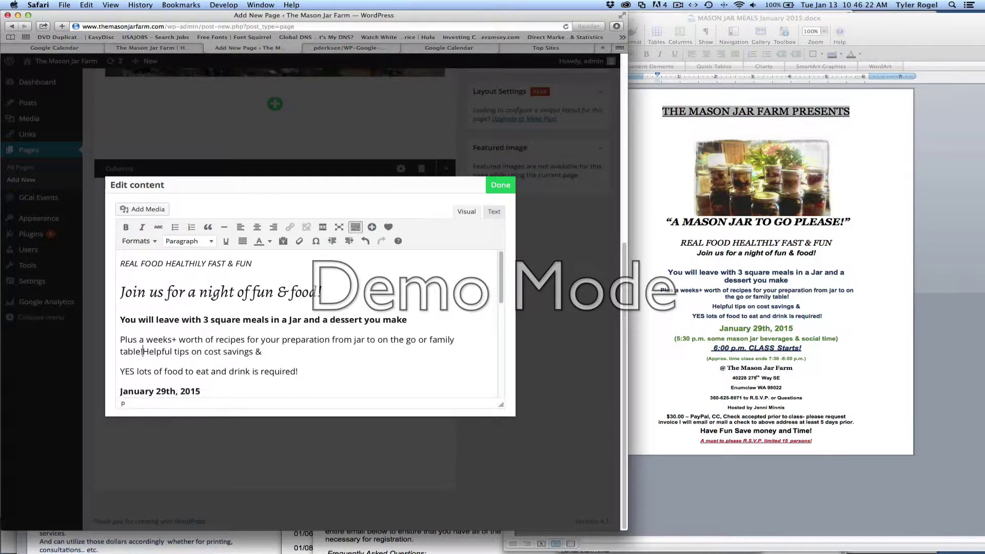
pyautogui.hotkey('shift', 'Return')
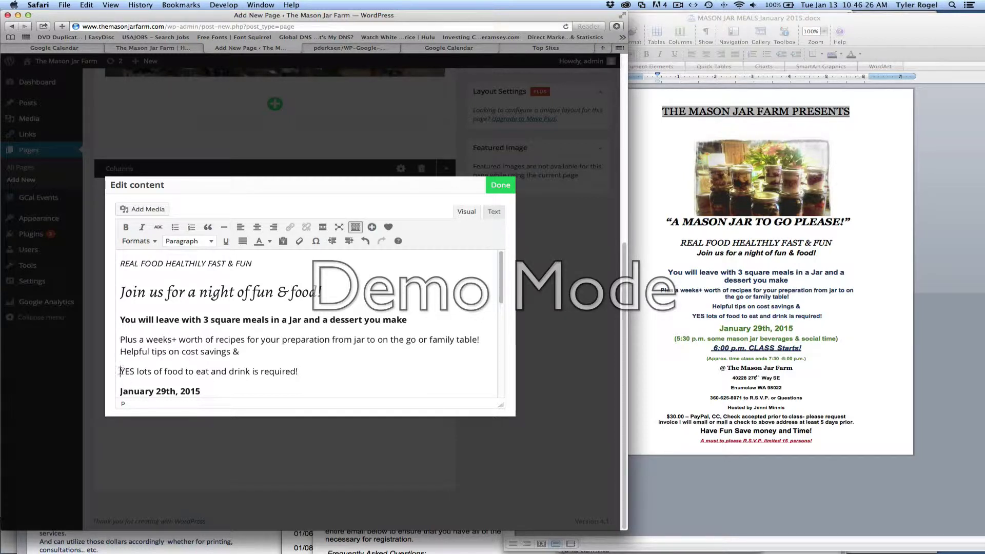
pyautogui.press('BackSpace')
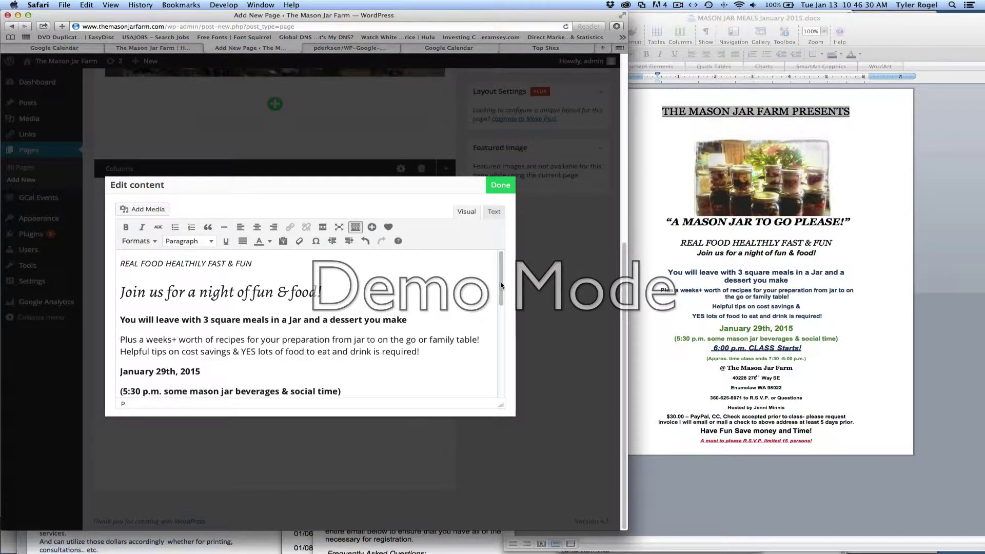
# Remove the blank line between "6:00 p.m. CLASS Starts!" and the approximate class end time.
pyautogui.moveTo(502, 285); pyautogui.dragTo(503, 313)
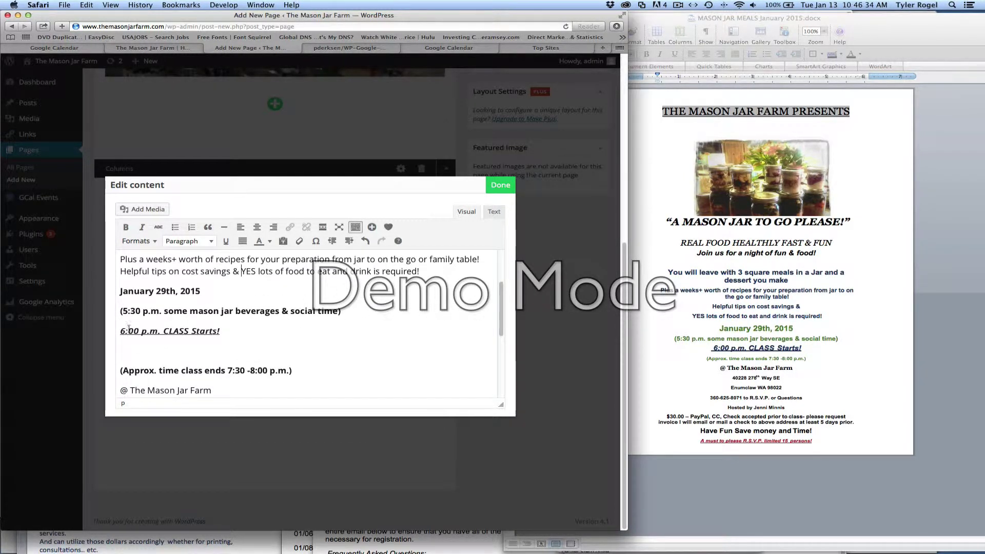
pyautogui.click(119, 370)
pyautogui.press('BackSpace')
pyautogui.press('Delete')
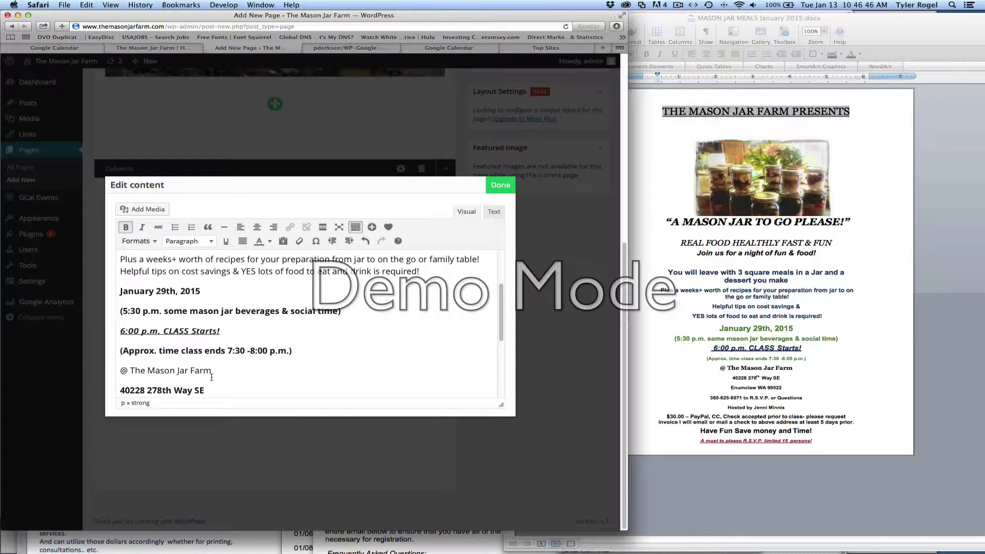
# Join the street and city lines of the event address into one line separated by a comma.
pyautogui.moveTo(502, 313); pyautogui.dragTo(500, 347)
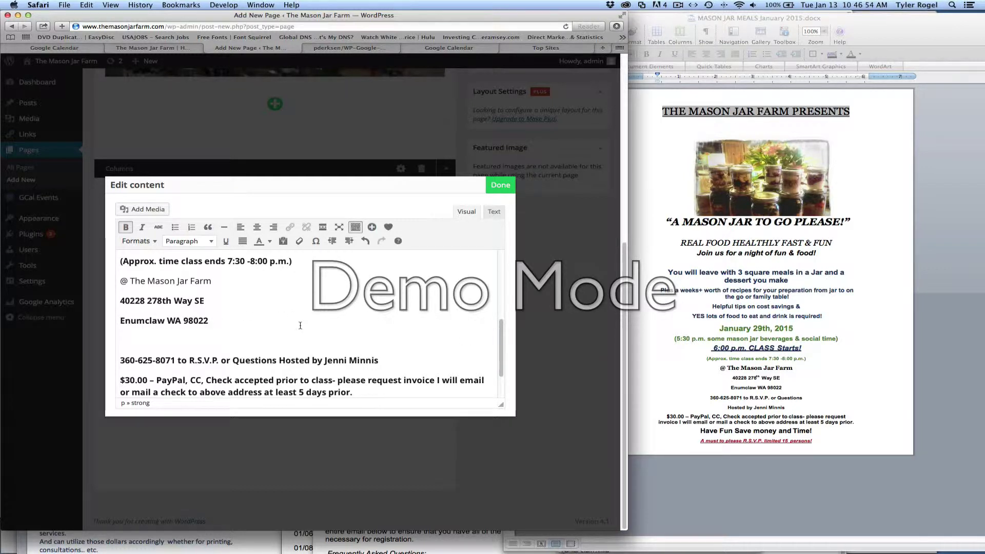
pyautogui.press('BackSpace')
pyautogui.hotkey('shift', 'Return')
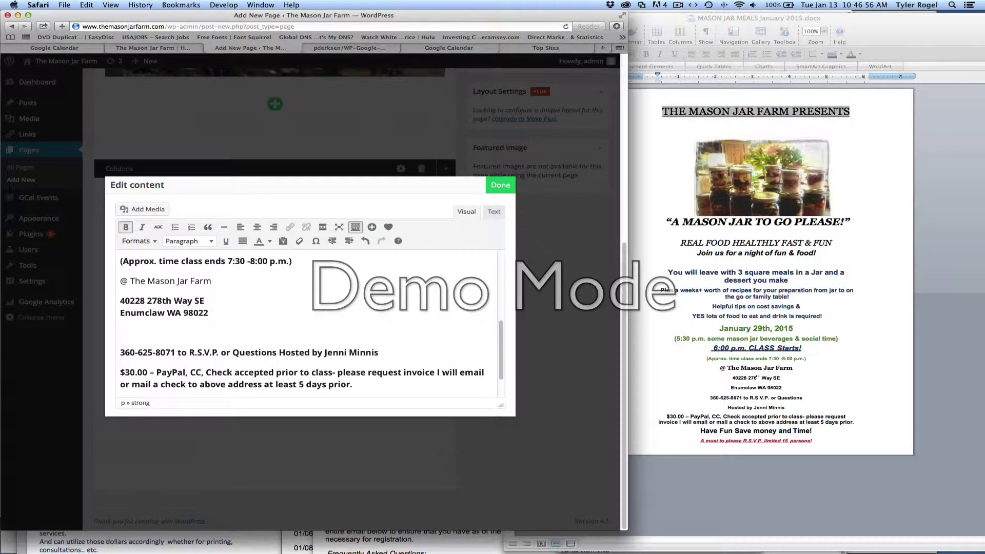
pyautogui.press('BackSpace')
pyautogui.write(', Enumclaw WA 98022')
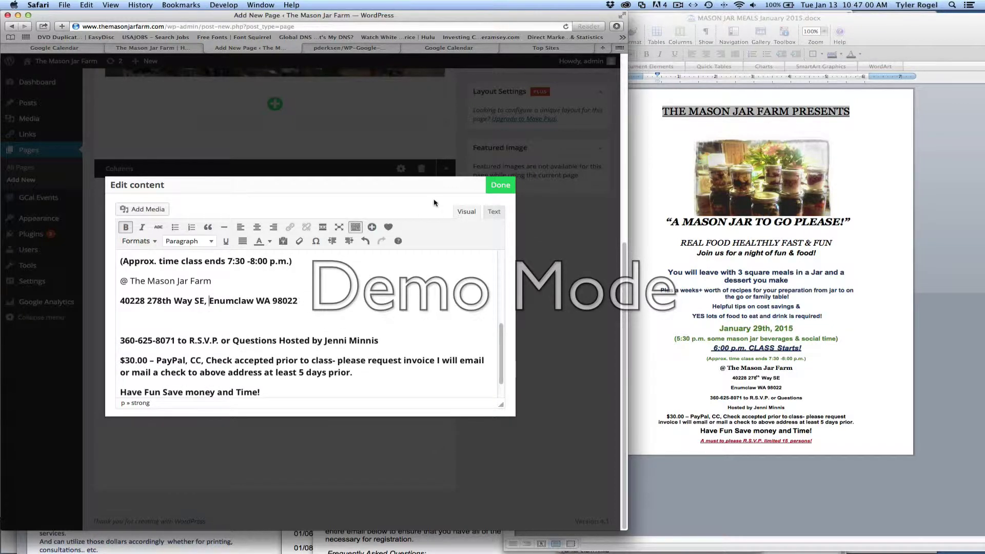
# Copy the event address from the content, search Google for it in a new browser tab and open its map.
pyautogui.click(603, 48)
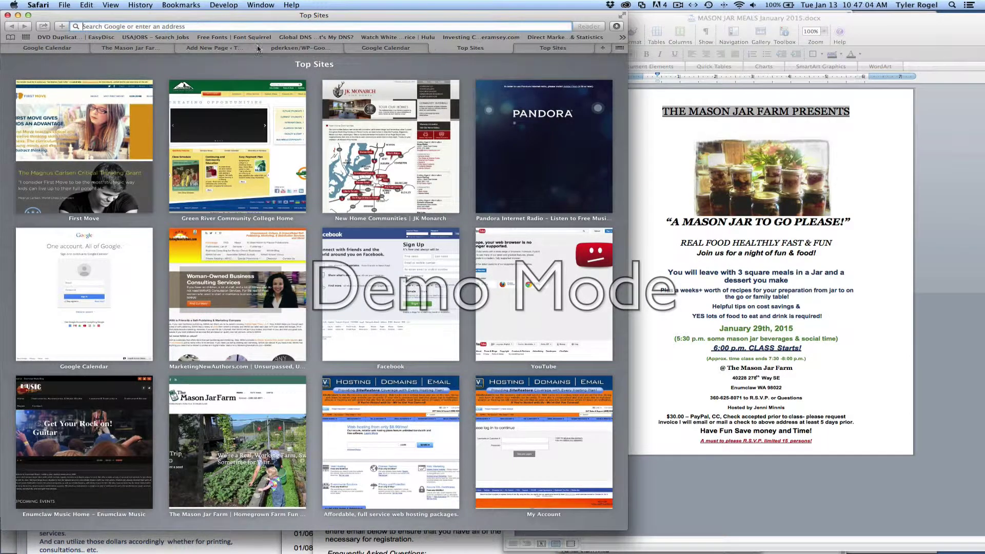
pyautogui.click(137, 51)
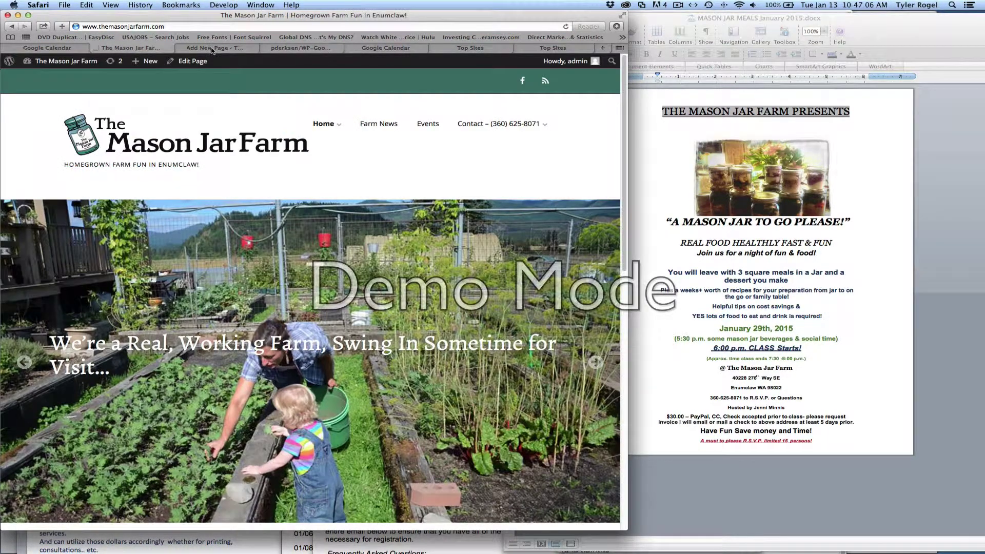
pyautogui.click(213, 48)
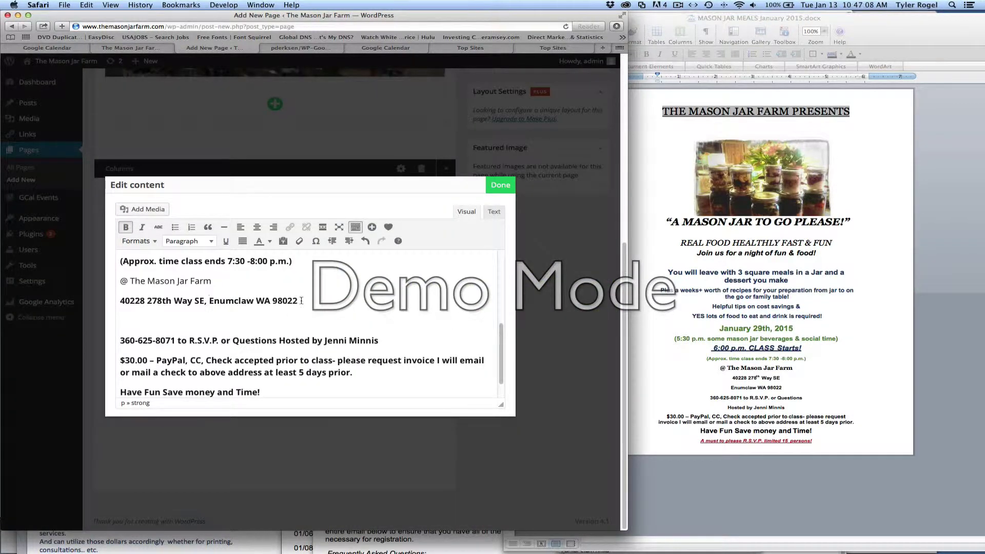
pyautogui.moveTo(297, 300); pyautogui.dragTo(120, 301)
pyautogui.press('super+c')
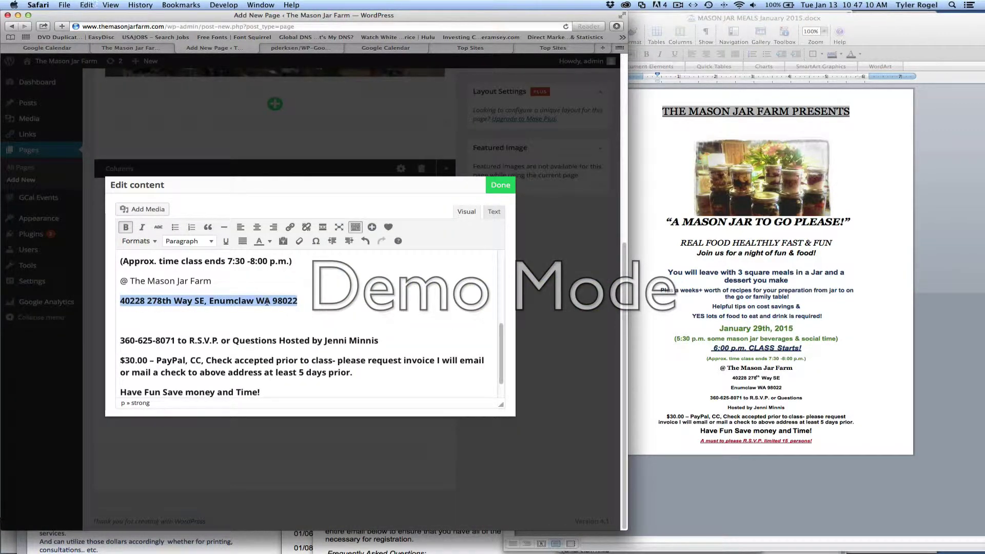
pyautogui.click(435, 48)
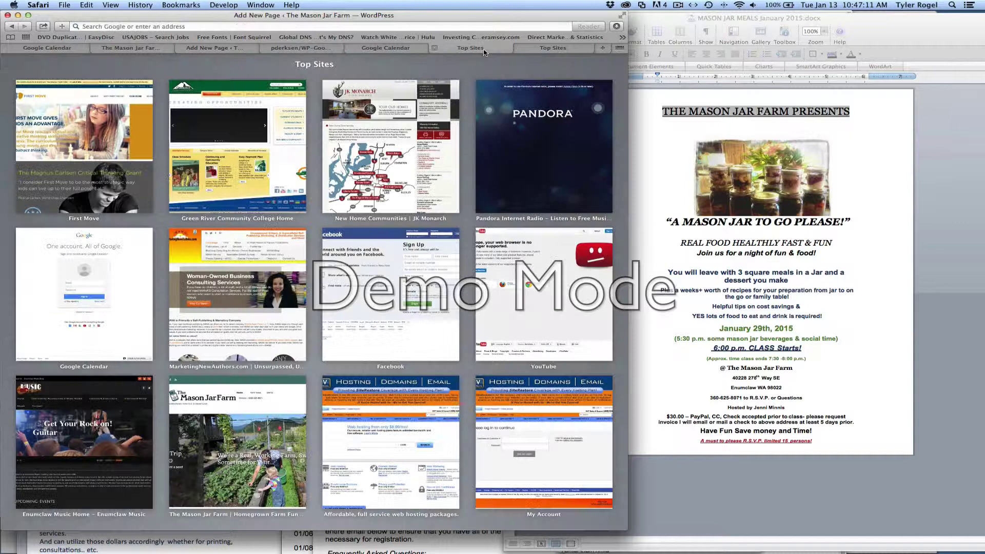
pyautogui.click(443, 27)
pyautogui.press('super+v')
pyautogui.press('Return')
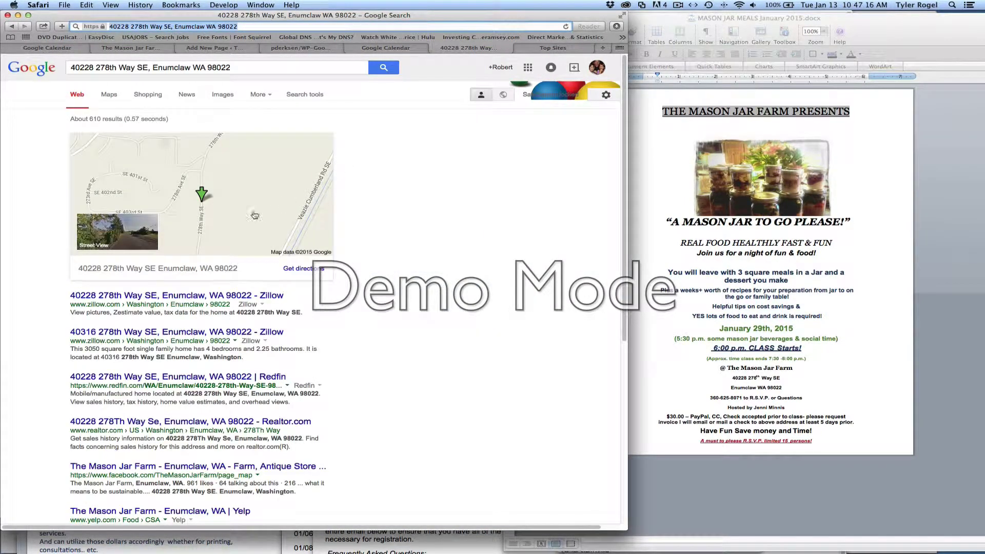
pyautogui.click(198, 209)
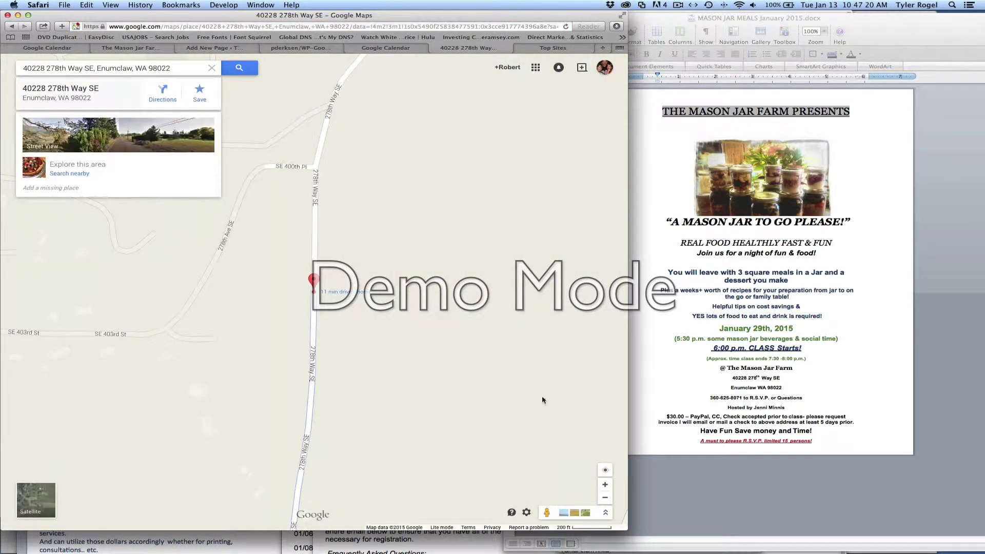
# Open the share options for the mapped address and copy the full share link.
pyautogui.click(527, 513)
pyautogui.click(518, 453)
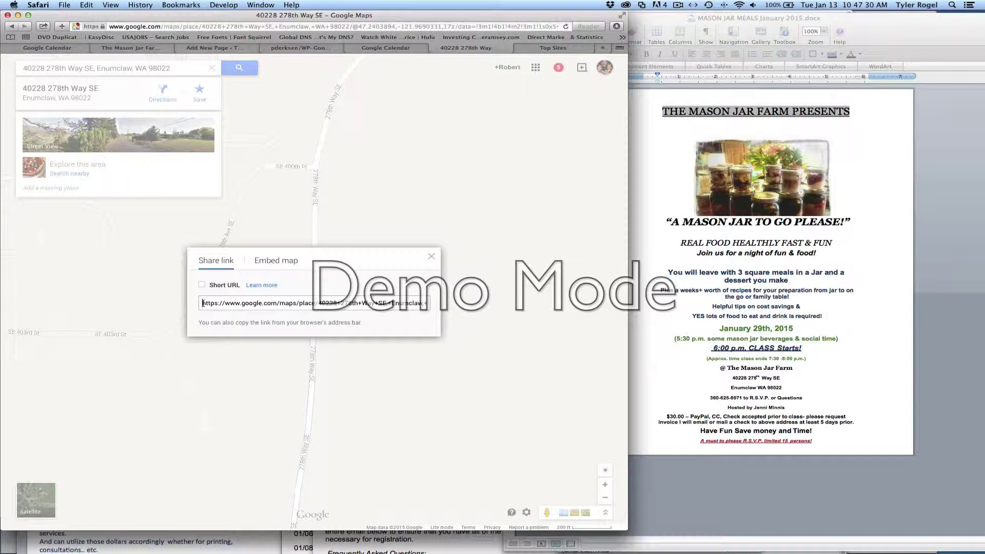
pyautogui.moveTo(203, 303); pyautogui.dragTo(447, 320)
pyautogui.press('super+c')
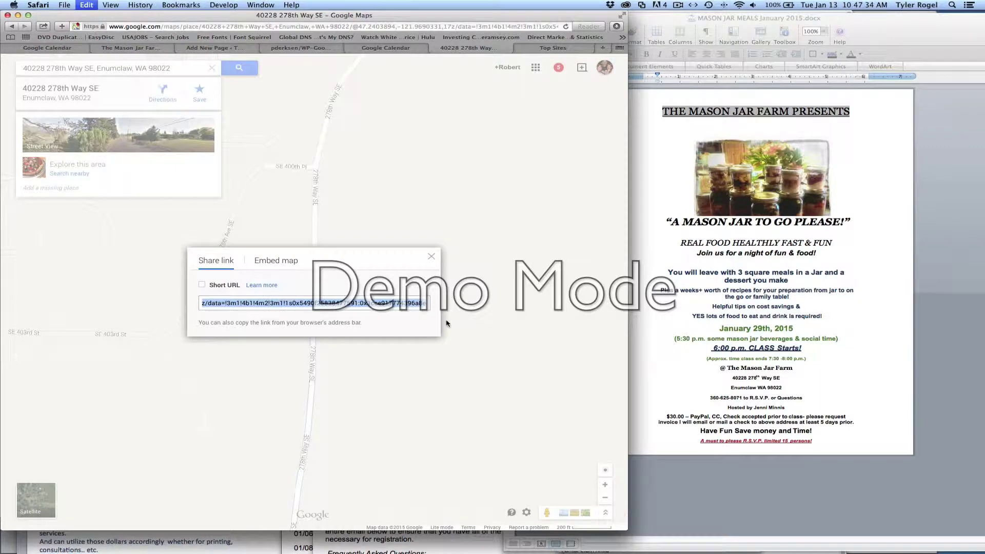
# Back in the page's content, link the address line to the copied map URL and set it to open in a new window/tab.
pyautogui.click(133, 48)
pyautogui.click(212, 49)
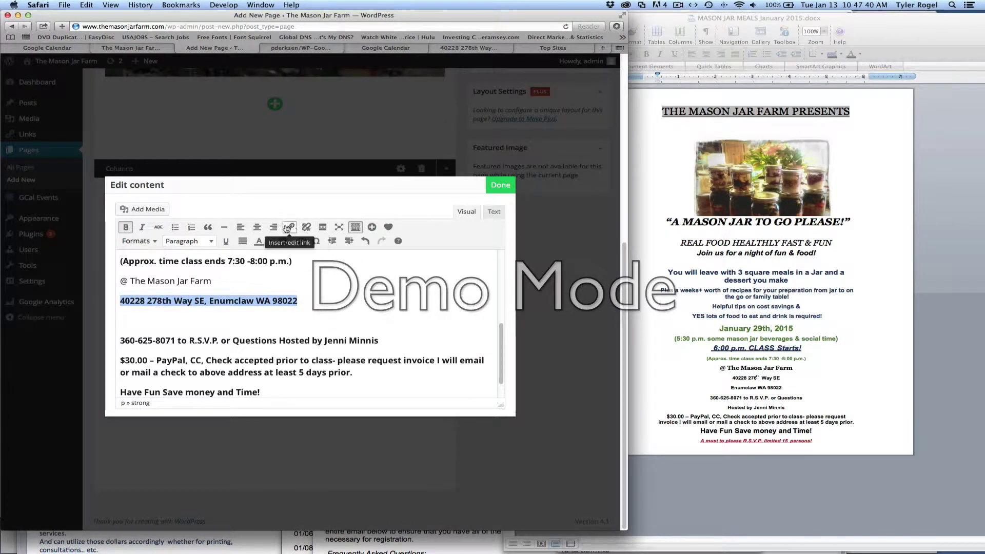
pyautogui.click(300, 301)
pyautogui.moveTo(300, 302); pyautogui.dragTo(119, 302)
pyautogui.click(289, 228)
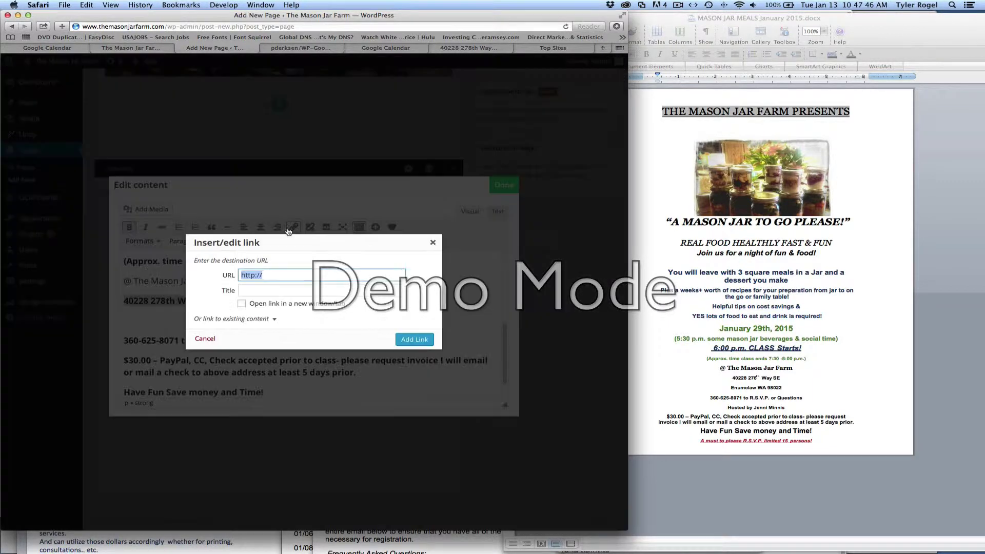
pyautogui.press('super+v')
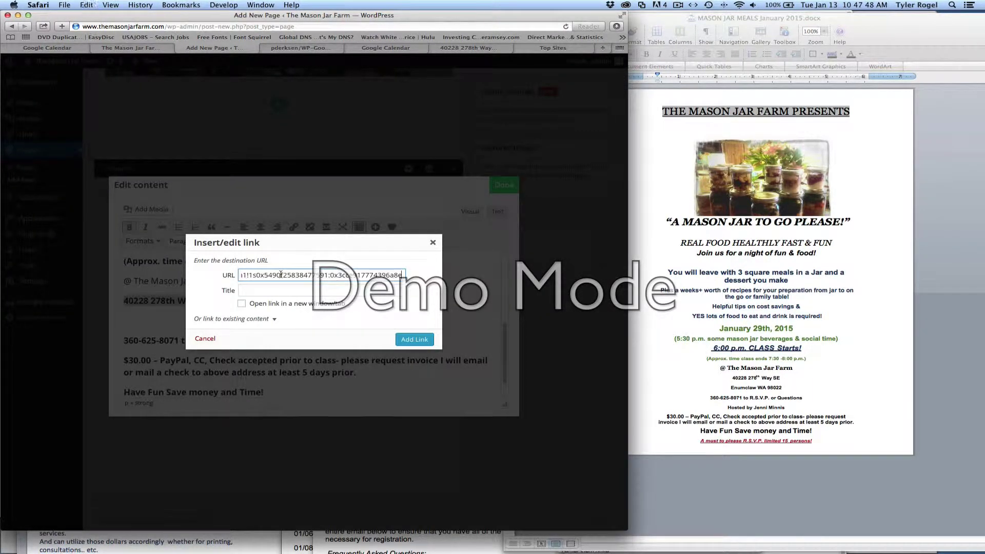
pyautogui.click(242, 303)
pyautogui.click(413, 339)
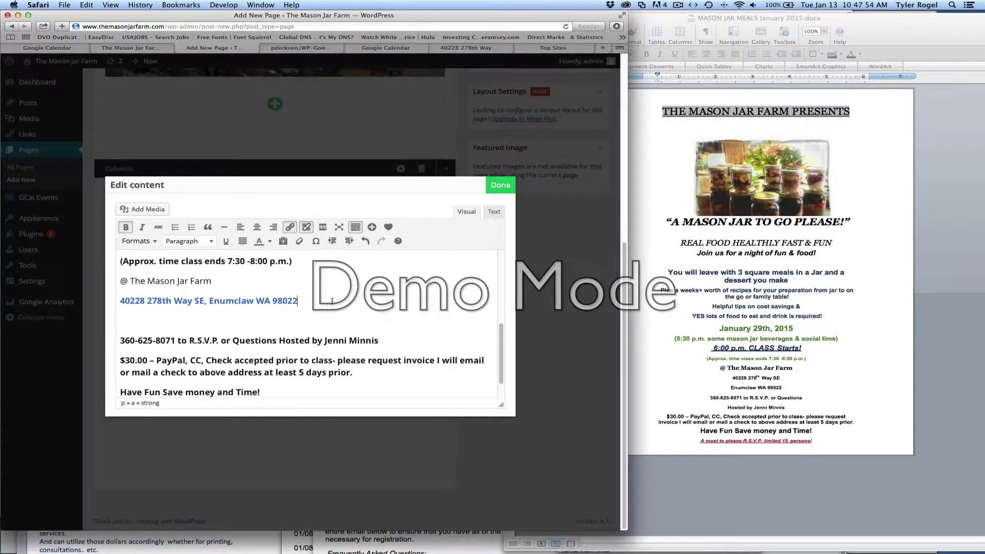
# Remove the blank line below the linked address and insert a line break after the phone number.
pyautogui.click(121, 340)
pyautogui.press('BackSpace')
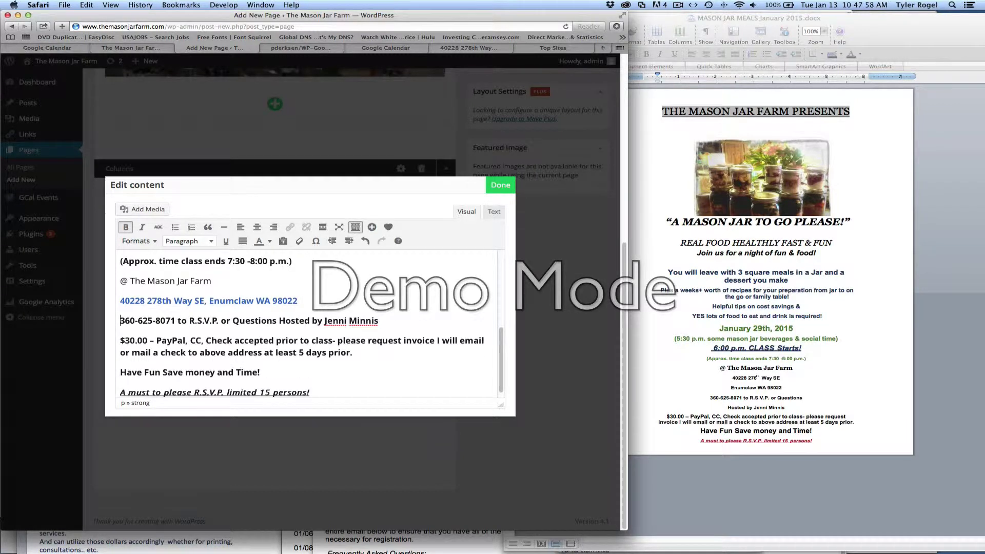
pyautogui.click(176, 322)
pyautogui.hotkey('shift', 'Return')
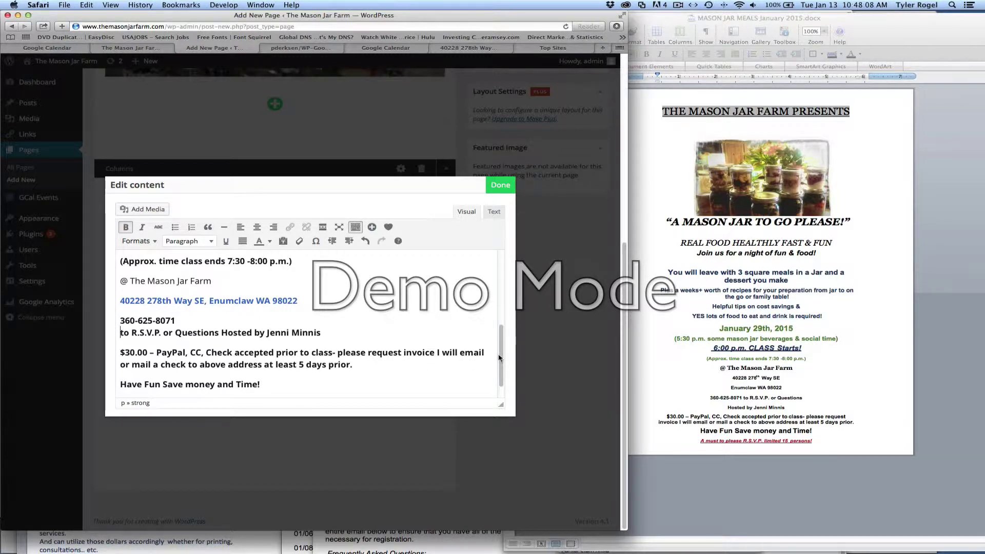
pyautogui.moveTo(501, 357); pyautogui.dragTo(501, 396)
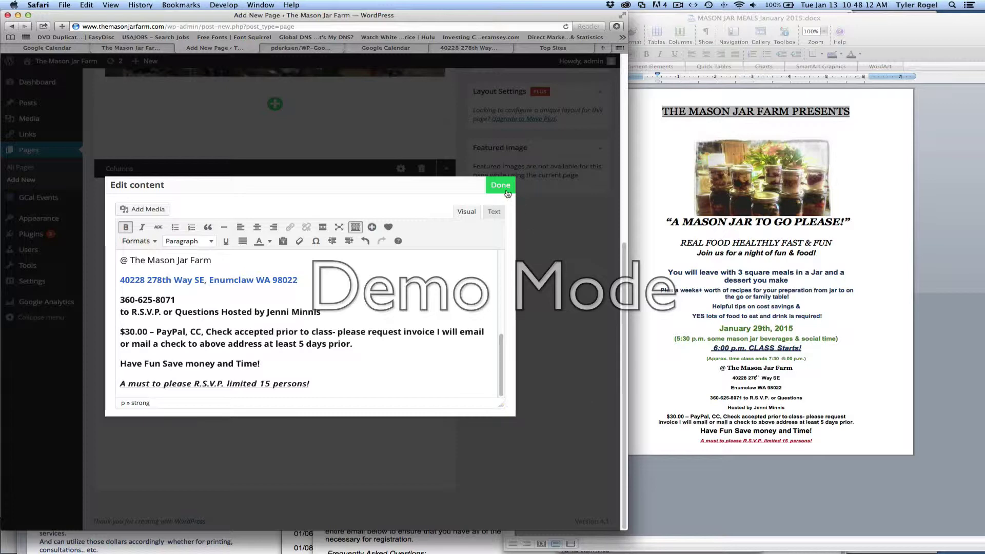
# Switch to Mail and open the "pay pal button" message containing the PayPal form code.
pyautogui.moveTo(127, 538)
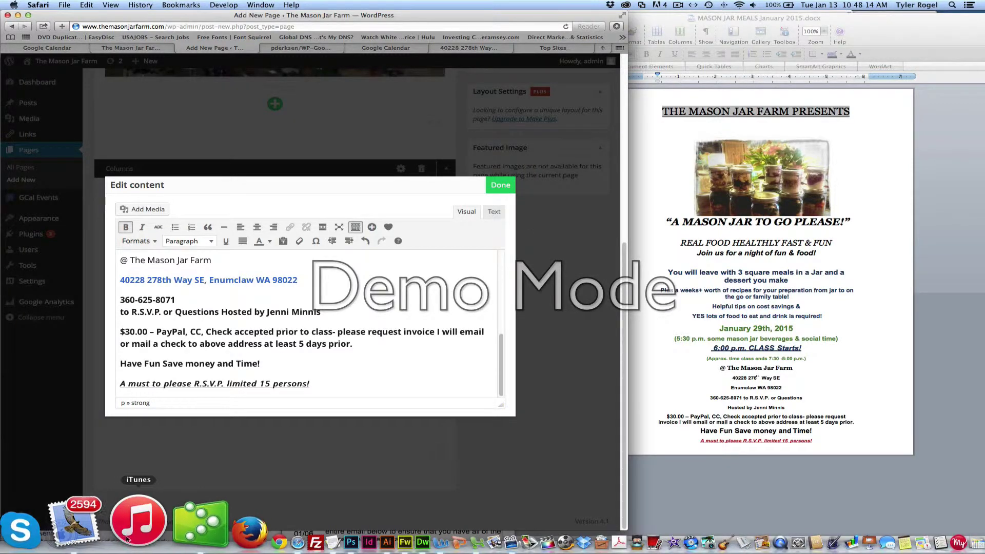
pyautogui.click(76, 525)
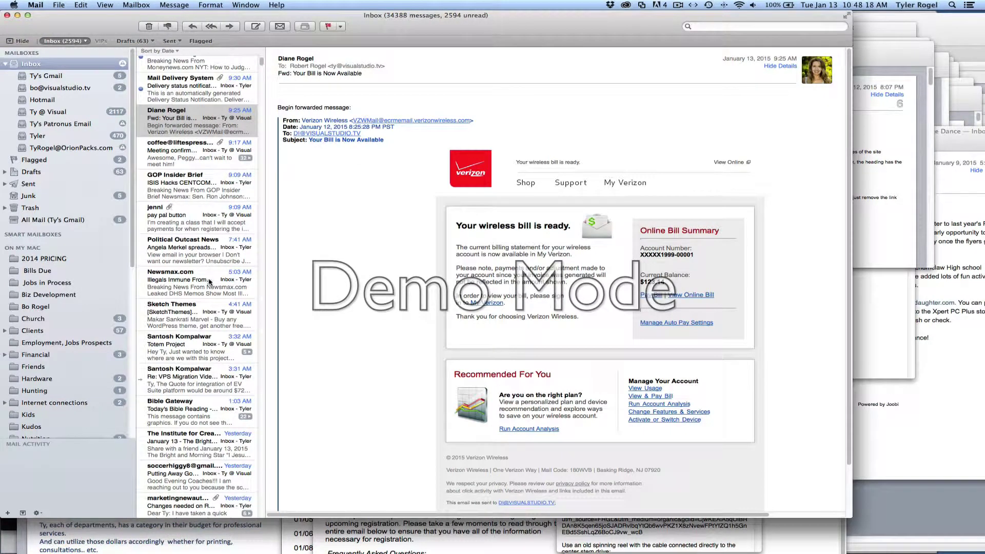
pyautogui.click(179, 224)
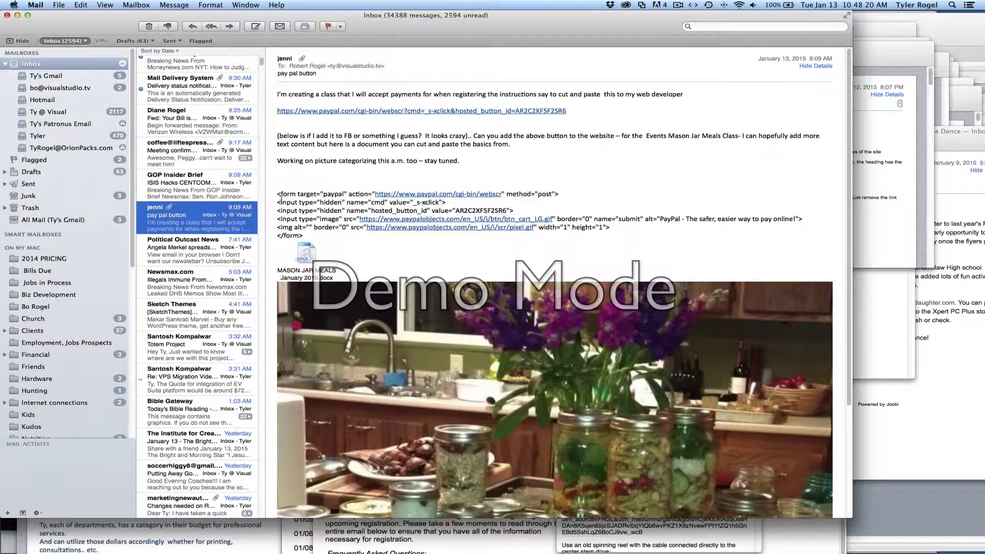
# Copy the whole PayPal form code from the email, from the opening form tag to </form>, and switch to Safari.
pyautogui.moveTo(277, 193); pyautogui.dragTo(304, 232)
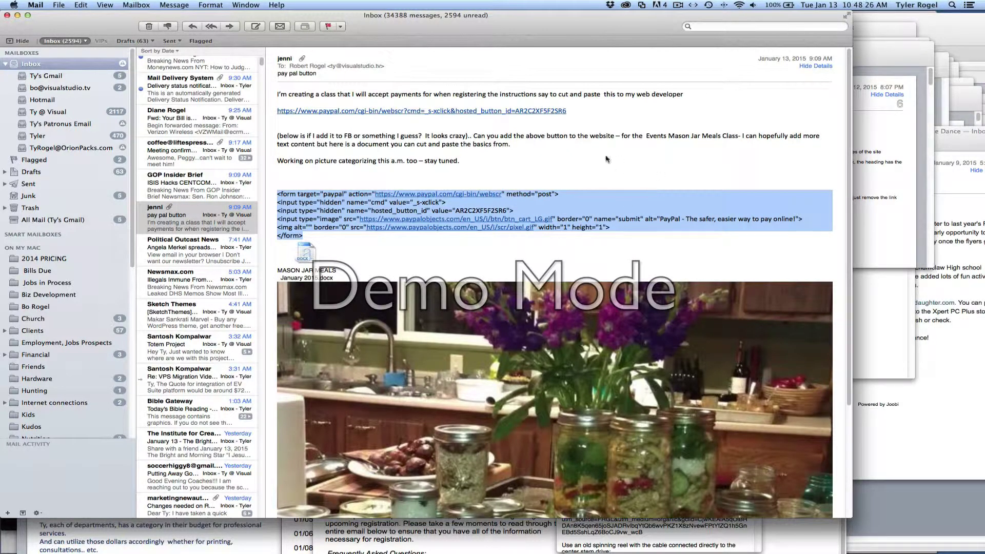
pyautogui.moveTo(215, 551)
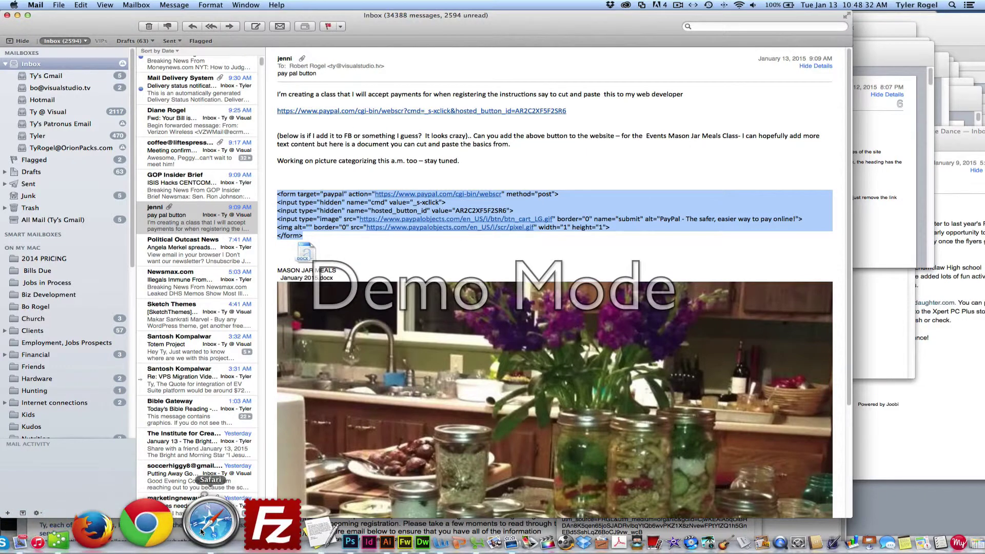
pyautogui.click(211, 523)
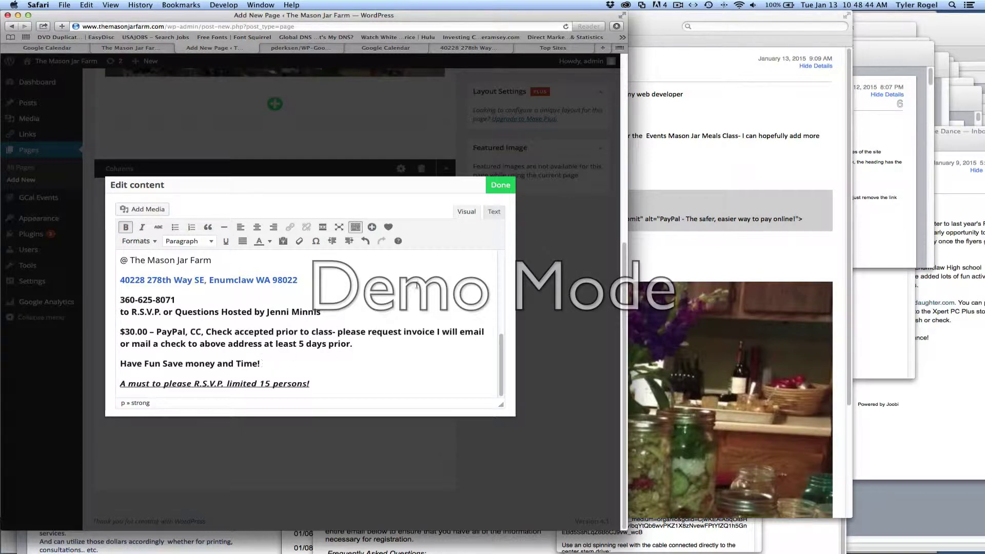
# Paste the PayPal form code into the content's HTML source, after a blank line below the R.S.V.P. limit line.
pyautogui.click(494, 212)
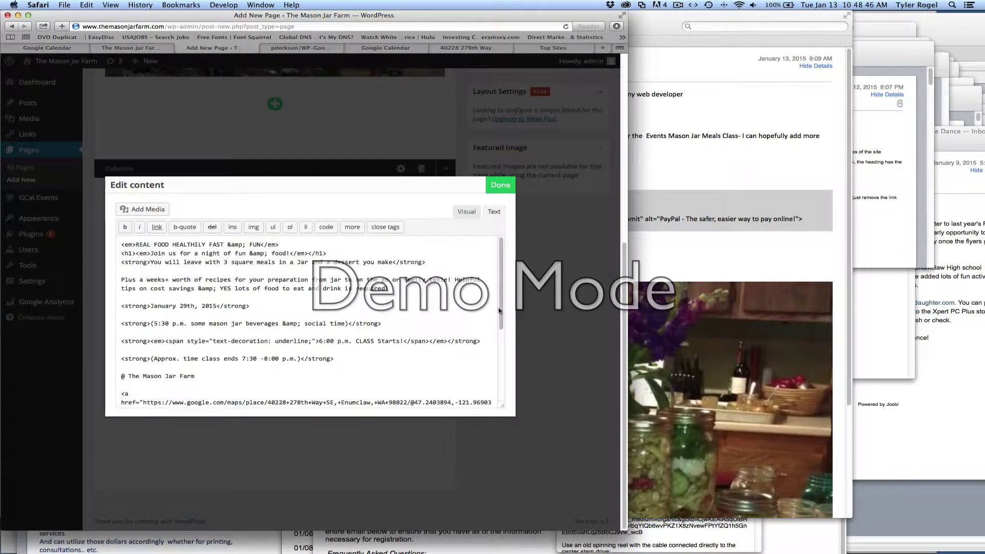
pyautogui.scroll(-5, 359, 333)
pyautogui.click(216, 398)
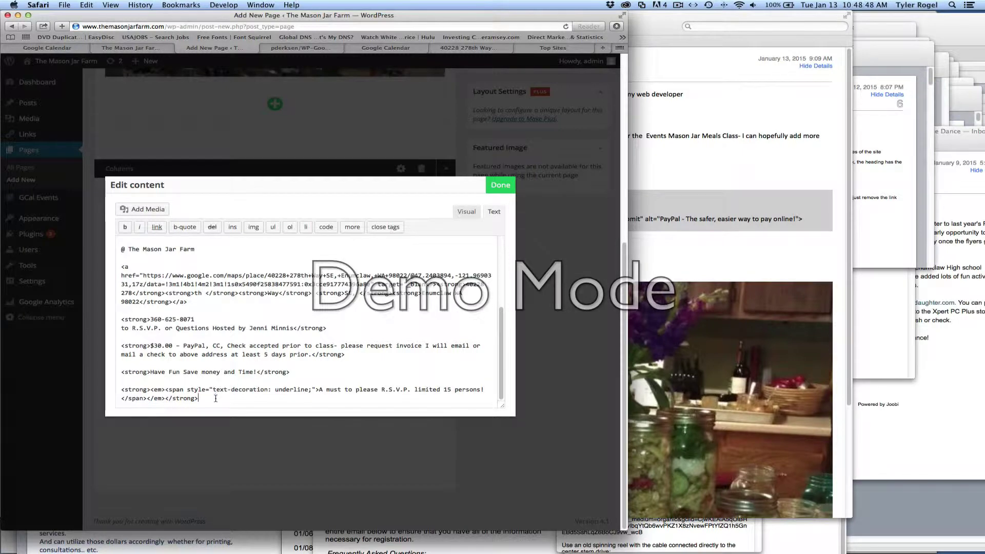
pyautogui.press('Return')
pyautogui.press('Return')
pyautogui.press('super+v')
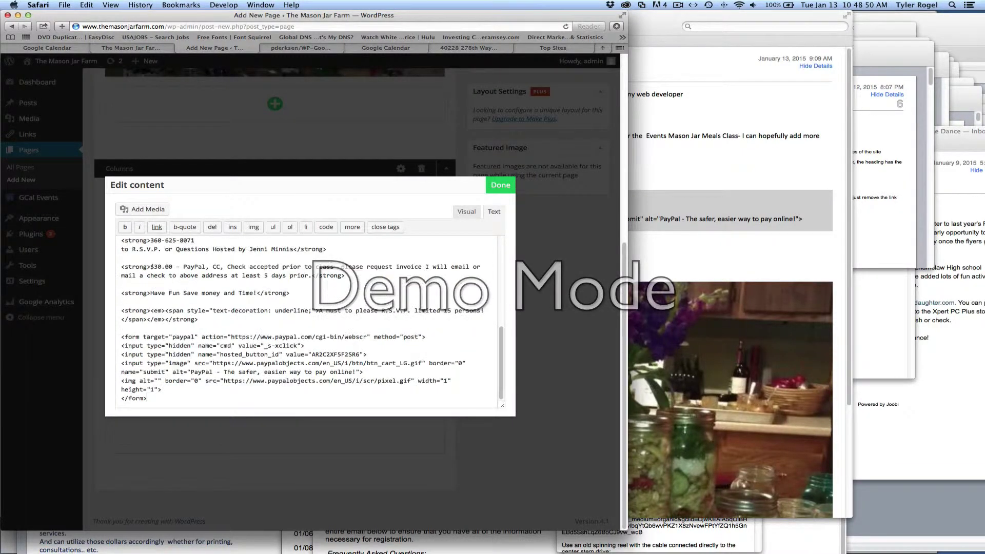
# In the visual view, move the "$30.00 – PayPal, CC, Check accepted" paragraph to directly above the Add to Cart button.
pyautogui.click(468, 211)
pyautogui.moveTo(502, 342)
pyautogui.mouseDown()
pyautogui.moveTo(502, 363)
pyautogui.moveTo(502, 326)
pyautogui.moveTo(502, 338)
pyautogui.mouseUp()
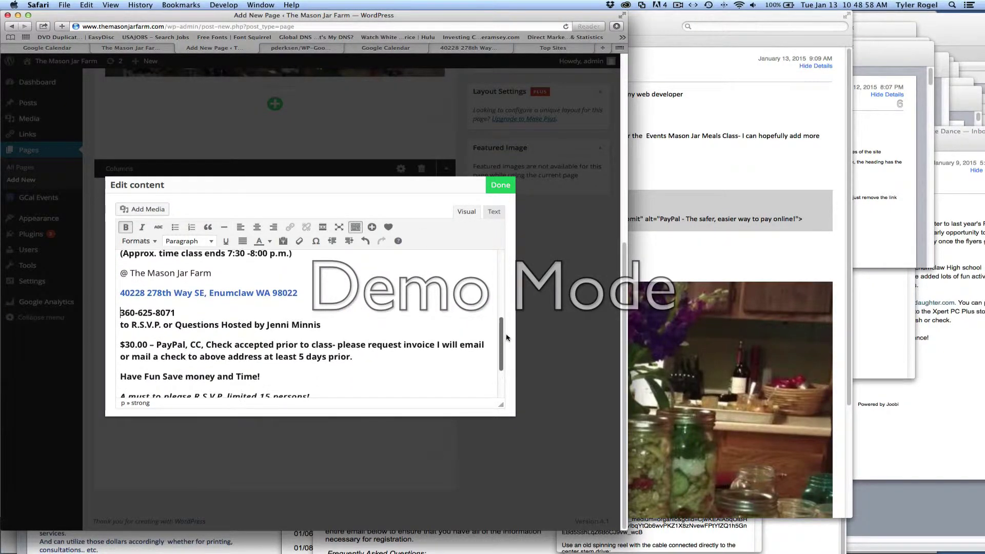
pyautogui.moveTo(355, 358); pyautogui.dragTo(111, 339)
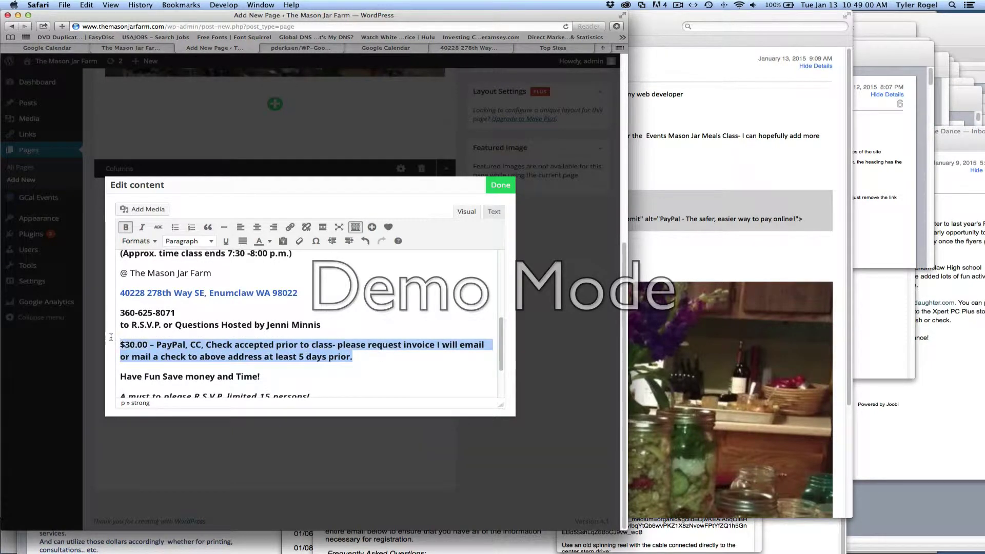
pyautogui.press('super+c')
pyautogui.press('BackSpace')
pyautogui.press('BackSpace')
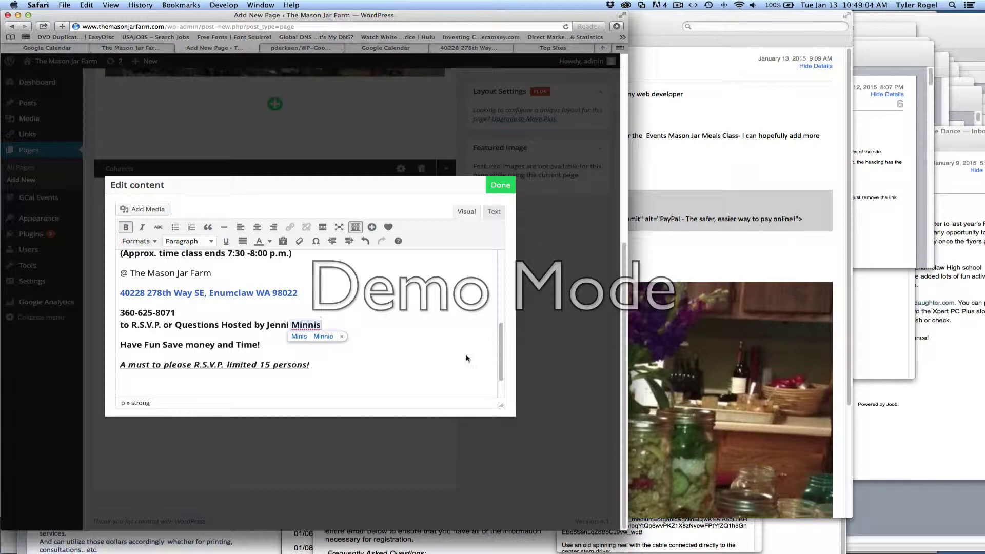
pyautogui.scroll(-2, 499, 346)
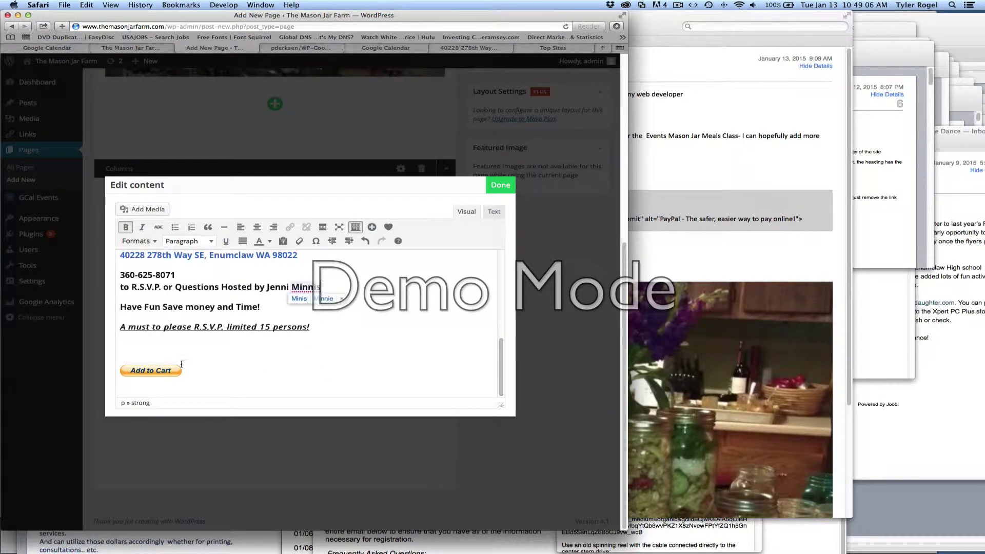
pyautogui.click(312, 367)
pyautogui.press('super+v')
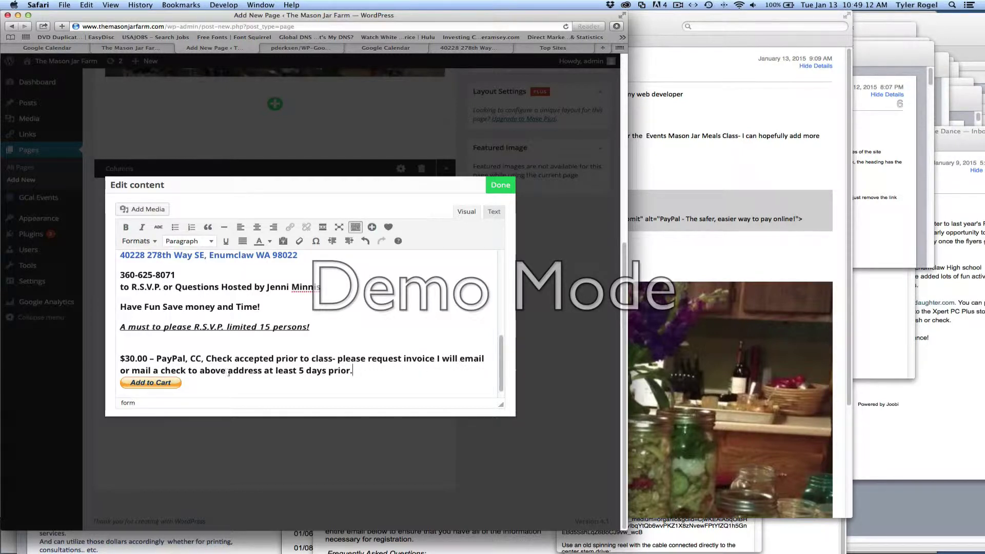
# Finish editing the content and publish the page.
pyautogui.click(498, 185)
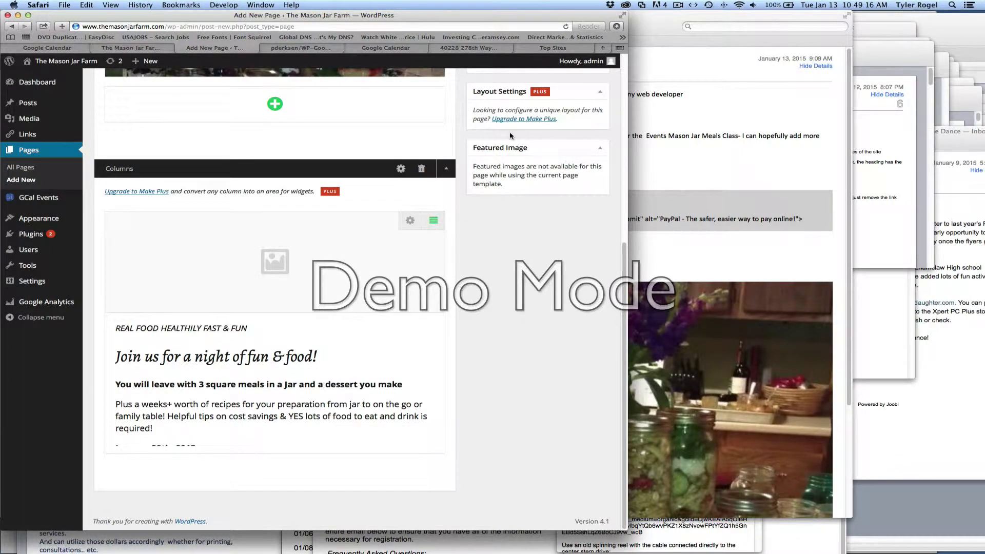
pyautogui.moveTo(623, 261); pyautogui.dragTo(624, 54)
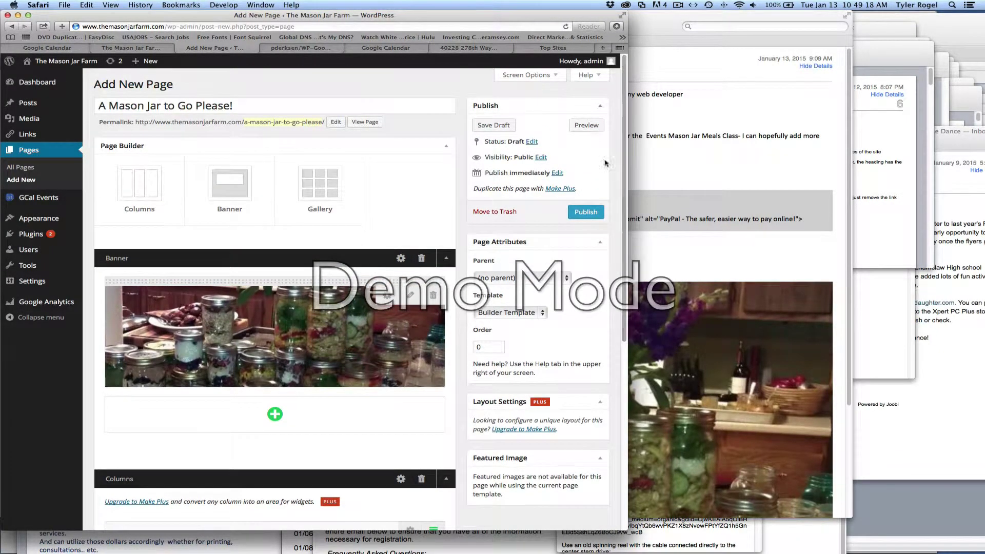
pyautogui.click(584, 213)
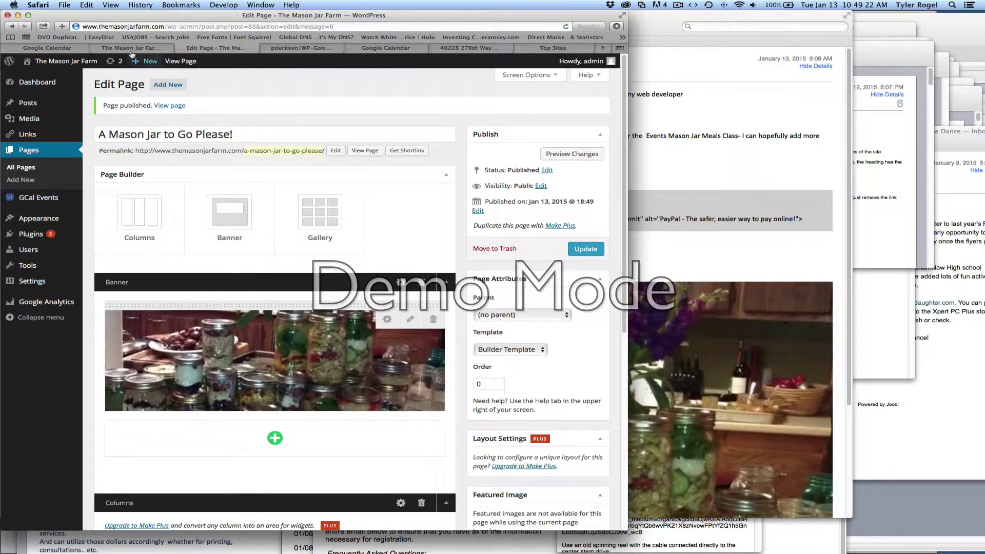
# Copy the published page's shortlink and open it in the tab showing the live site.
pyautogui.click(413, 151)
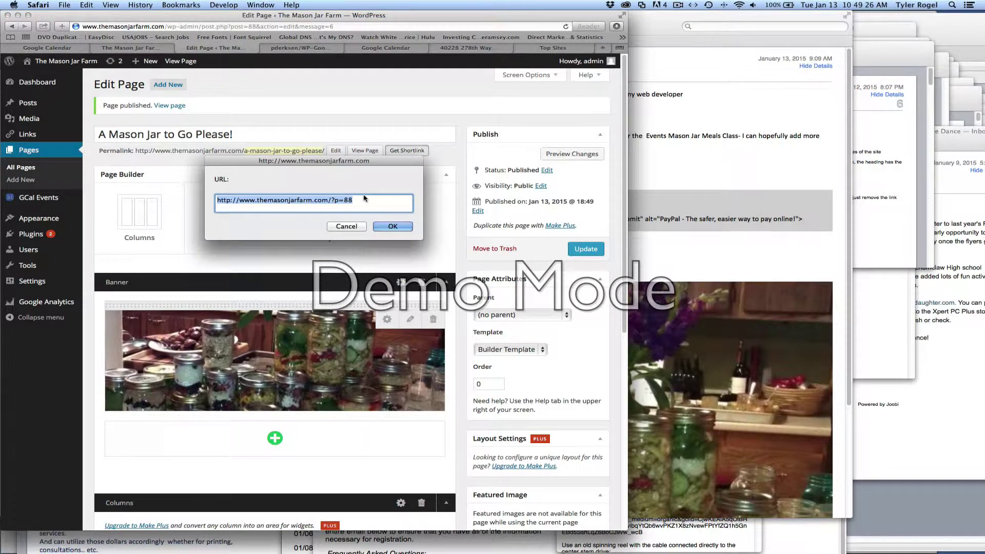
pyautogui.click(355, 225)
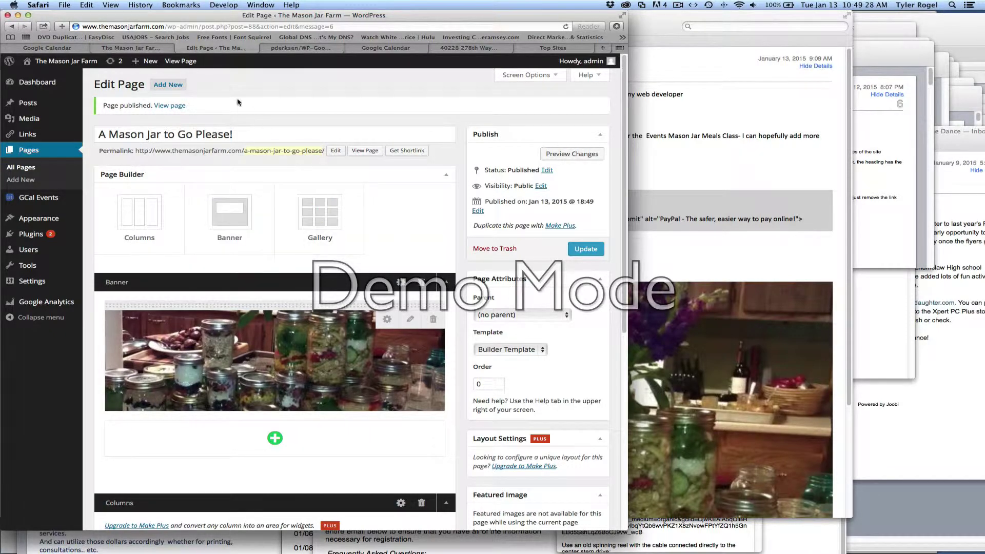
pyautogui.click(180, 61)
pyautogui.click(178, 26)
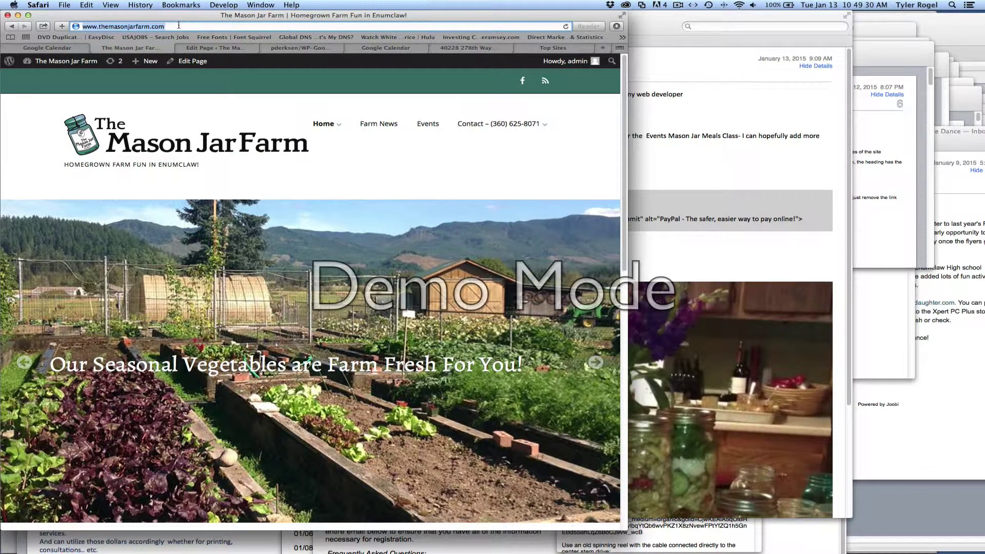
pyautogui.press('super+v')
pyautogui.press('Return')
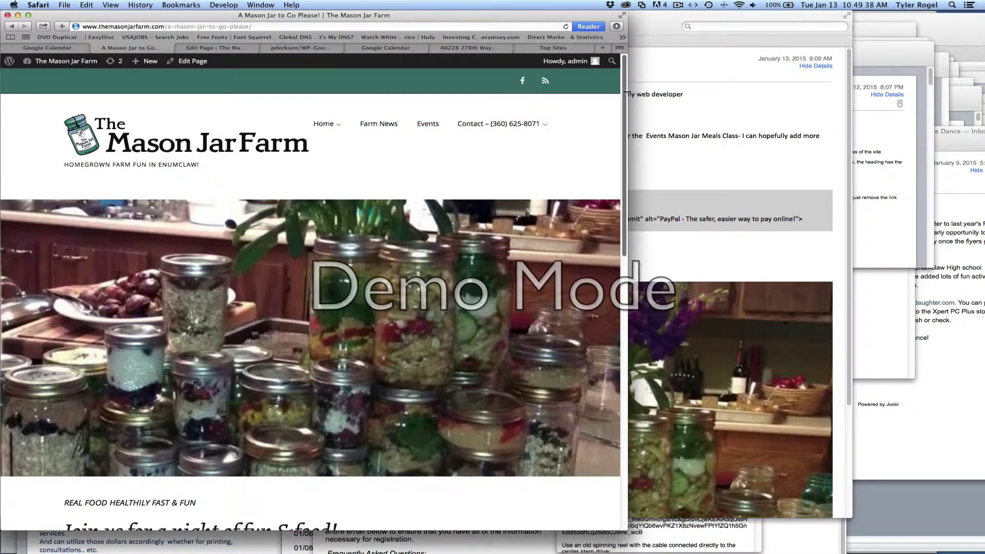
# Review the published page's event text, test its Add to Cart button, and return from the PayPal cart to the page.
pyautogui.scroll(-10, 610, 247)
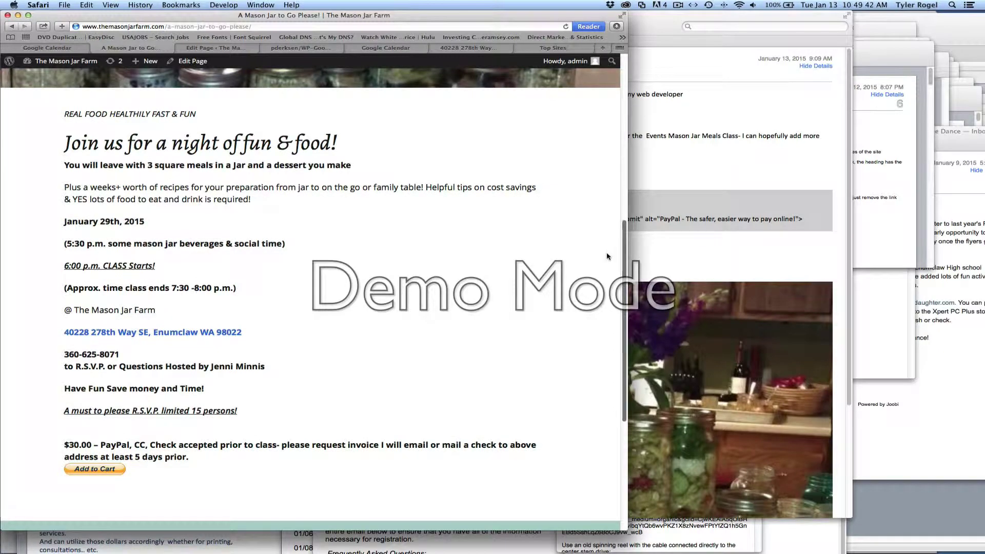
pyautogui.scroll(-1, 608, 257)
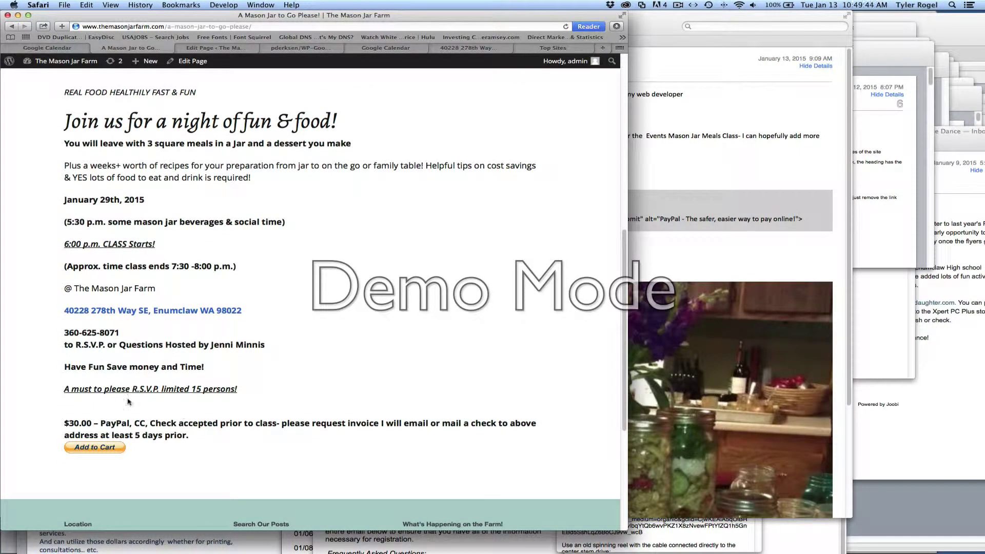
pyautogui.click(95, 448)
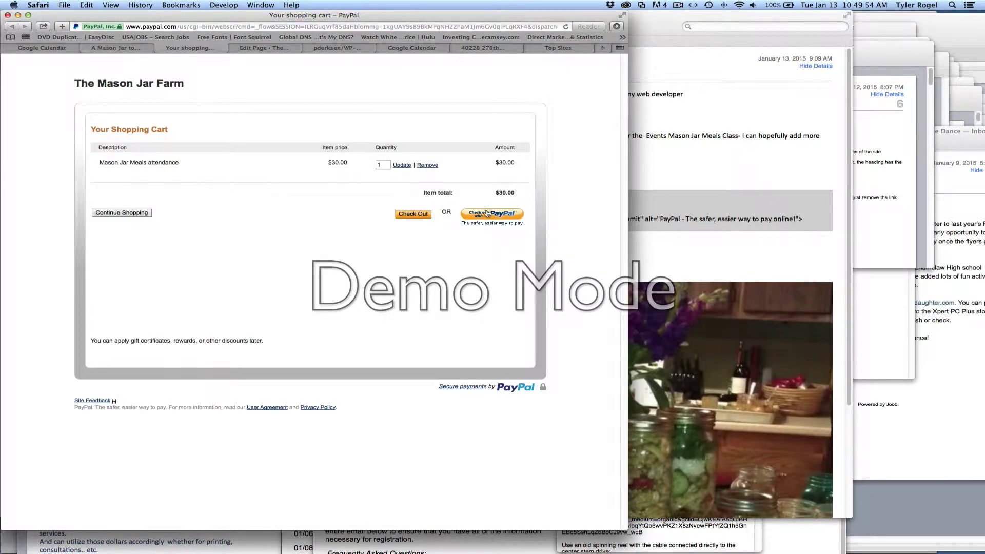
pyautogui.click(159, 48)
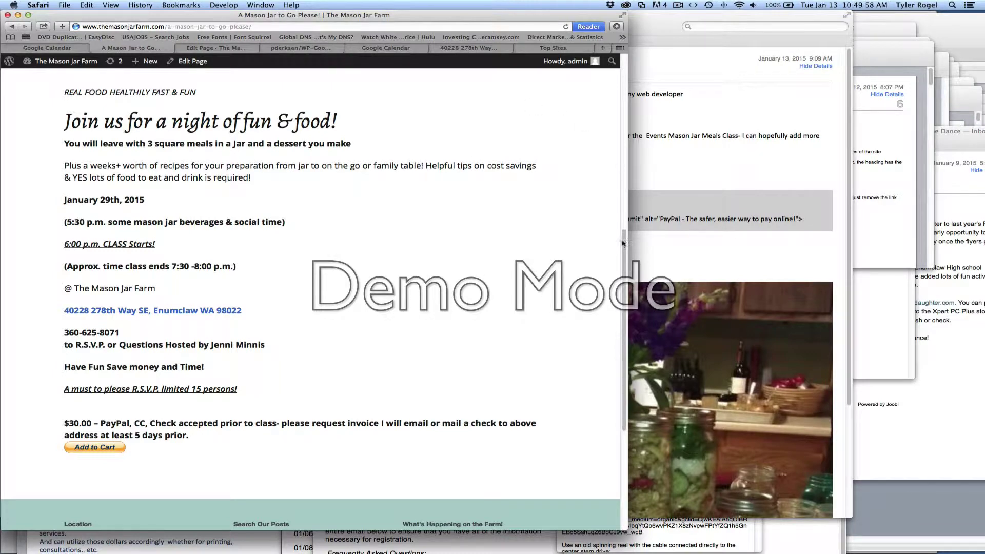
pyautogui.moveTo(623, 243); pyautogui.dragTo(627, 53)
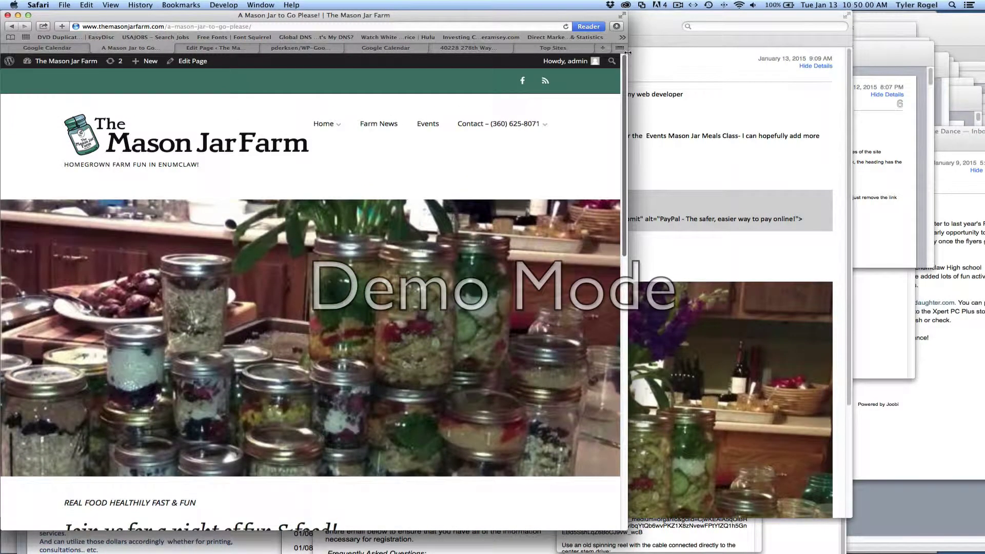
# Copy the live page's full web address and start a new post in the site's admin.
pyautogui.click(255, 28)
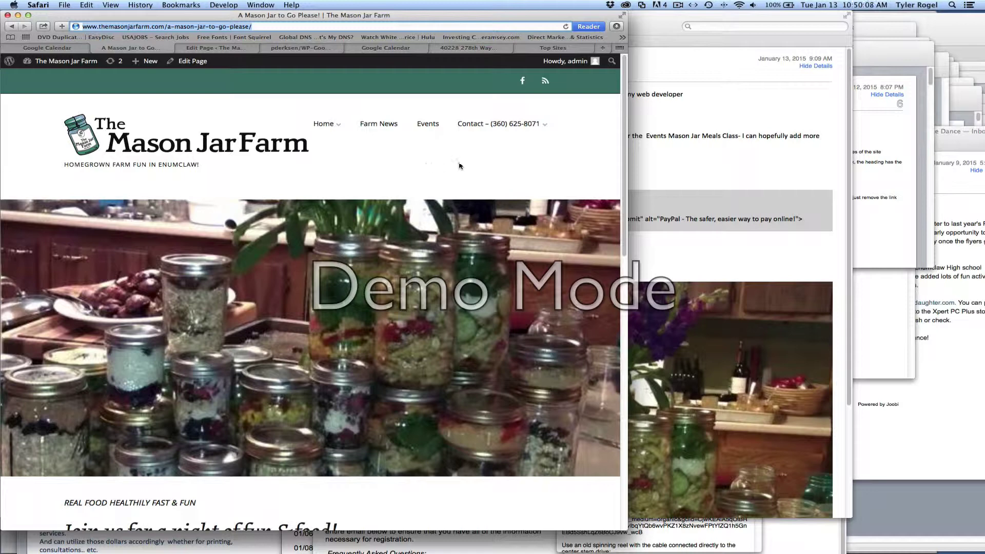
pyautogui.moveTo(317, 128)
pyautogui.click(216, 48)
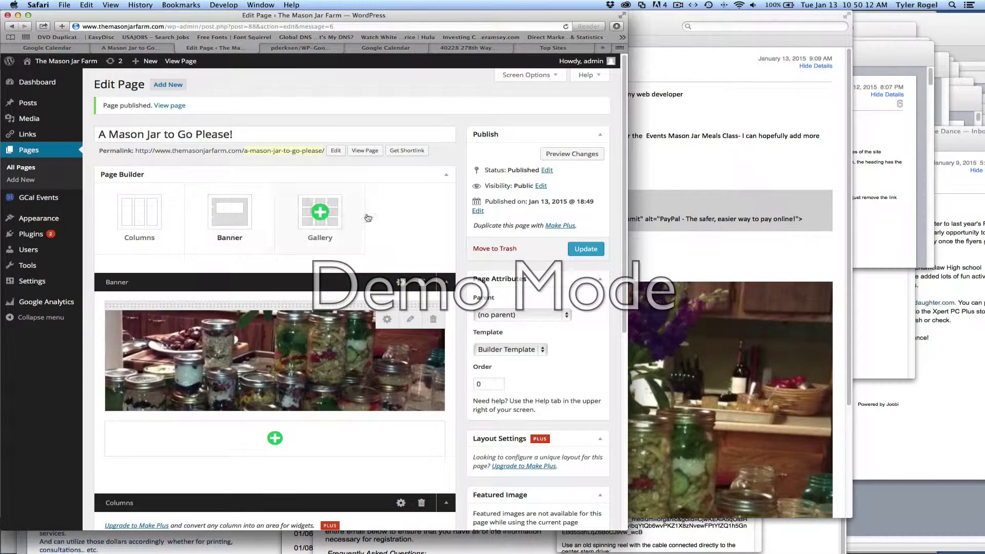
pyautogui.click(29, 102)
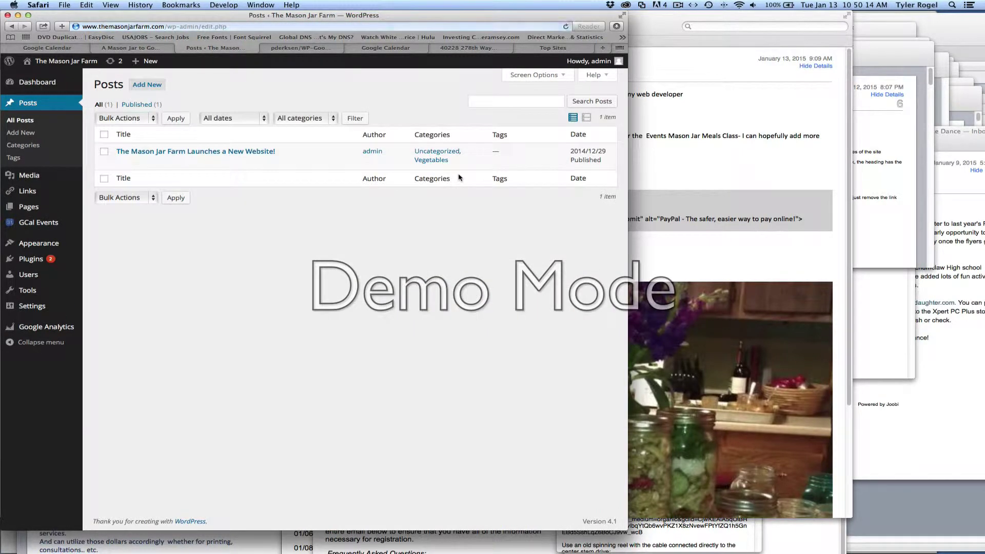
pyautogui.click(147, 85)
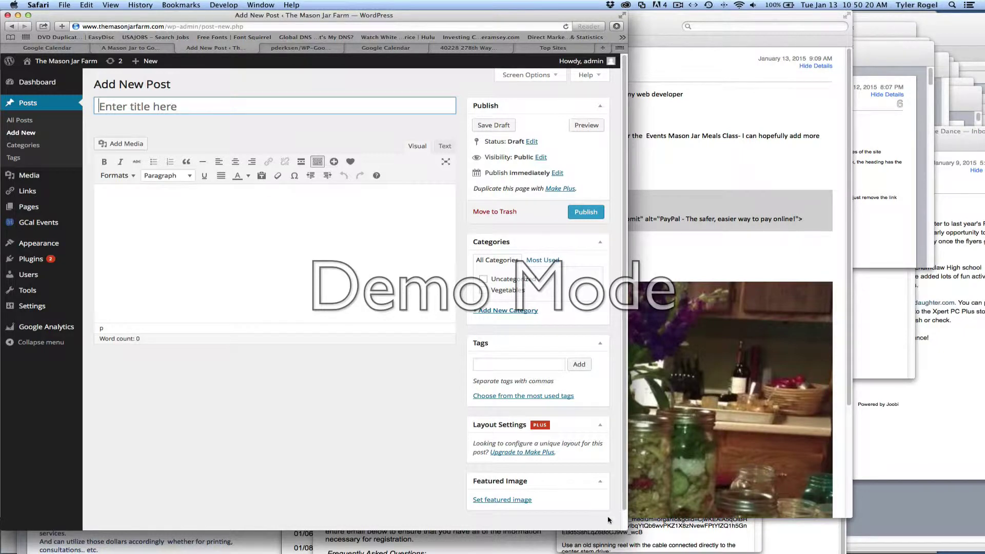
# Widen the browser window and title the post "A Mason jar to Go Please! Class".
pyautogui.moveTo(620, 524); pyautogui.dragTo(803, 494)
pyautogui.click(190, 107)
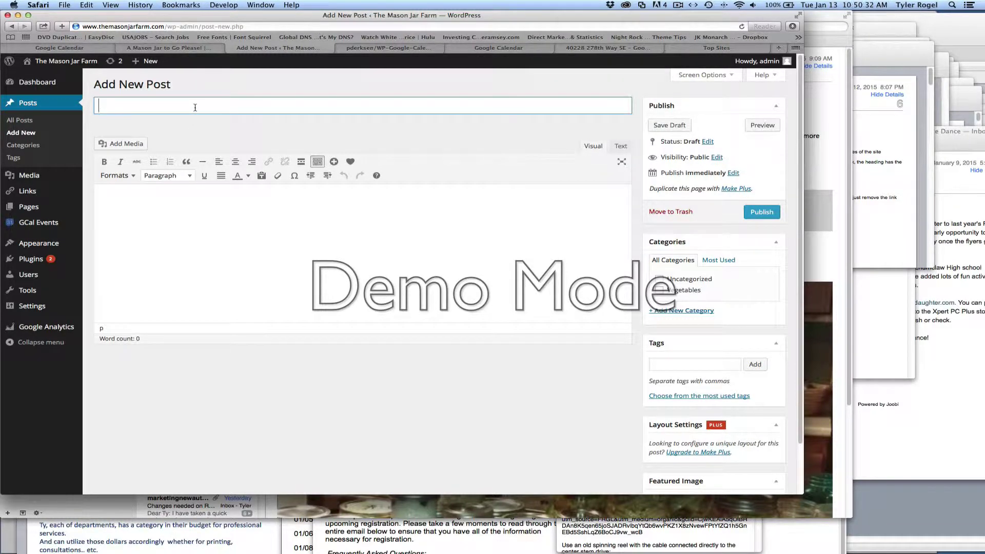
pyautogui.write('A Mason jar to Go Please! Eve')
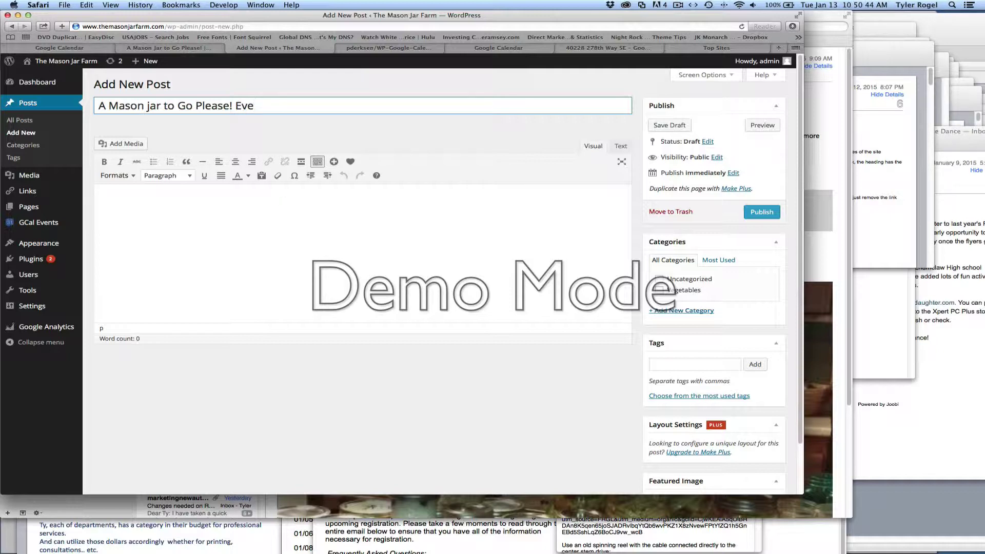
pyautogui.press('BackSpace')
pyautogui.press('BackSpace')
pyautogui.write('Class')
# Enter "Click here to read more and to sign up!" as the post's body text.
pyautogui.click(278, 196)
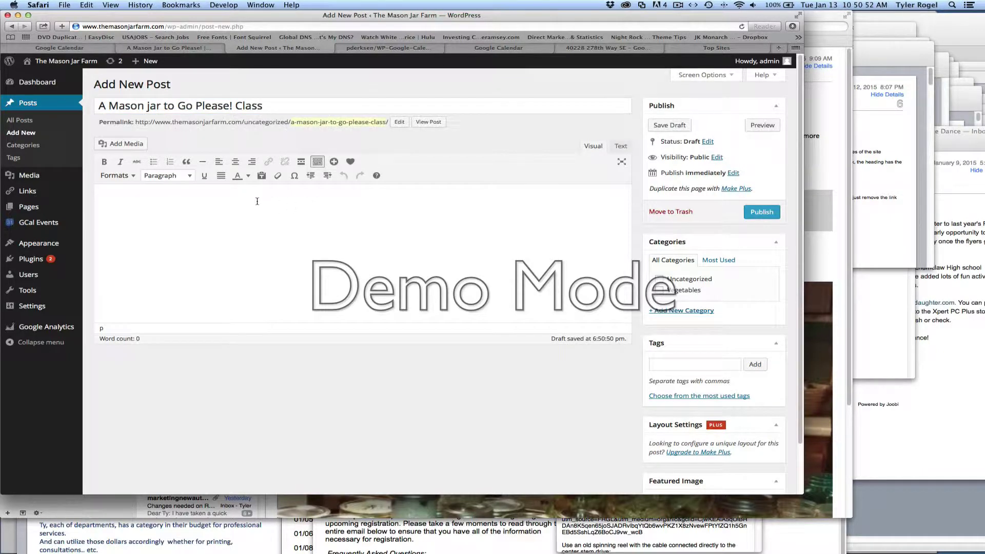
pyautogui.write('Click here to sign up!')
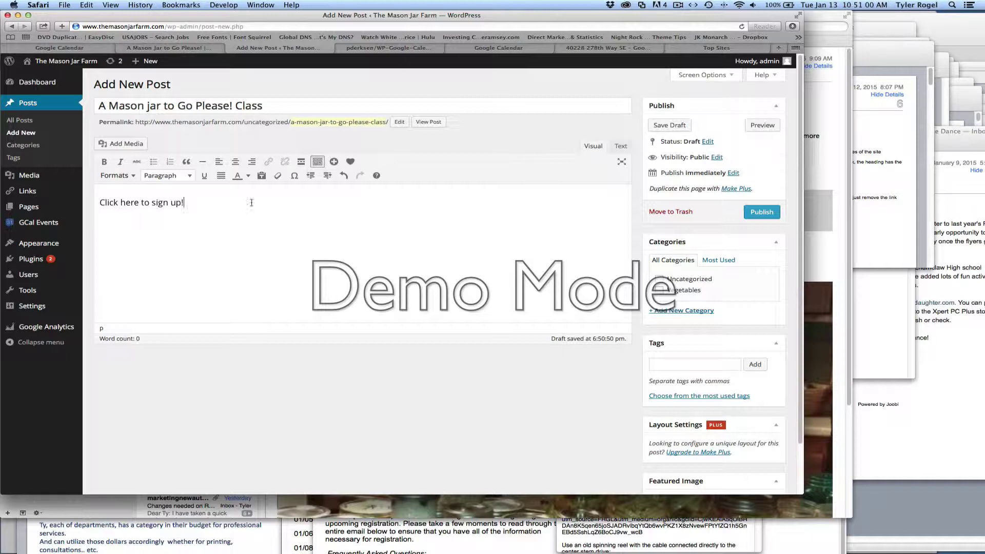
pyautogui.write('read more and to')
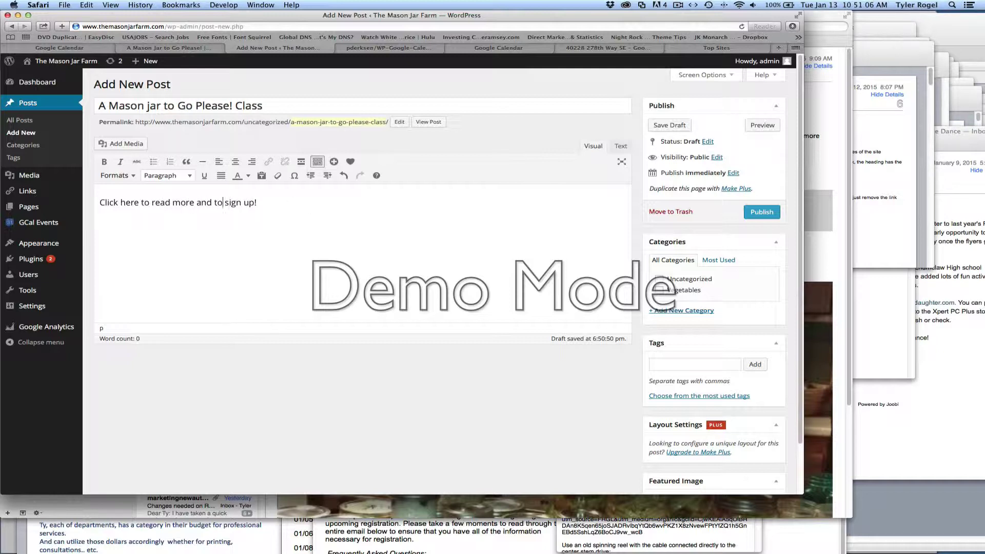
# Link the words "Click here" in the post body to the copied address of the event page.
pyautogui.moveTo(138, 202); pyautogui.dragTo(99, 202)
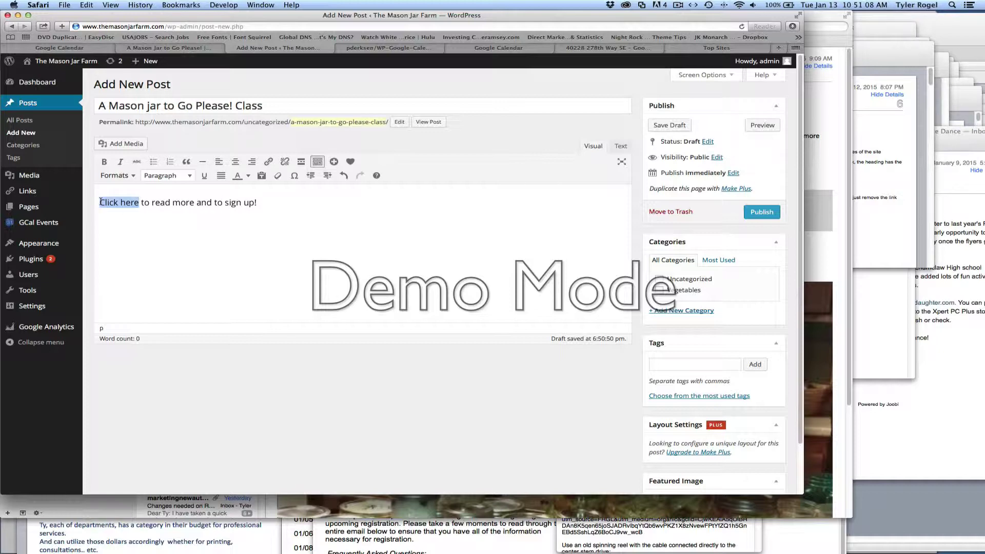
pyautogui.click(268, 162)
pyautogui.press('super+v')
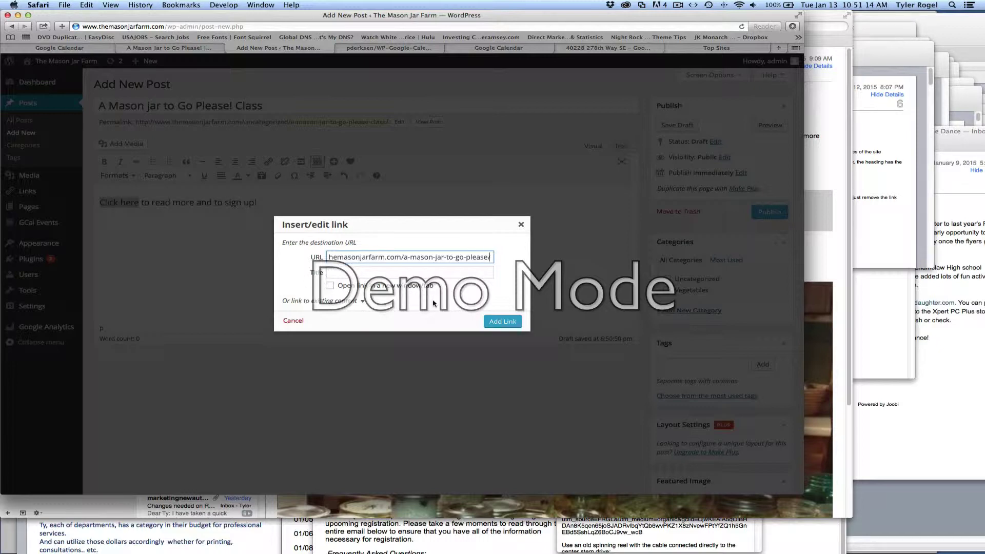
pyautogui.click(493, 320)
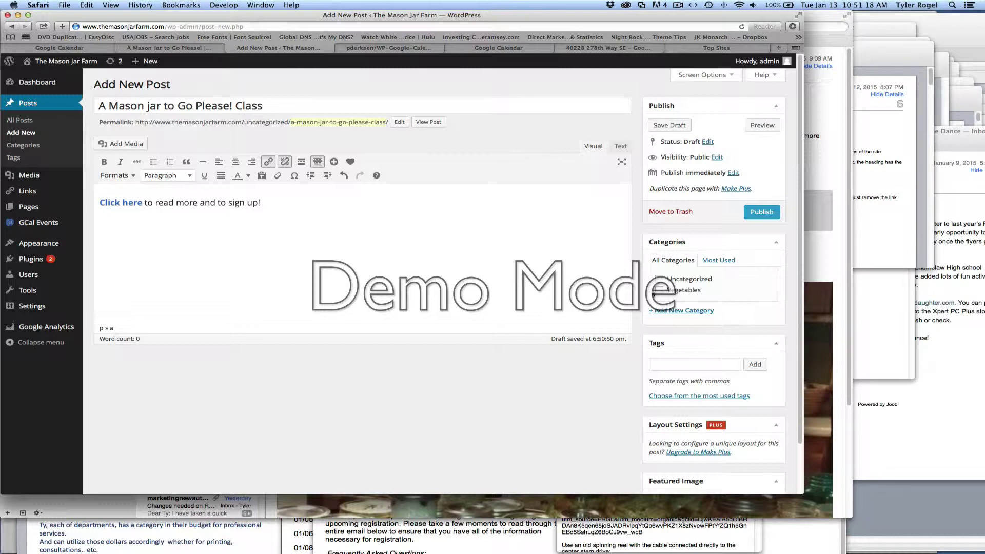
# Add a new category named "Classes" to the post and publish it.
pyautogui.click(683, 310)
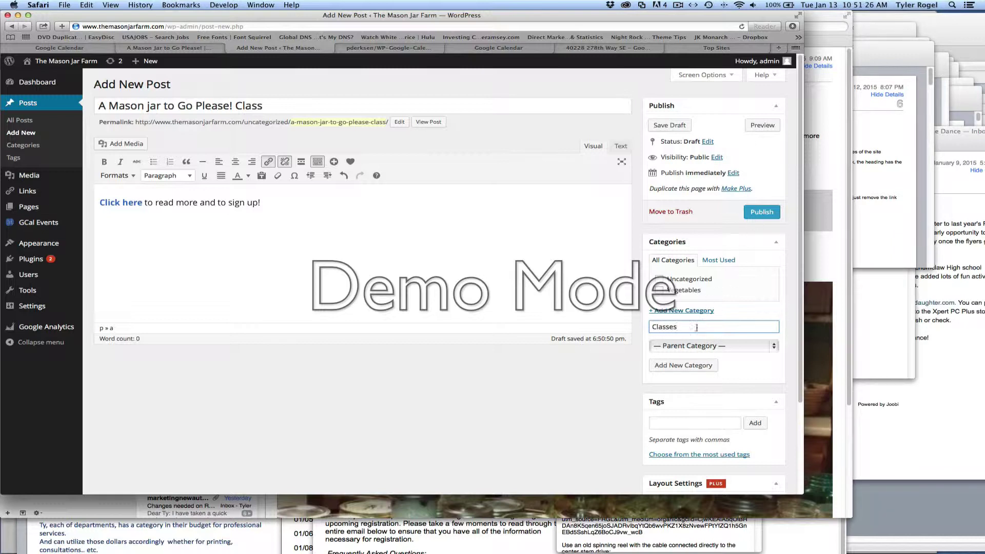
pyautogui.click(690, 365)
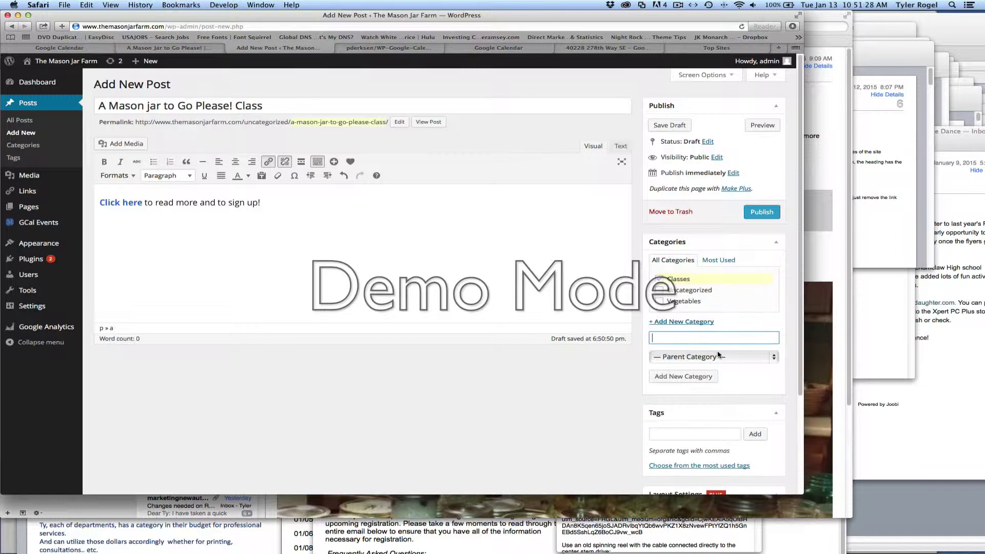
pyautogui.click(759, 213)
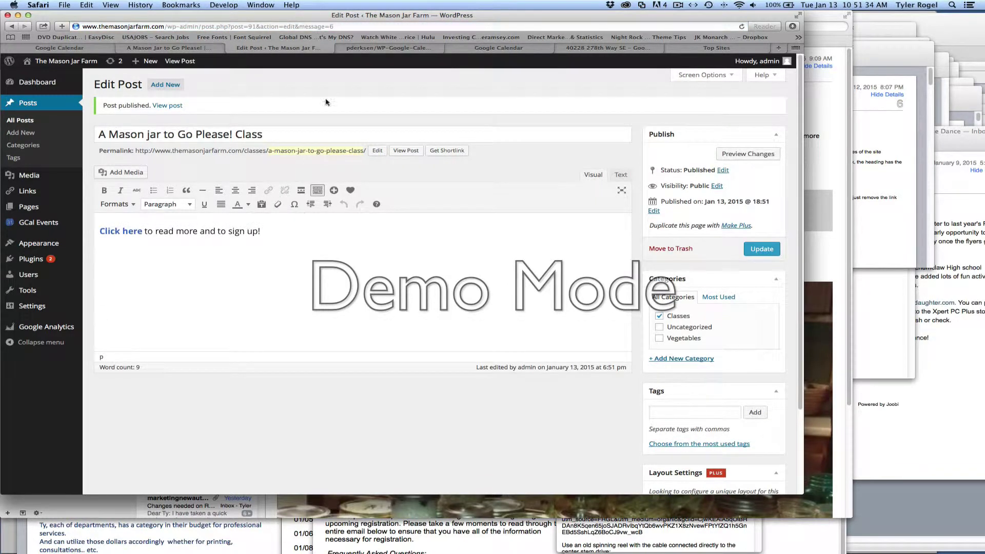
# View the site's home page and open the new class post from its Farm News list.
pyautogui.click(182, 49)
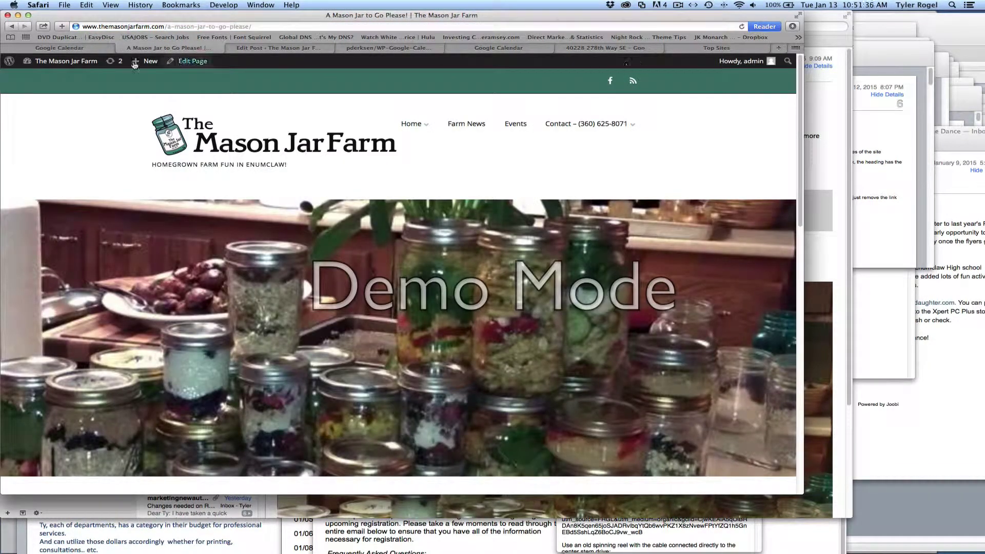
pyautogui.click(221, 143)
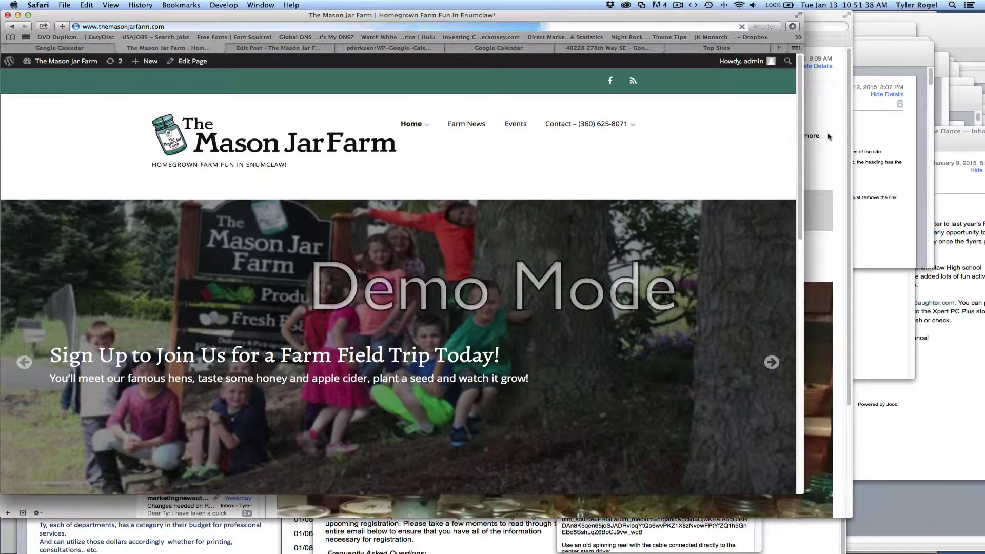
pyautogui.scroll(-15, 507, 391)
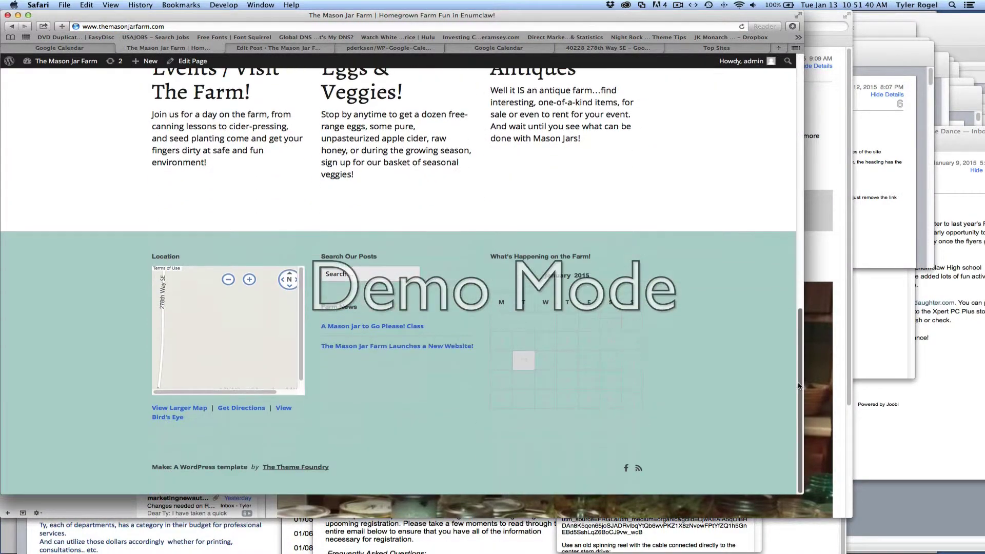
pyautogui.click(360, 328)
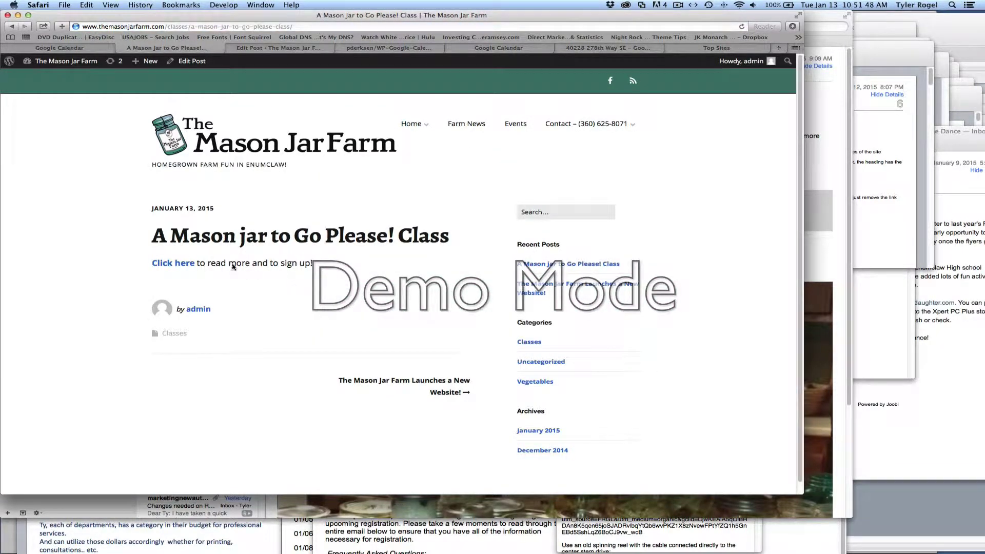
# Correct the post's title to "A Mason Jar to Go Please! Class" and update the post.
pyautogui.click(269, 50)
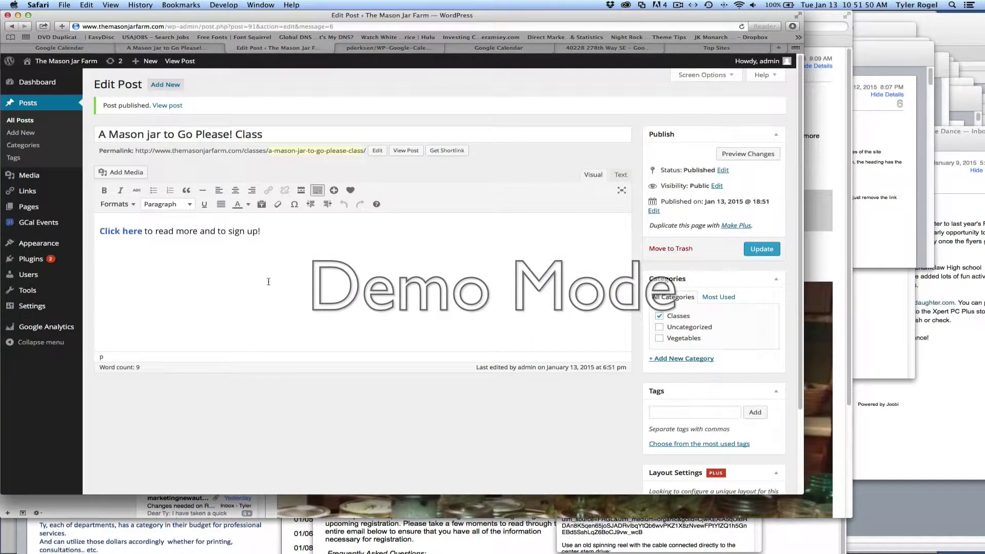
pyautogui.click(149, 135)
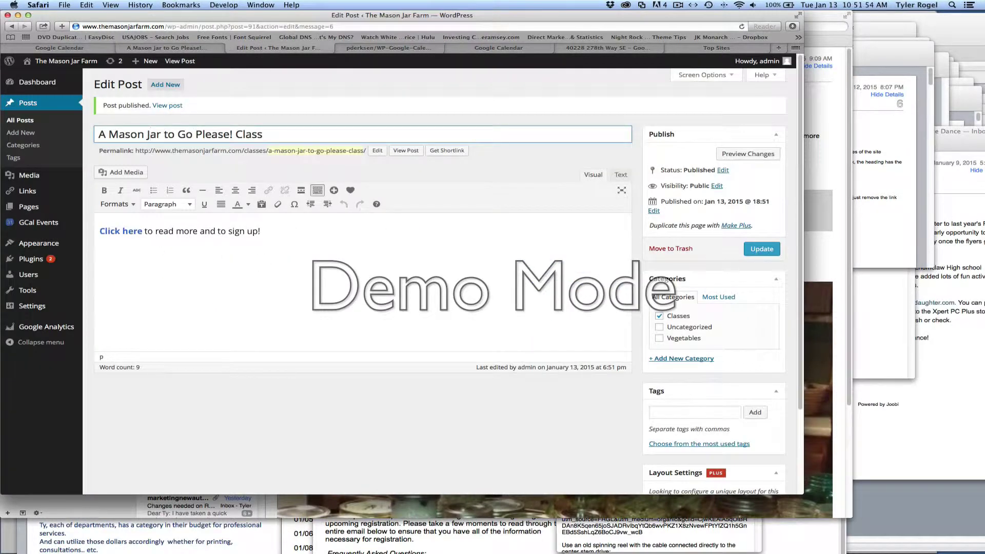
pyautogui.click(761, 249)
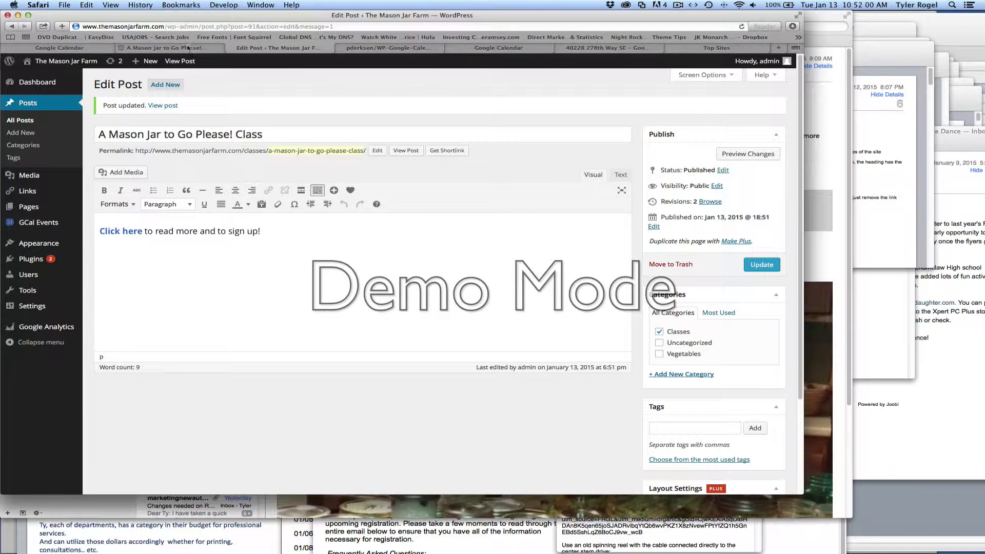
# Return to the live home page and look over its banner slideshow and lower sections.
pyautogui.click(163, 48)
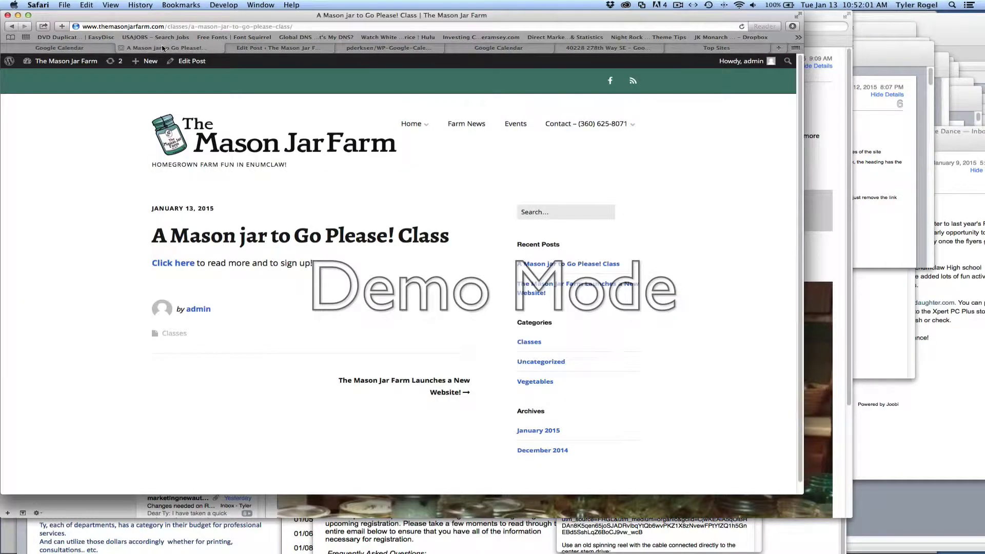
pyautogui.click(233, 144)
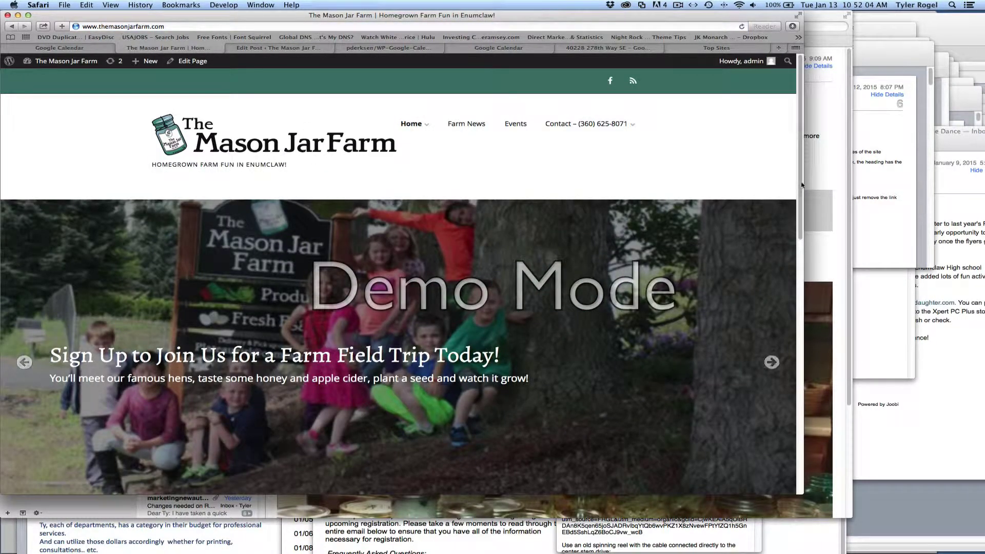
pyautogui.scroll(-15, 258, 274)
pyautogui.scroll(15, 252, 389)
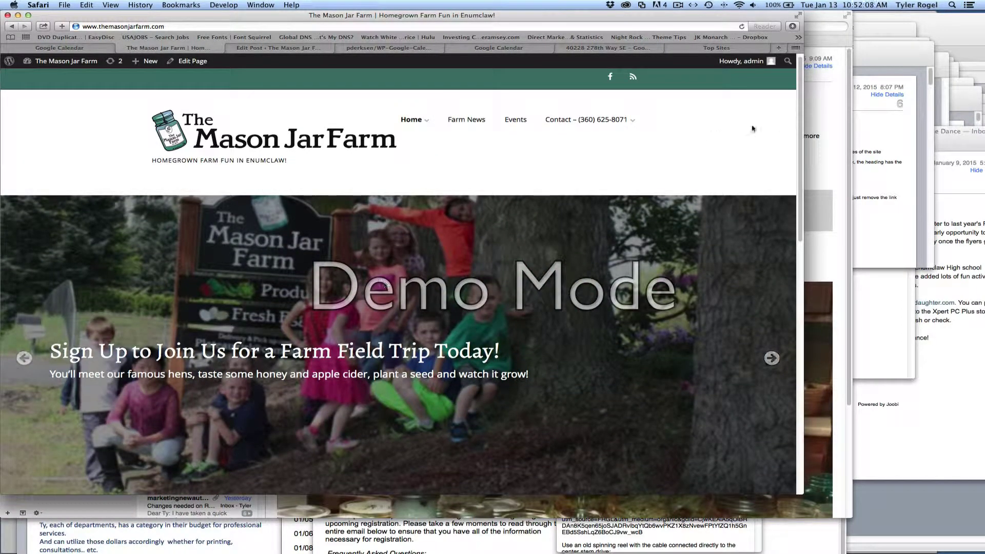
pyautogui.scroll(1, 462, 77)
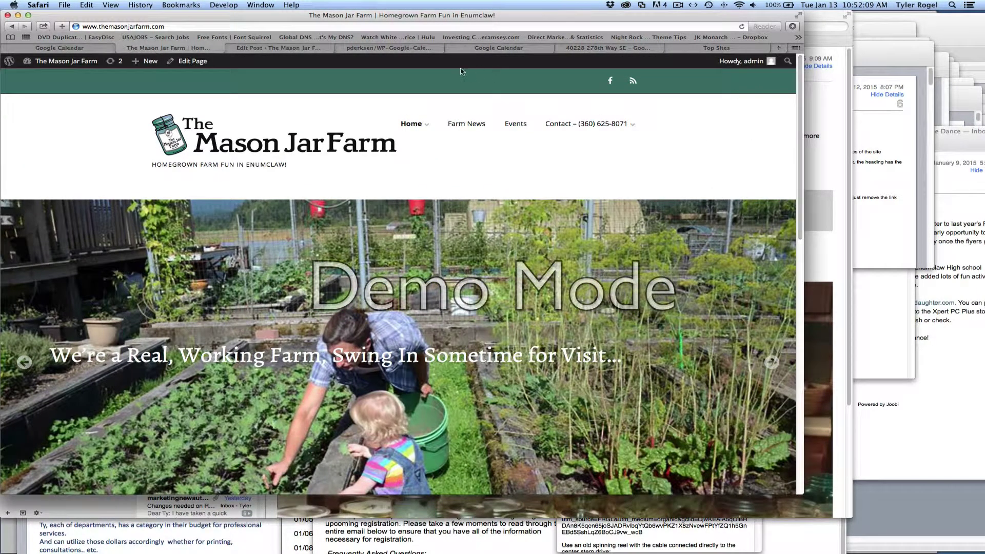
# Open the site's Home page for editing from the list of all pages.
pyautogui.click(277, 49)
pyautogui.moveTo(30, 243)
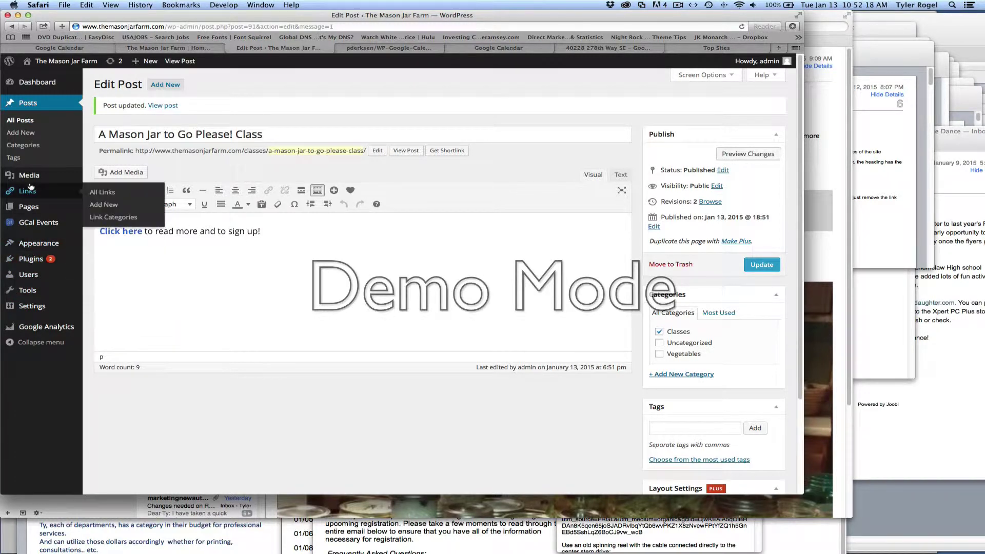
pyautogui.moveTo(32, 183)
pyautogui.moveTo(27, 209)
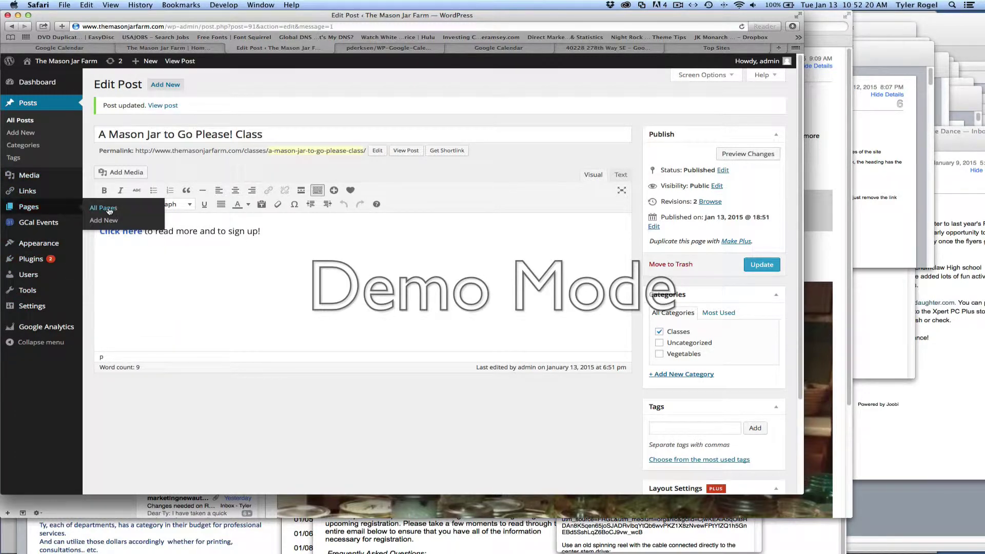
pyautogui.click(27, 208)
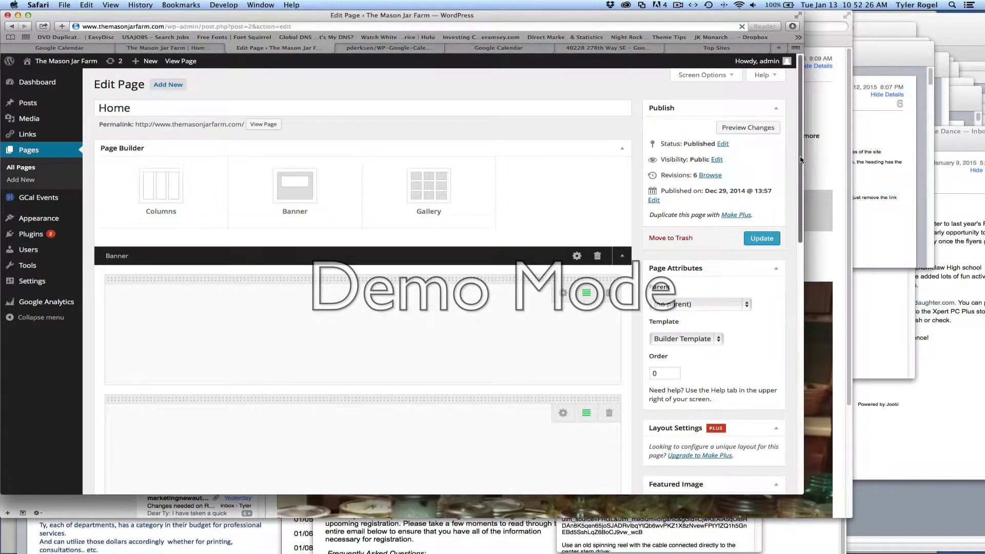
# Review the Home page's banner slides and the banner section's configuration without changing it.
pyautogui.scroll(-5, 800, 216)
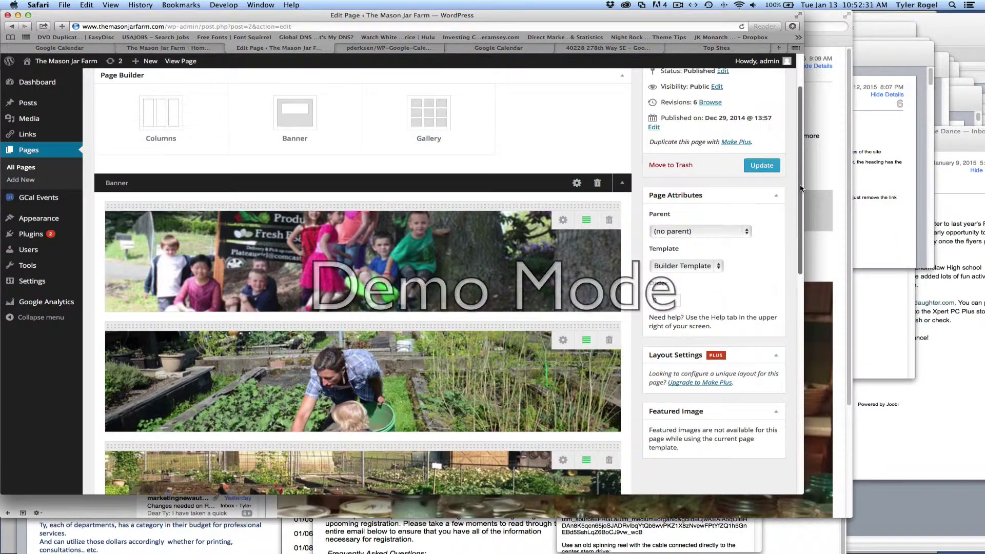
pyautogui.moveTo(798, 225); pyautogui.dragTo(803, 167)
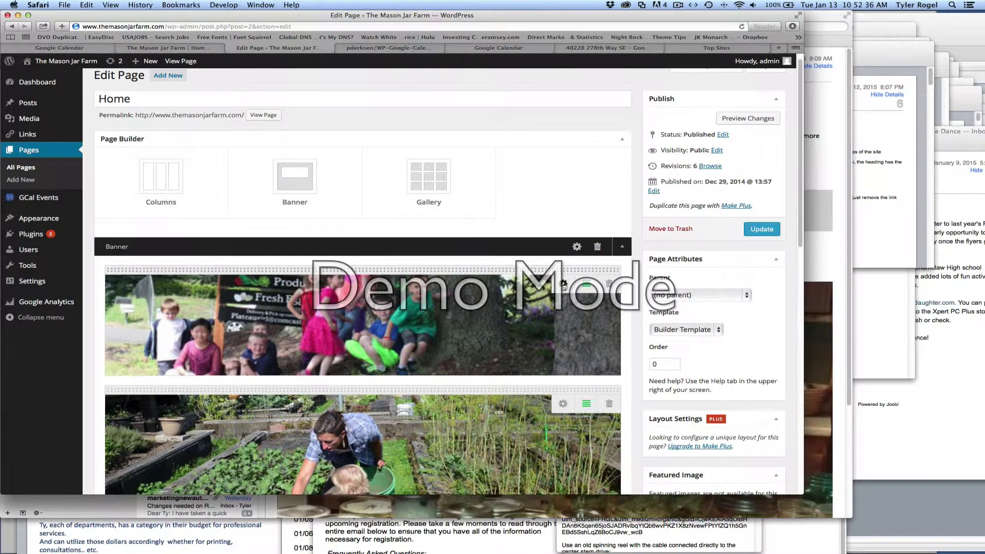
pyautogui.click(577, 248)
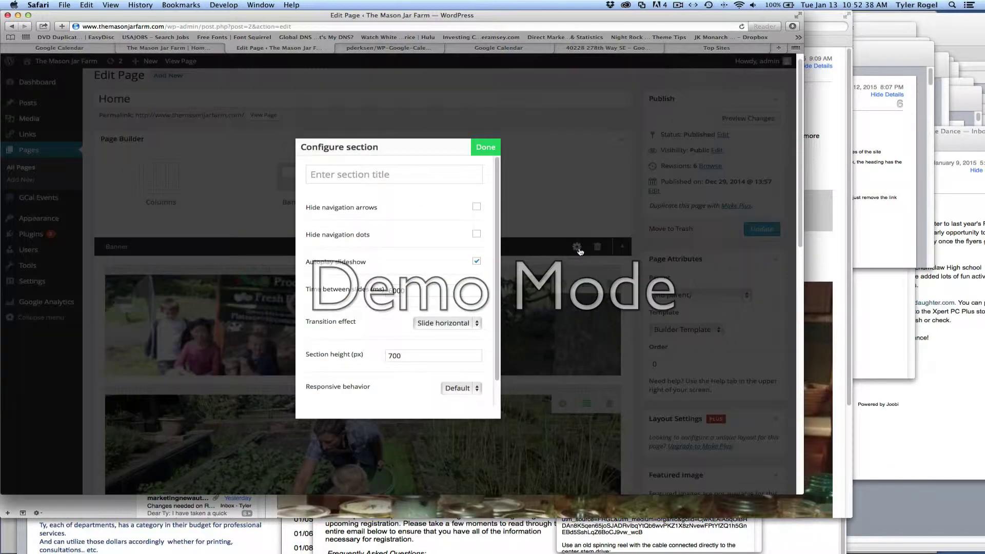
pyautogui.click(485, 147)
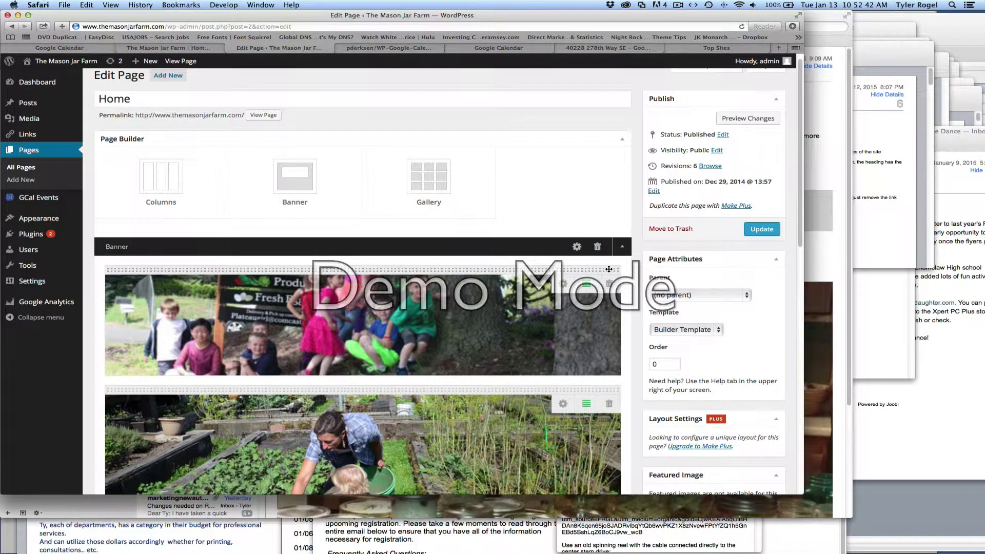
# Add an empty slide to the Home page's banner section and move it to the first position.
pyautogui.scroll(-10, 797, 209)
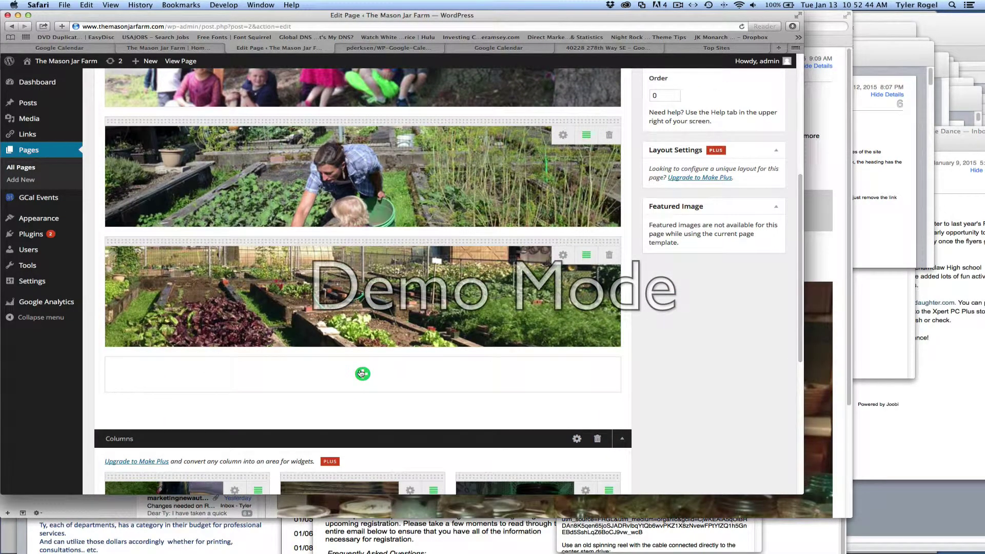
pyautogui.click(362, 374)
pyautogui.scroll(-5, 361, 373)
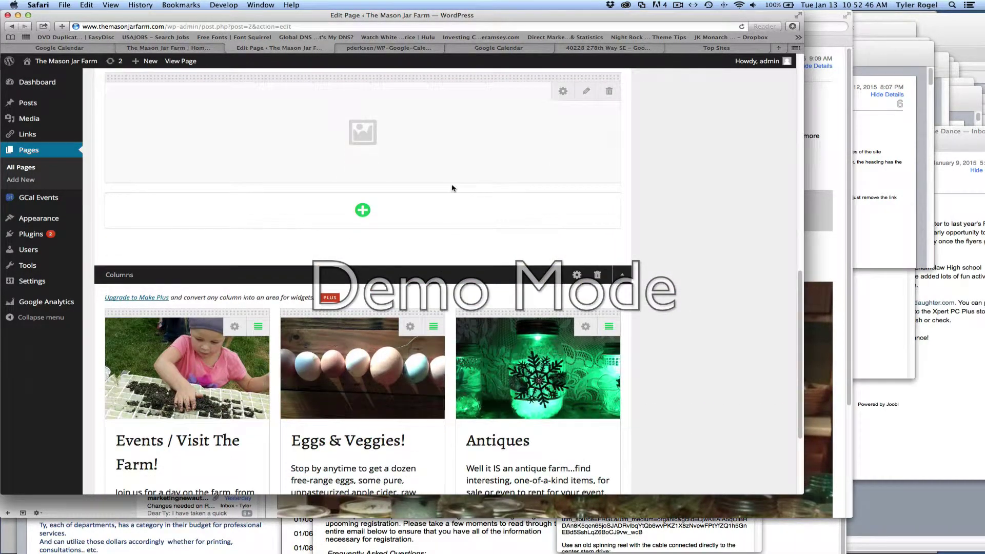
pyautogui.scroll(5, 477, 64)
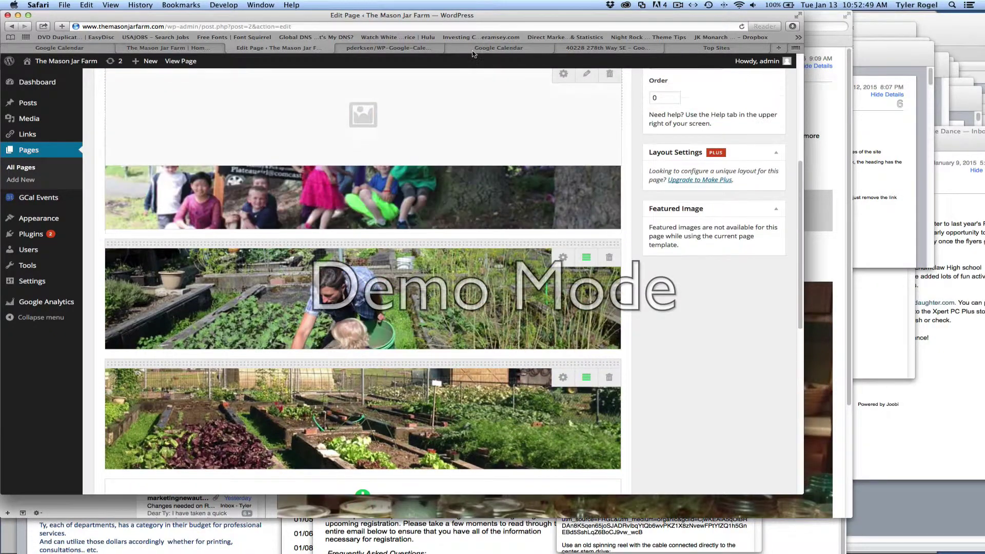
pyautogui.moveTo(472, 51); pyautogui.dragTo(473, 84)
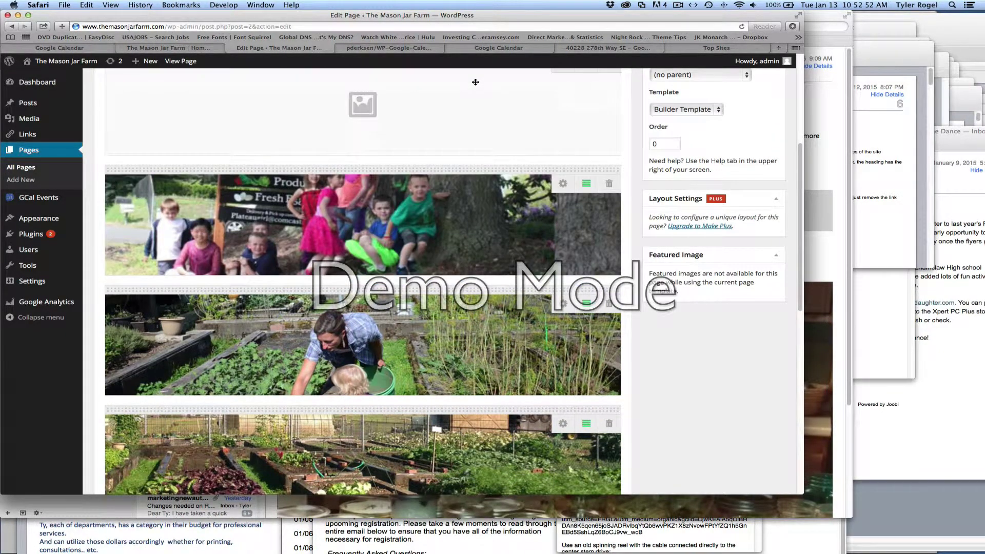
# Set the new slide's banner image to MasonJarMeals-hdr.png from the Media Library.
pyautogui.click(355, 112)
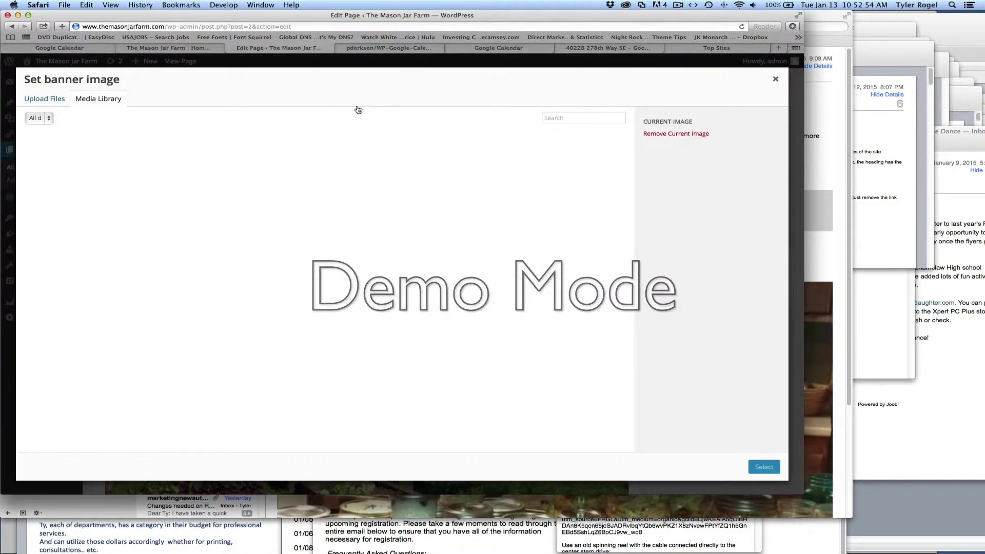
pyautogui.click(68, 168)
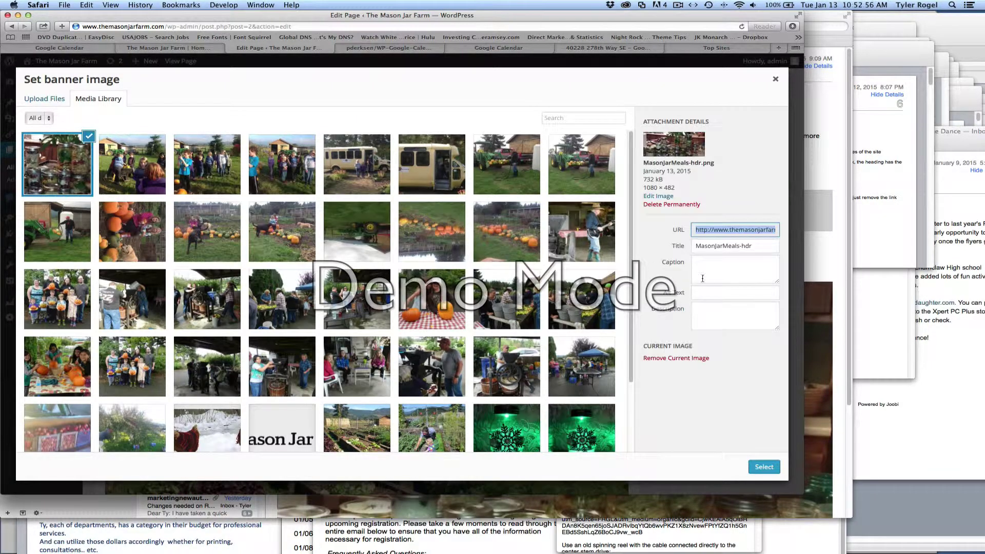
pyautogui.click(772, 468)
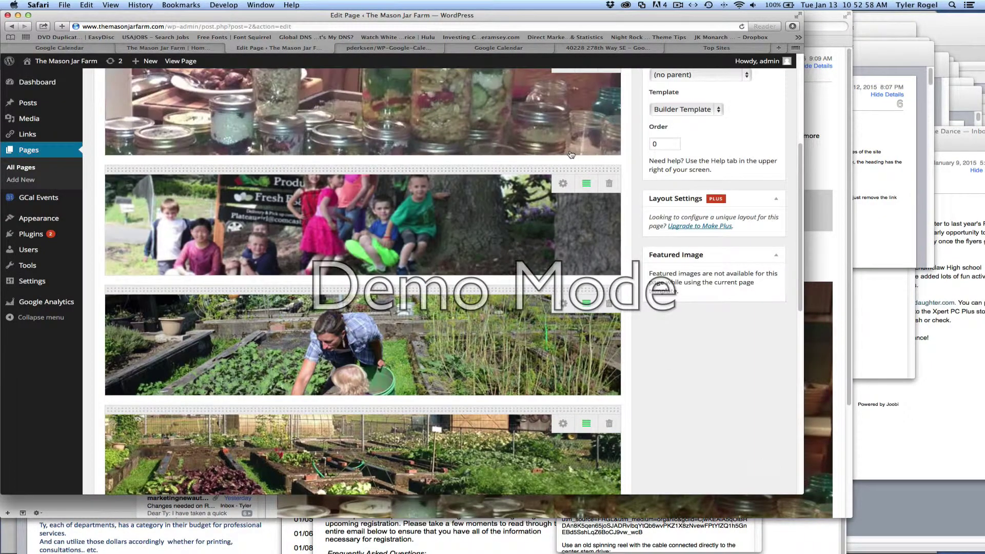
# Open the new slide's content and enter "A Mason Jar to Go Please!" as its first line.
pyautogui.moveTo(801, 174); pyautogui.dragTo(801, 82)
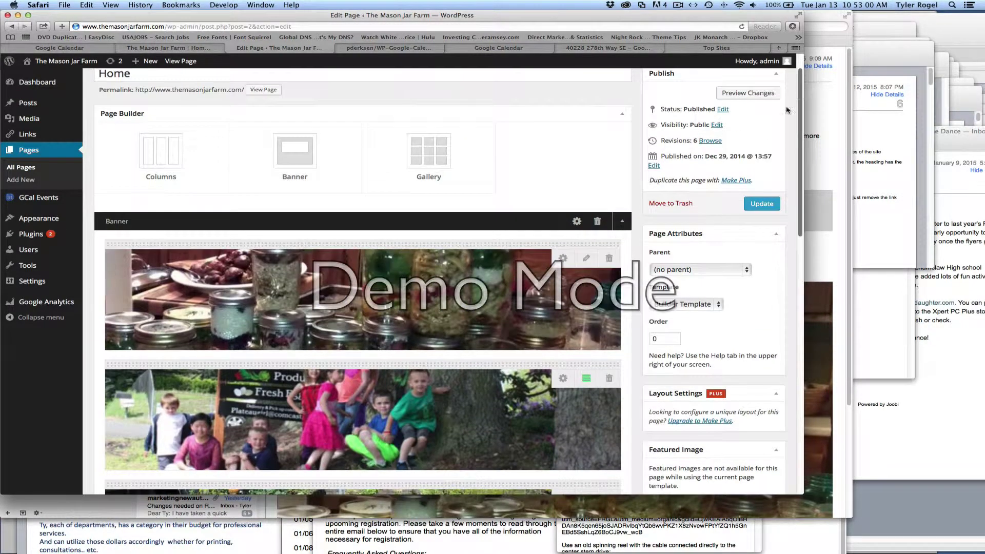
pyautogui.click(586, 259)
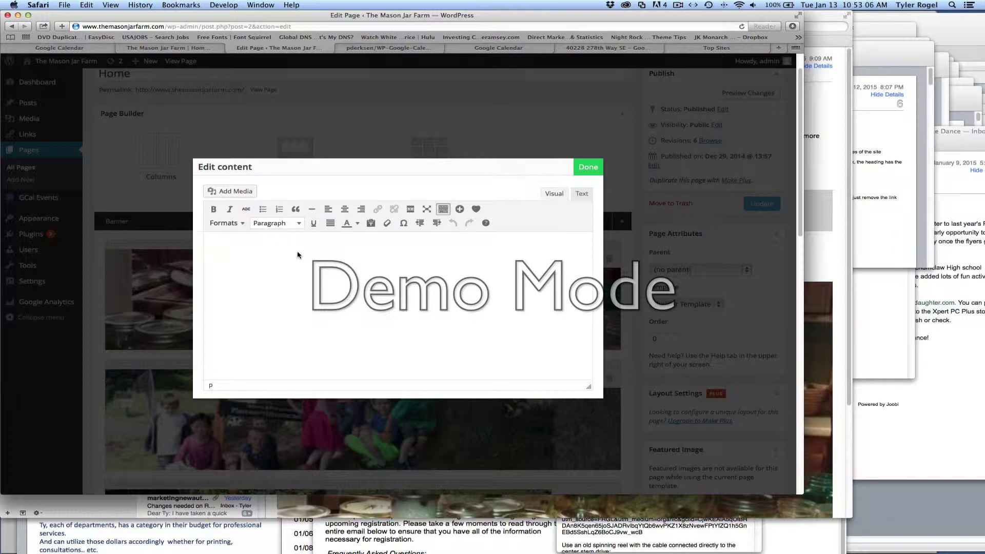
pyautogui.write('A Mason Jar to go Please!')
pyautogui.press('Return')
pyautogui.moveTo(268, 246); pyautogui.dragTo(274, 246)
pyautogui.write('G')
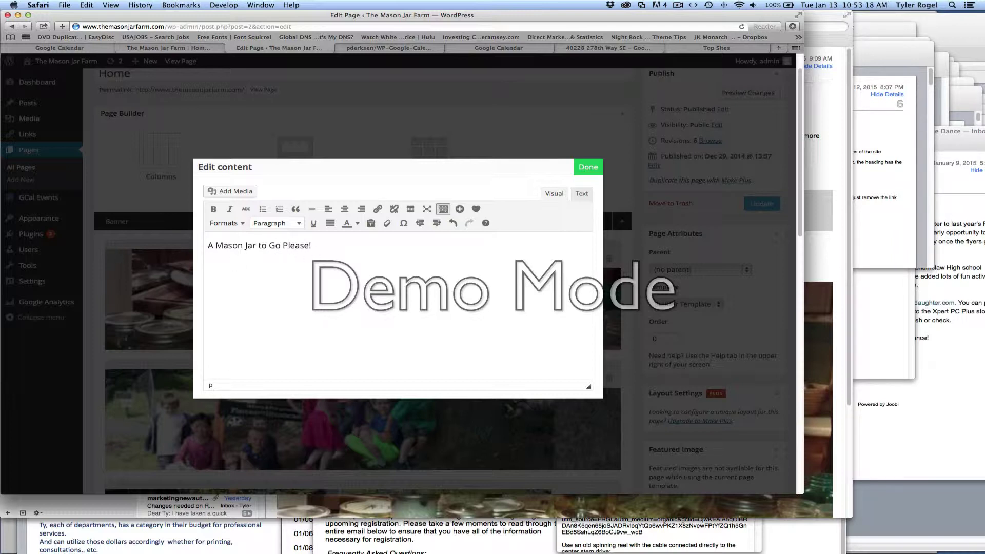
# Switch to Microsoft Word and copy the flyer text from "REAL FOOD HEALTHLY FAST & FUN" through "January 29th, 2015", returning to the slide content editor in Safari.
pyautogui.moveTo(476, 552)
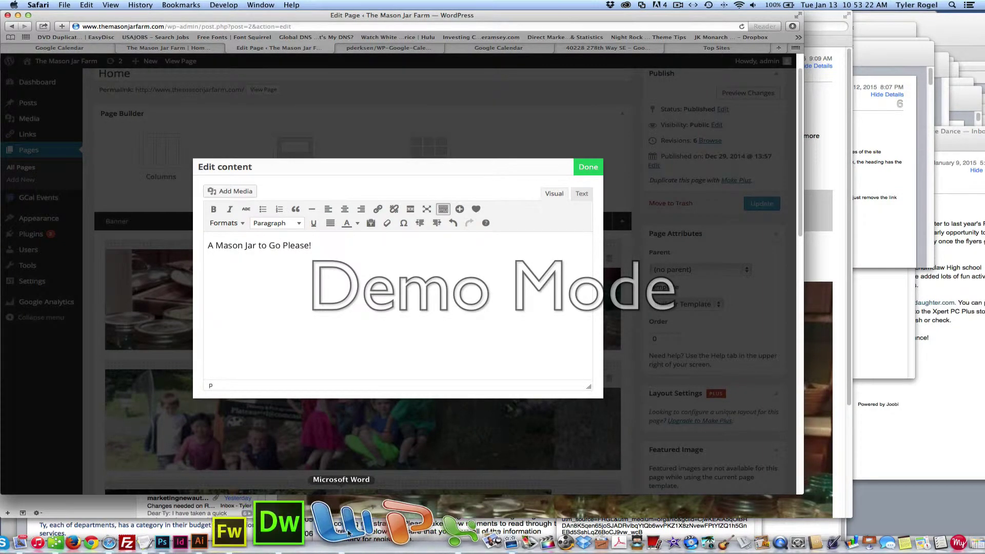
pyautogui.click(348, 533)
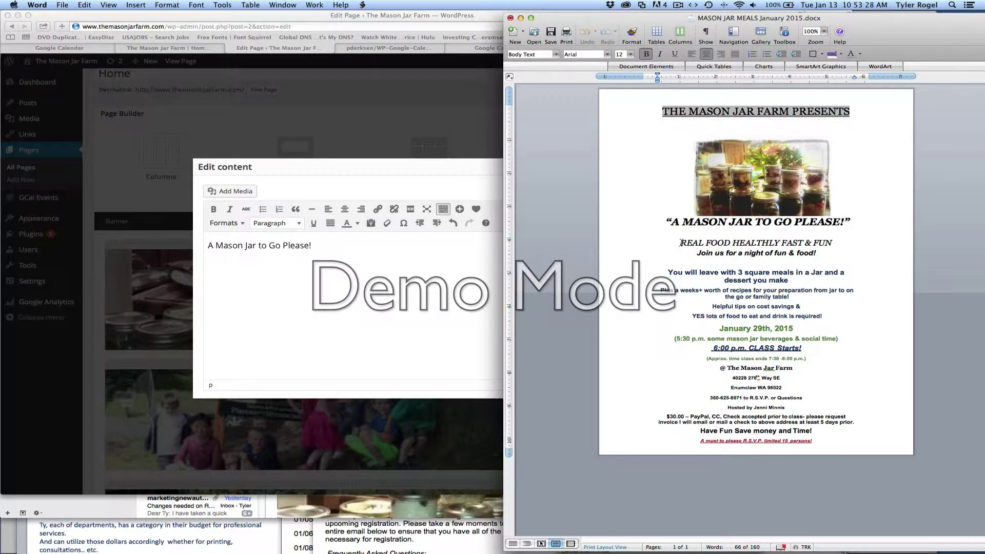
pyautogui.moveTo(681, 242); pyautogui.dragTo(794, 333)
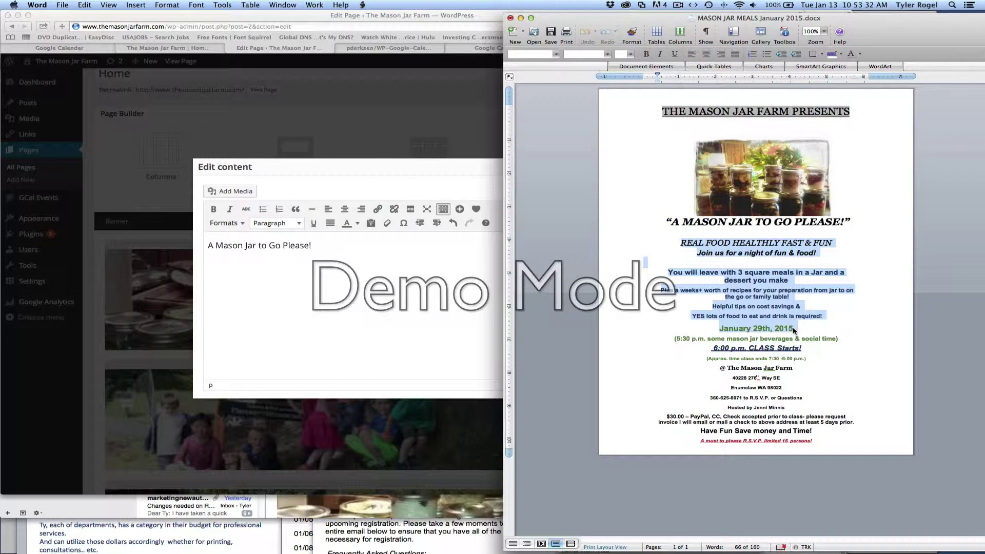
pyautogui.click(359, 285)
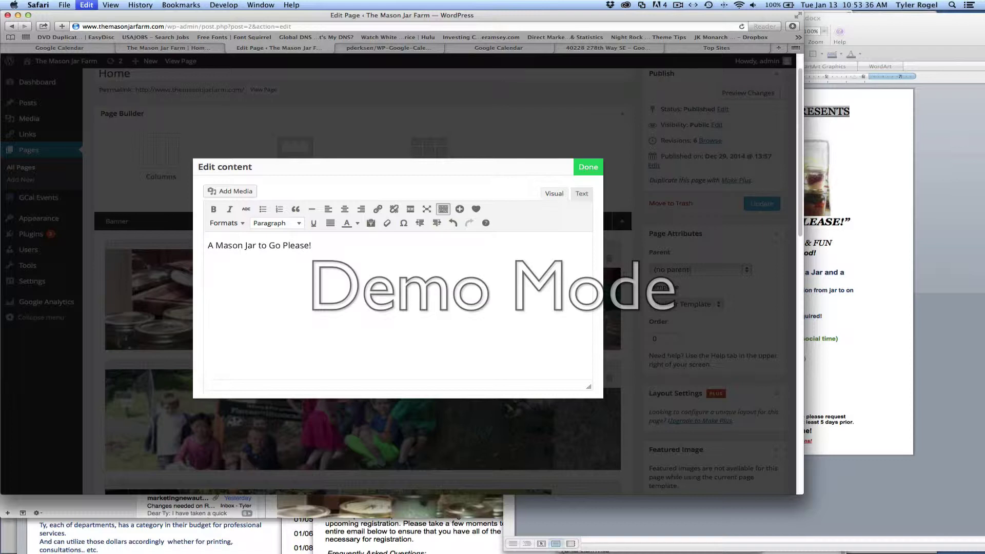
# Paste the copied flyer text below the slide's first line as plain text, undoing the formatted paste first.
pyautogui.write('Join us for a night of fun & food!  You will leave with 3 square meals in a jar and a dessert you make Plus a weeks+ worth of recipes for your preparation from jar to on the go or family table! Helpful tips on cost savings & YES lots of food to eat and drink is required! January 29th, 2015')
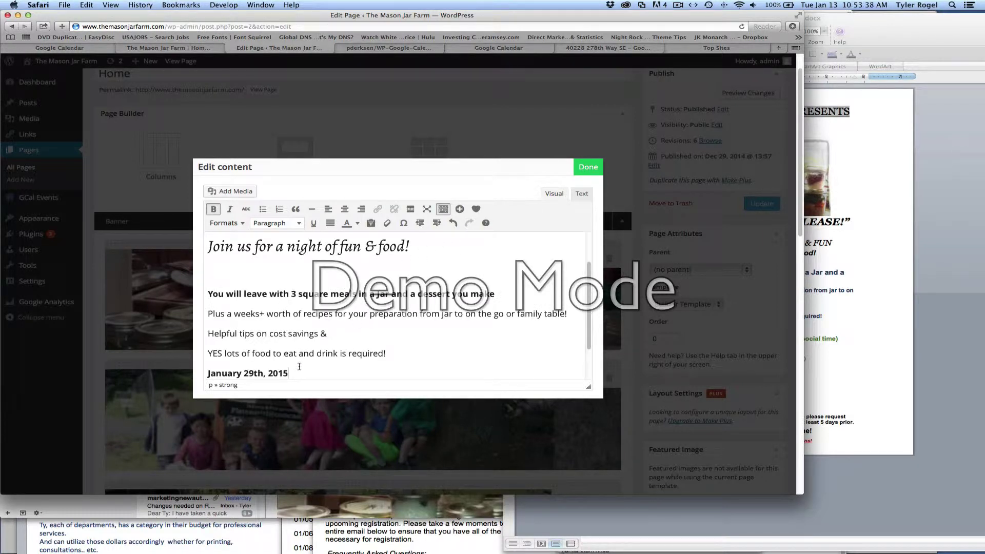
pyautogui.press('super+z')
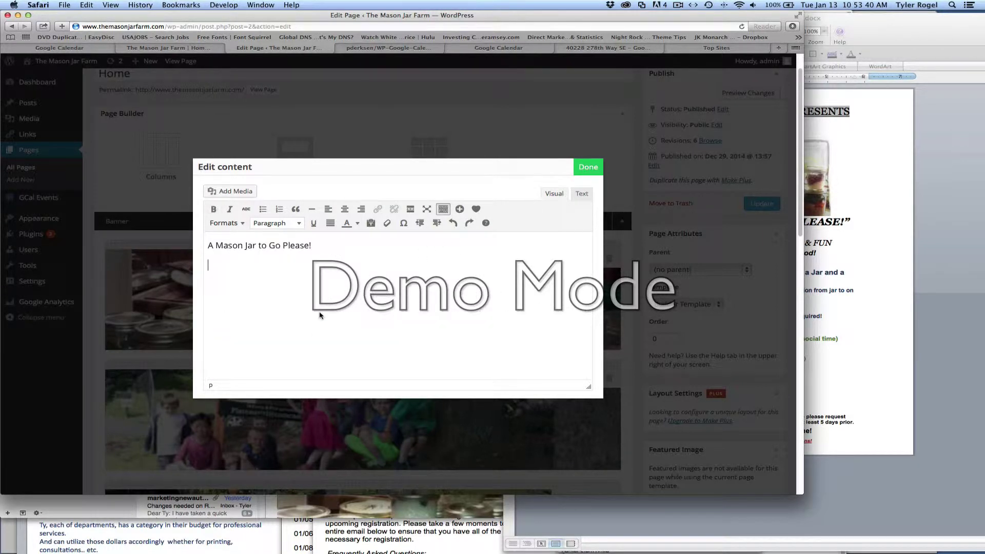
pyautogui.click(371, 222)
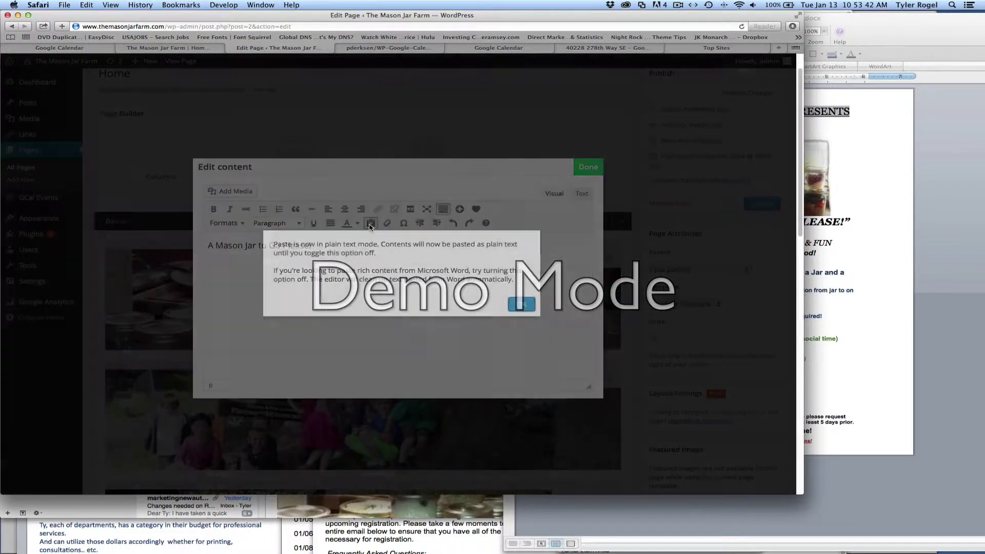
pyautogui.click(521, 304)
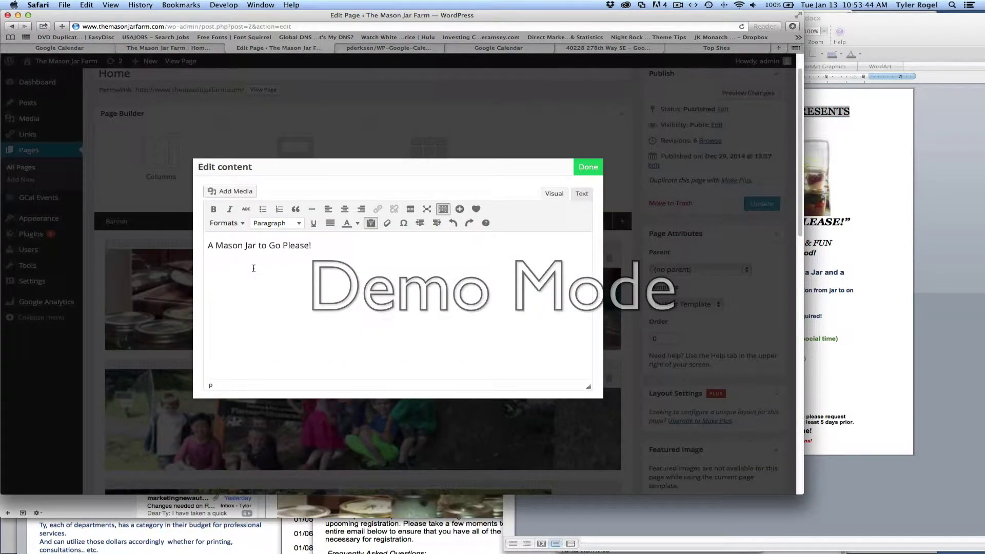
pyautogui.write('REAL FOOD HEALTHLY FAST & FUN Join us for a night of fun & food!  You will leave with 3 square meals in a jar and a dessert you make Plus a weeks+ worth of recipes for your preparation from jar to on the go or family table! Helpful tips on cost savings &  YES lots of food to eat and drink is required! January 29th, 2015')
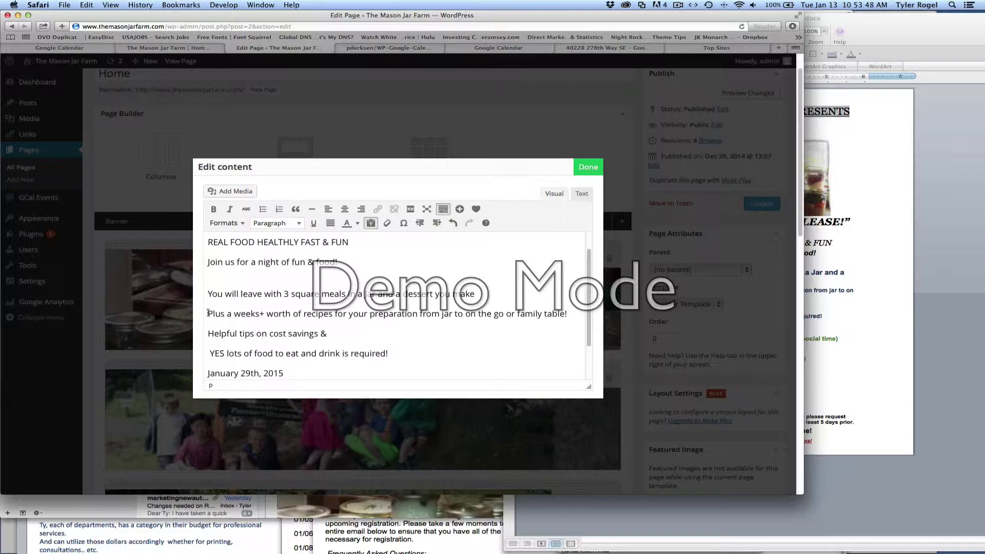
# Merge the description lines into one paragraph directly under "Join us for a night of fun & food!" and correct the spelling to "HEALTHILY".
pyautogui.click(208, 314)
pyautogui.press('BackSpace')
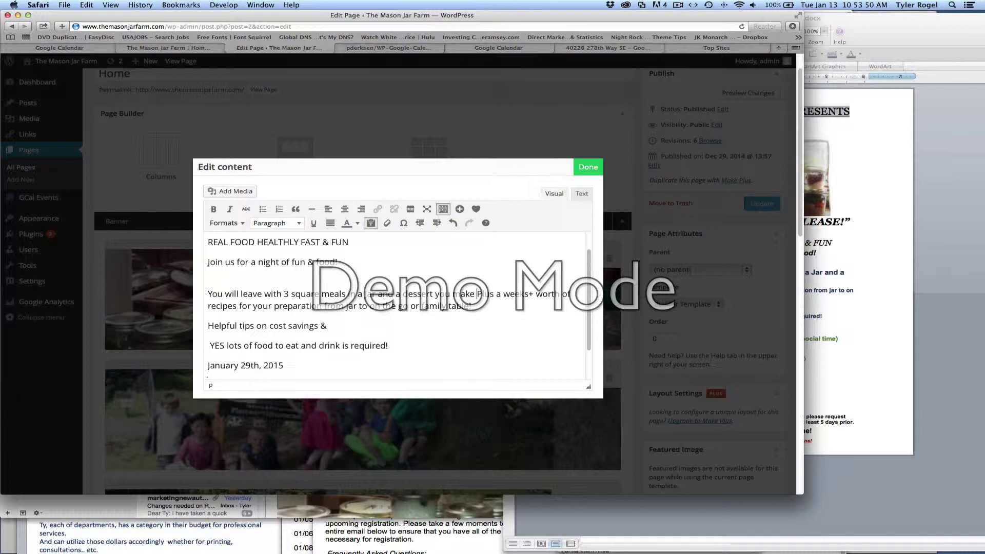
pyautogui.press('BackSpace')
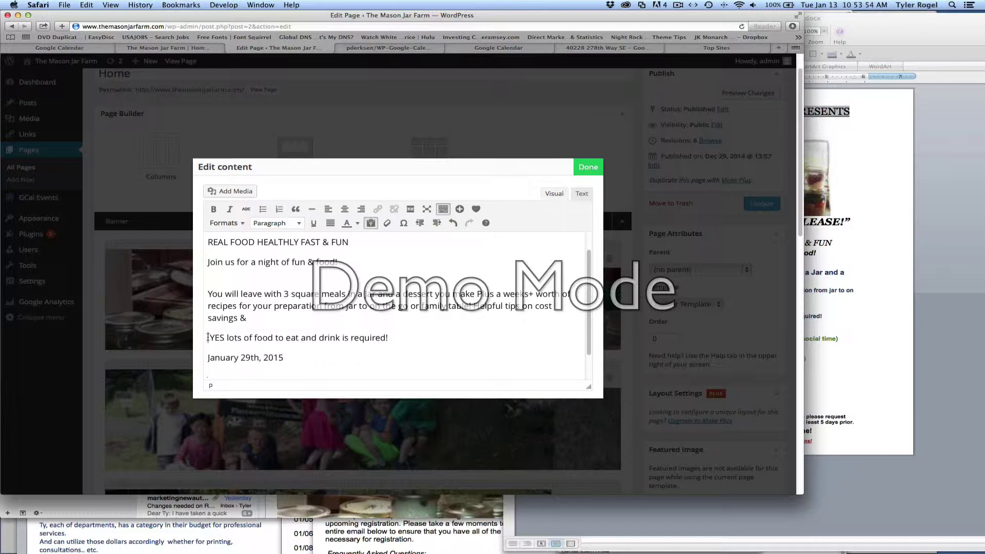
pyautogui.press('BackSpace')
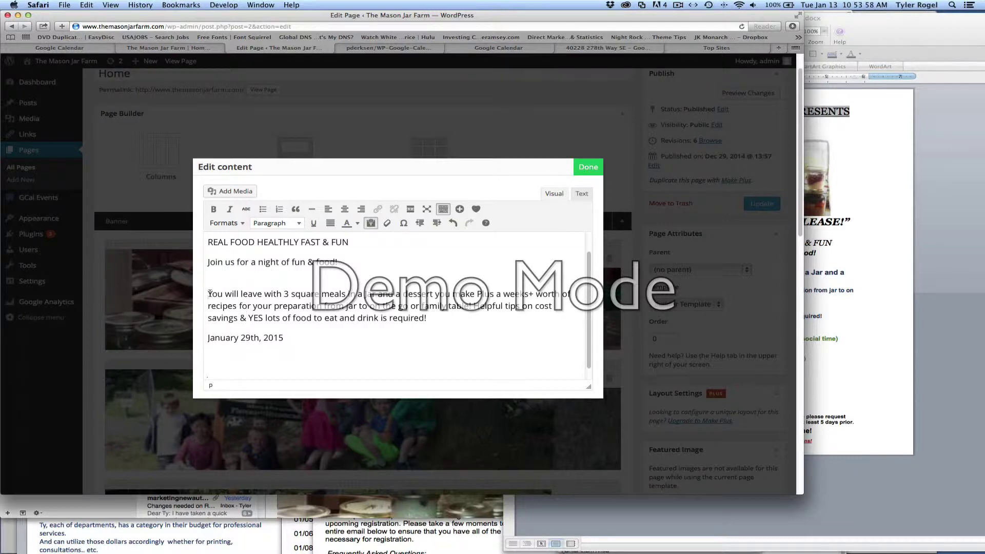
pyautogui.press('BackSpace')
pyautogui.press('BackSpace')
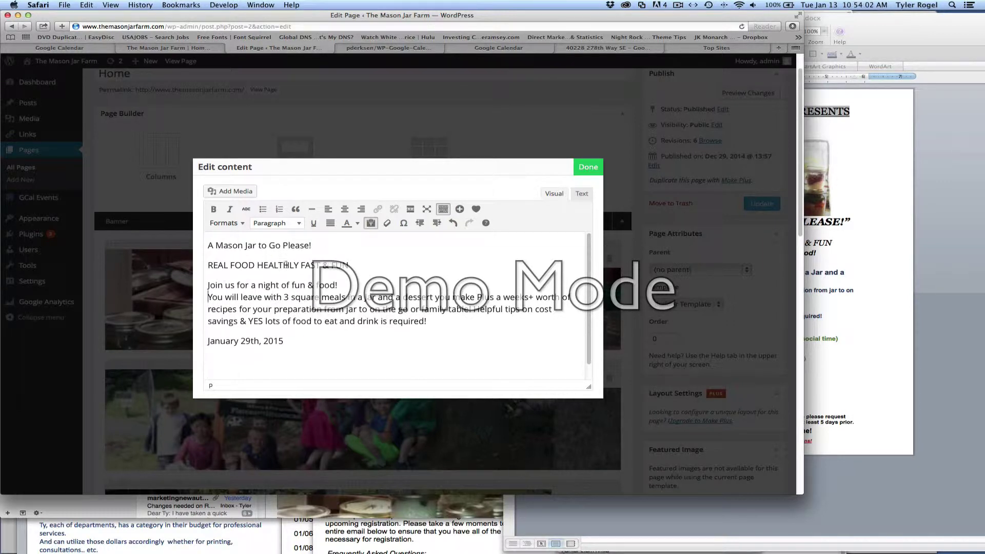
pyautogui.write('I')
# Format "A Mason Jar to Go Please!" as Heading 1 in the slide content and update the Home page.
pyautogui.moveTo(319, 244); pyautogui.dragTo(207, 246)
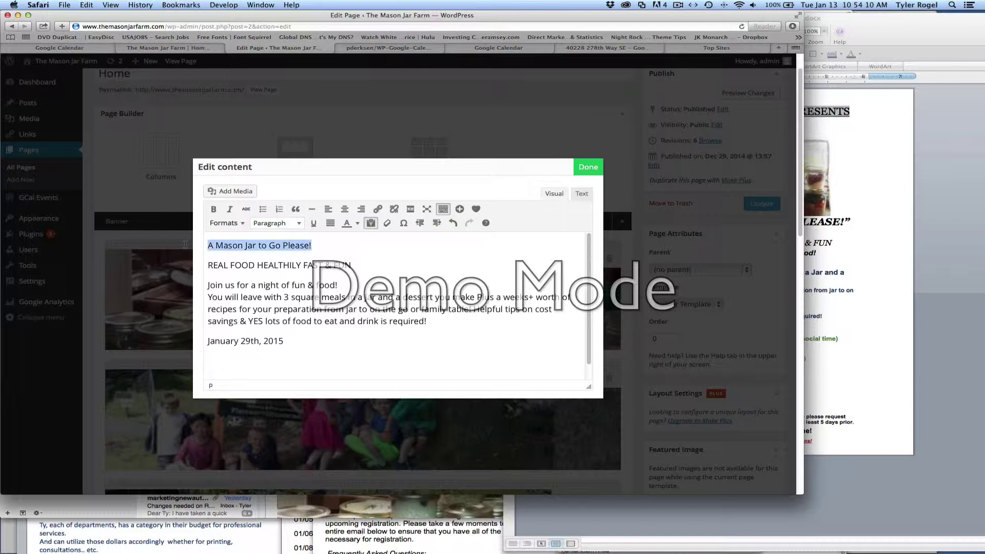
pyautogui.click(281, 226)
pyautogui.click(294, 280)
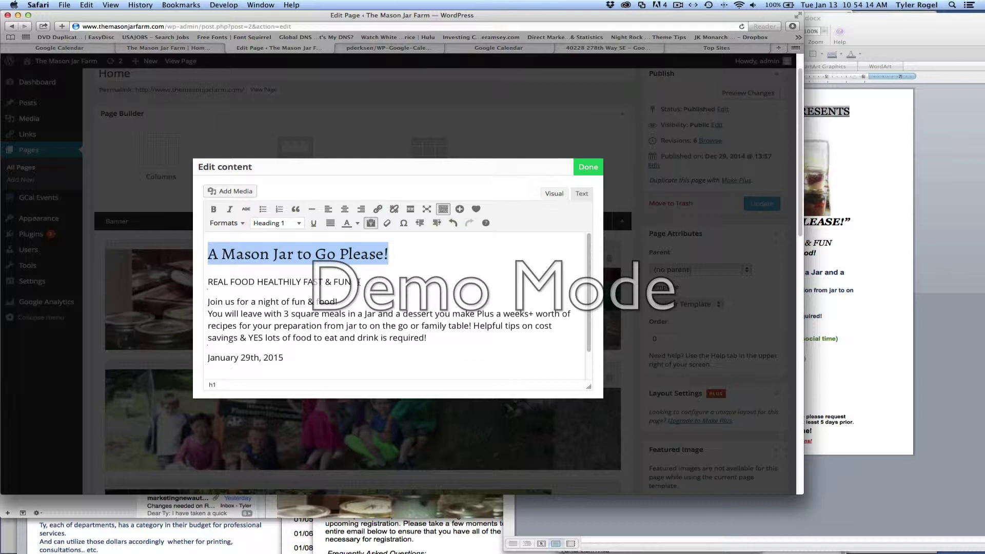
pyautogui.moveTo(358, 282); pyautogui.dragTo(199, 281)
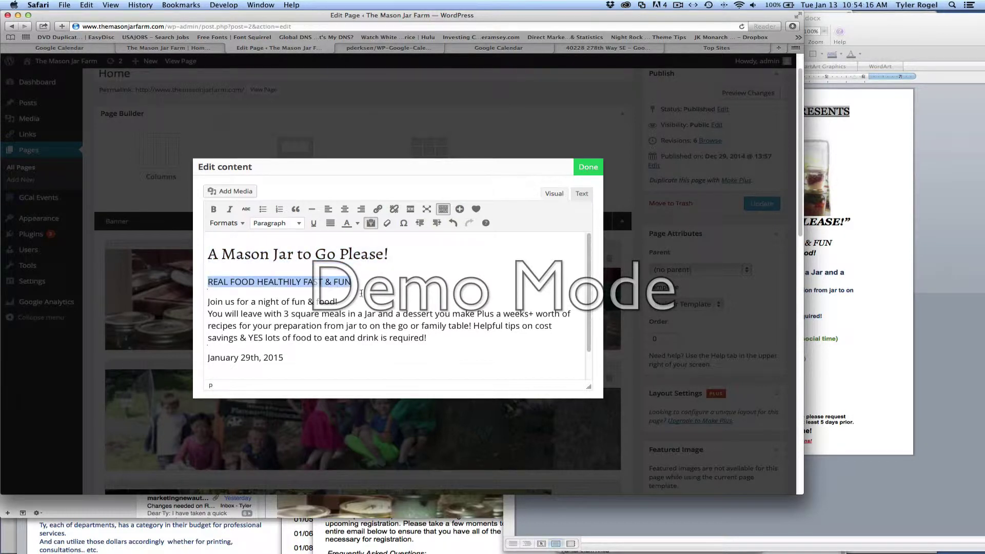
pyautogui.click(589, 170)
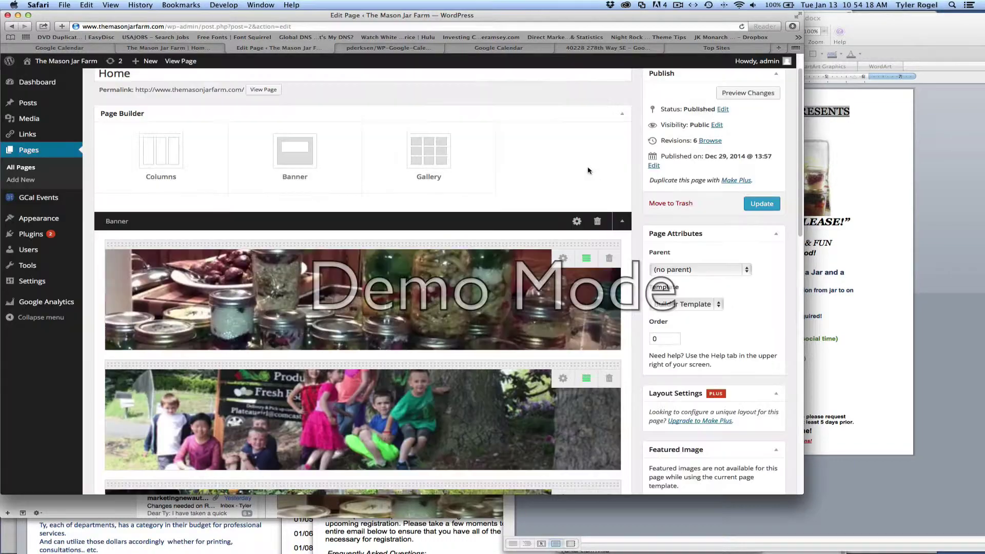
pyautogui.click(759, 202)
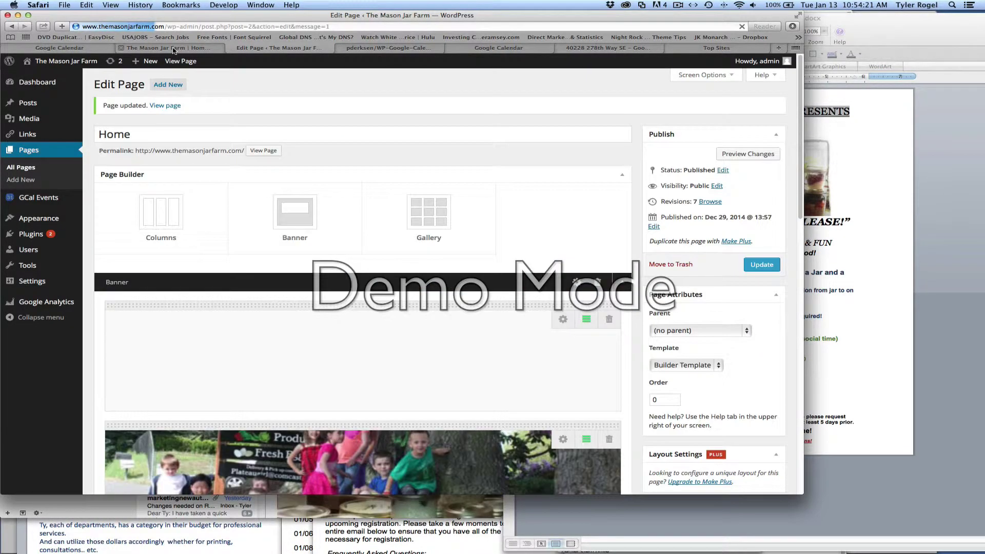
# Check the new slide on the reloaded live home page and review its content in the page editor.
pyautogui.click(173, 48)
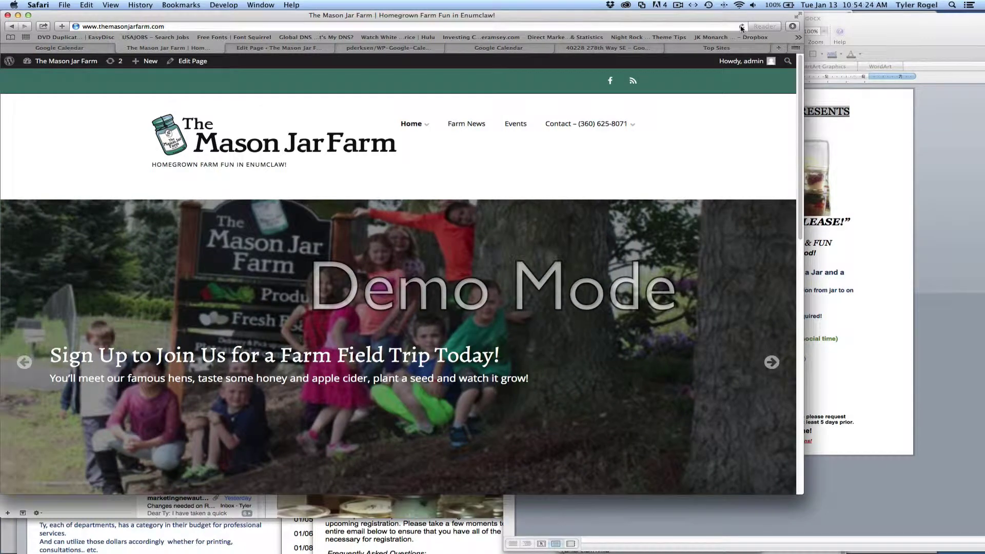
pyautogui.click(741, 27)
pyautogui.click(280, 47)
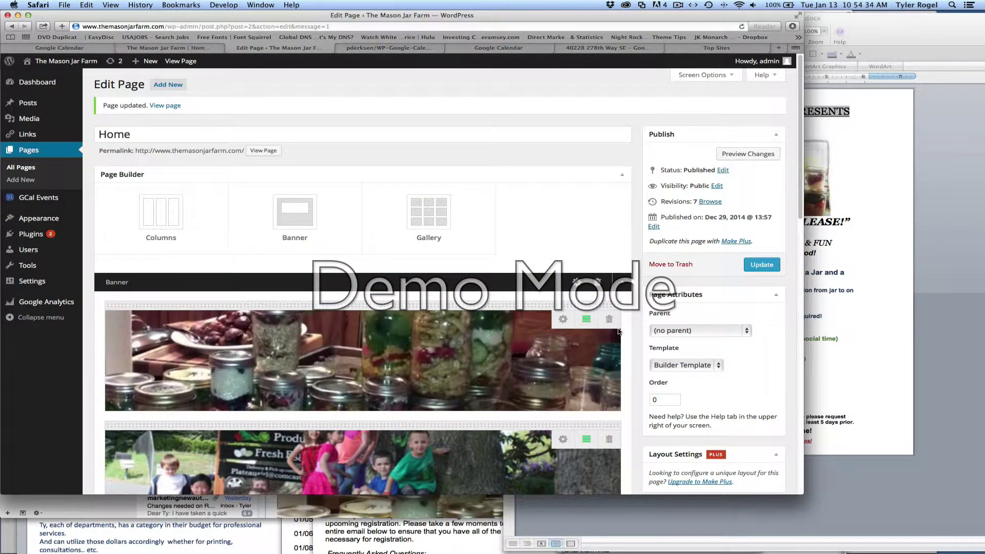
pyautogui.click(586, 320)
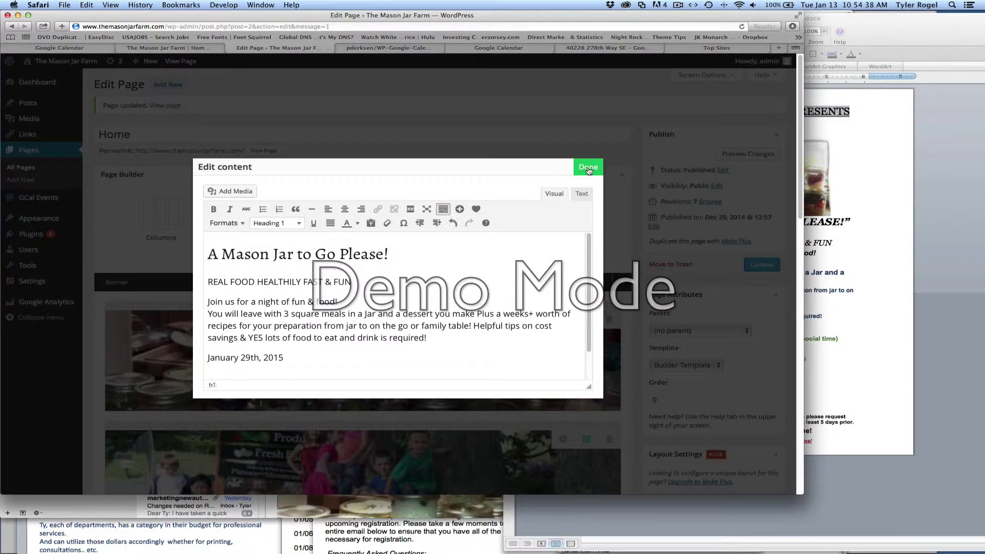
pyautogui.click(590, 171)
# Enable darkening of the first slide's background to improve readability and update the Home page.
pyautogui.click(563, 320)
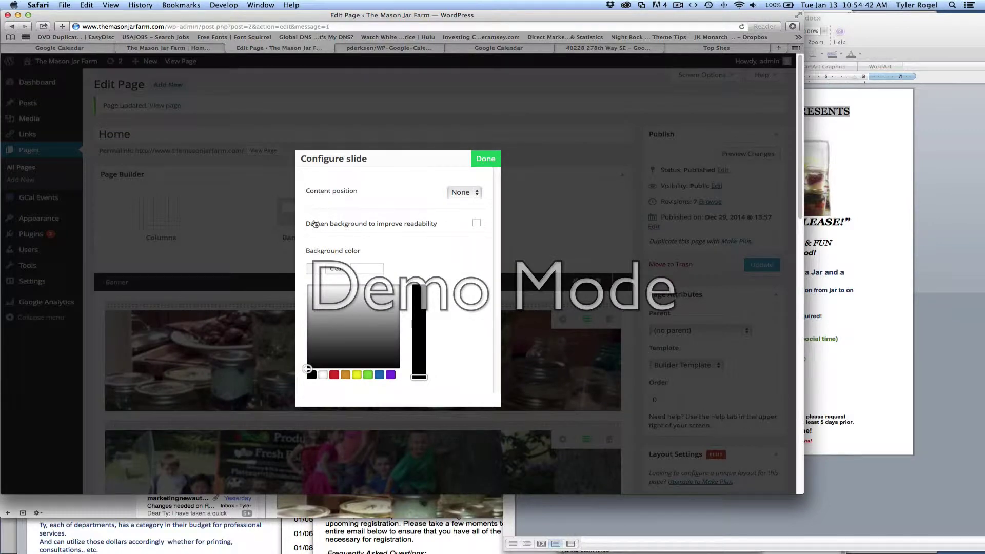
pyautogui.click(476, 223)
pyautogui.click(483, 158)
pyautogui.click(760, 264)
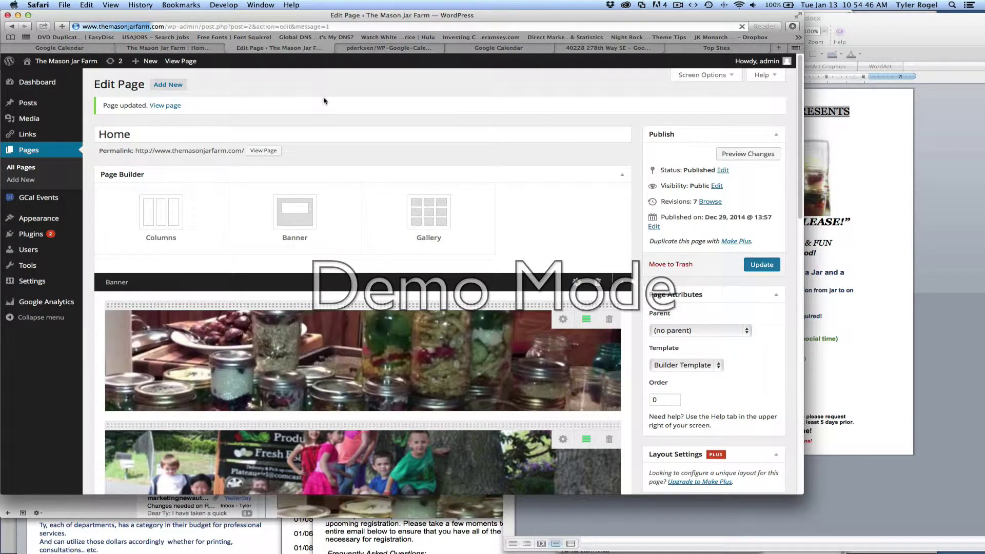
# Reload the live home page and watch the banner rotate through its slides.
pyautogui.click(178, 49)
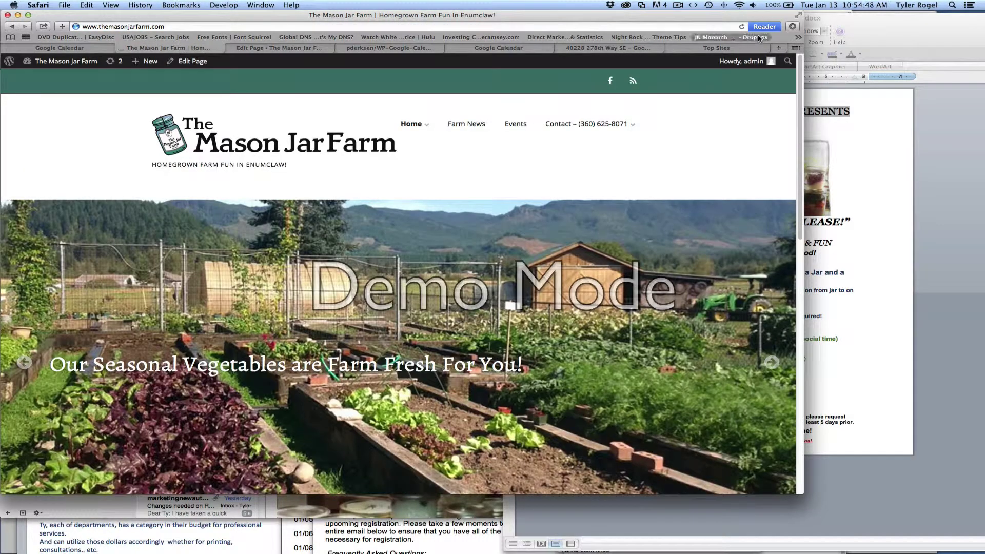
pyautogui.click(742, 27)
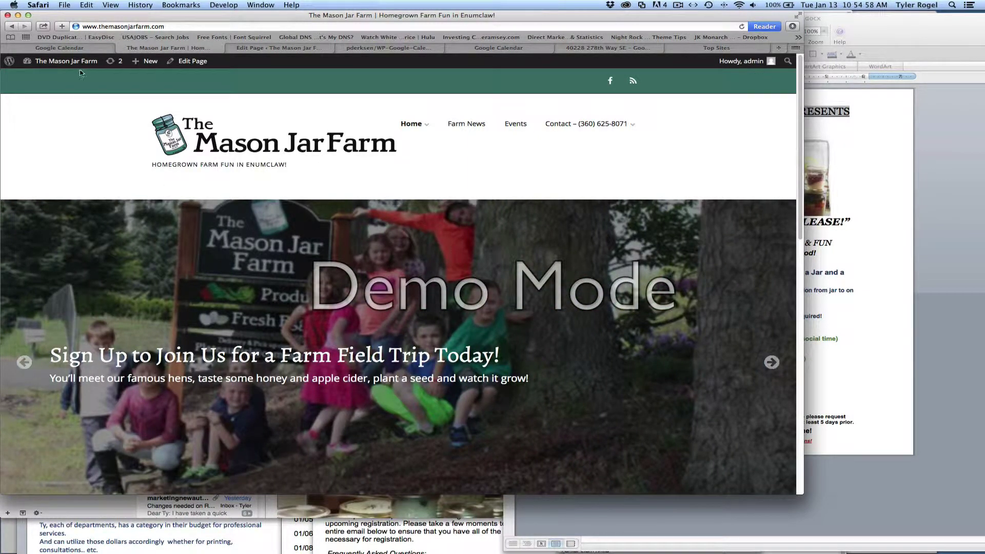
pyautogui.moveTo(79, 69)
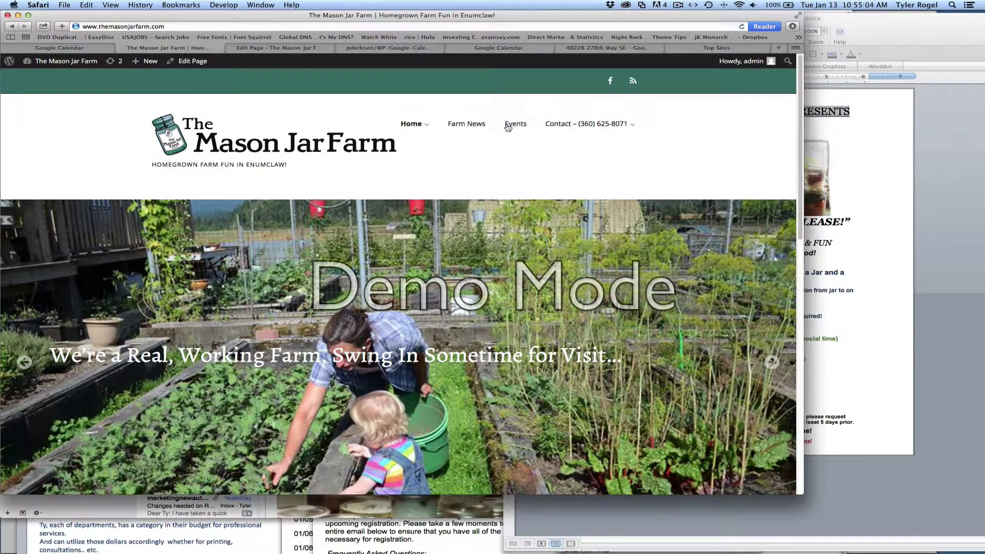
# Open the event page from the "A Mason Jar to Go Please! Class" post in Farm News and copy its URL.
pyautogui.click(458, 125)
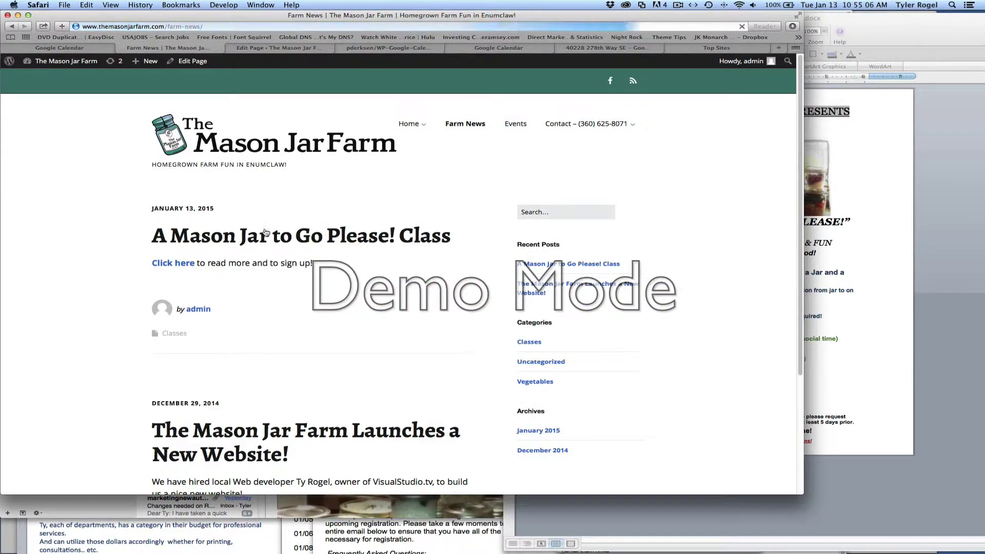
pyautogui.click(170, 263)
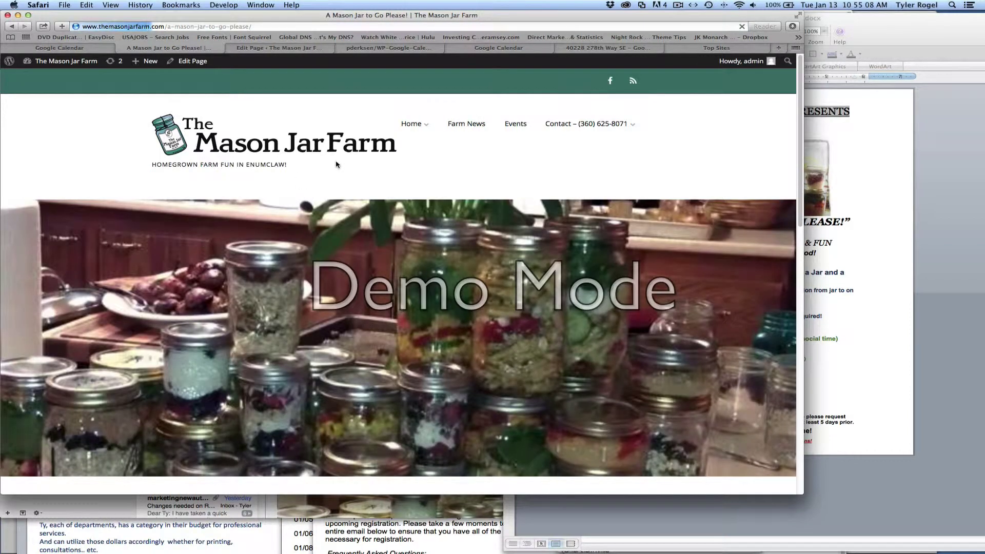
pyautogui.click(255, 26)
pyautogui.press('super+c')
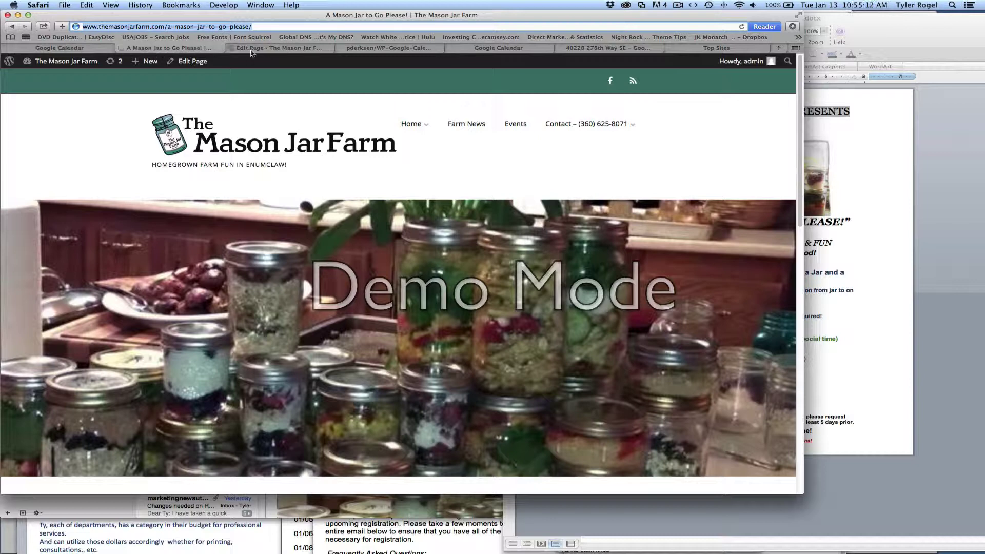
# In the Home page editor, link the first banner slide's "A Mason Jar to Go Please!" heading to the copied event page URL.
pyautogui.click(251, 50)
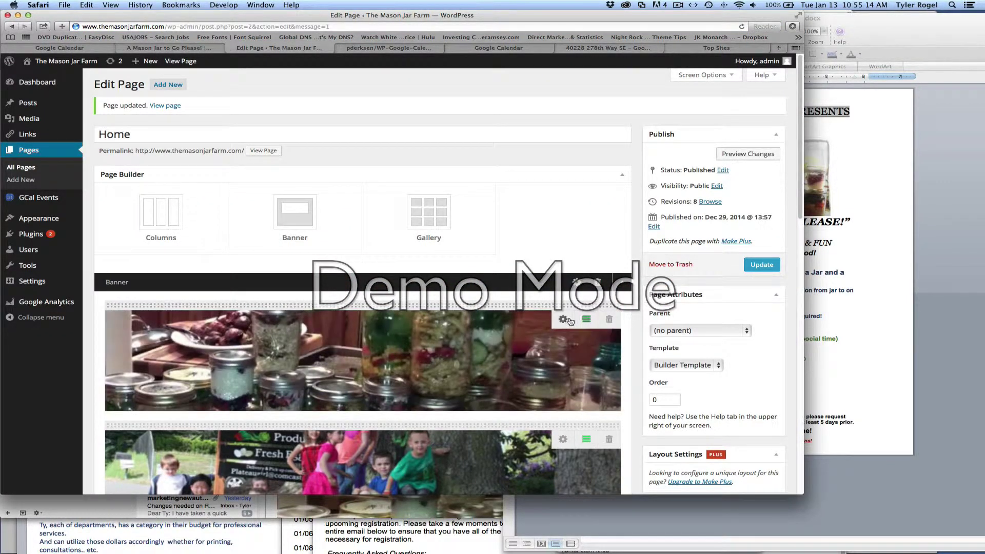
pyautogui.click(569, 319)
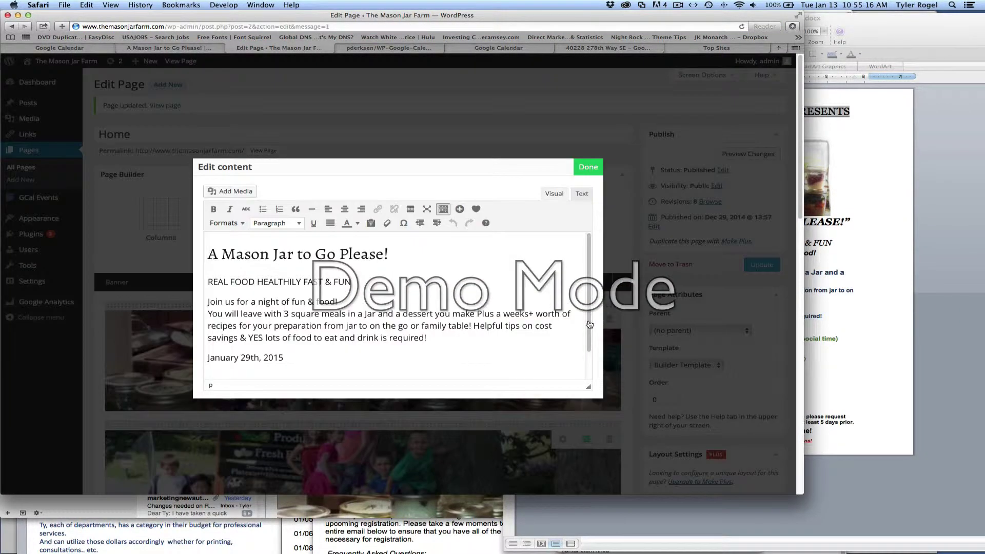
pyautogui.scroll(-2, 589, 324)
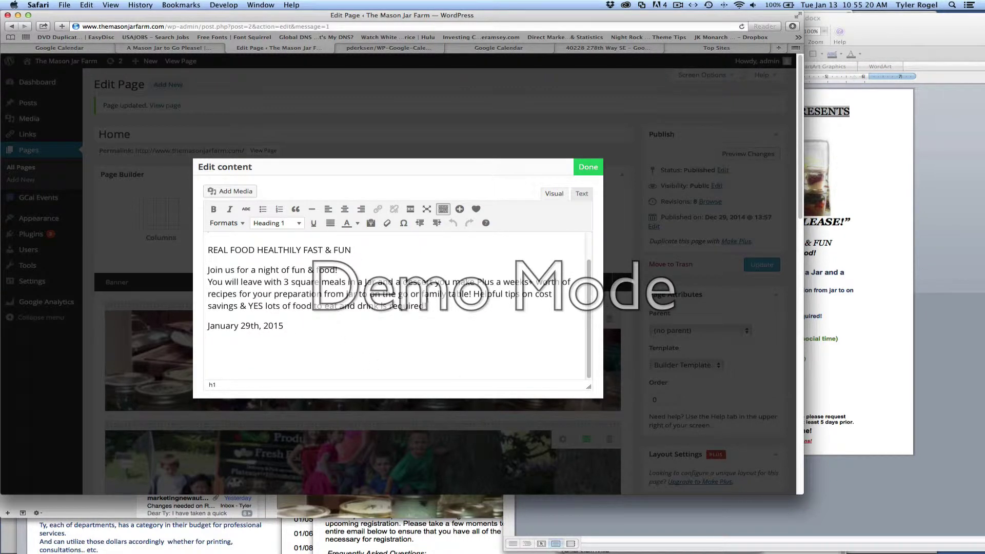
pyautogui.scroll(2, 590, 322)
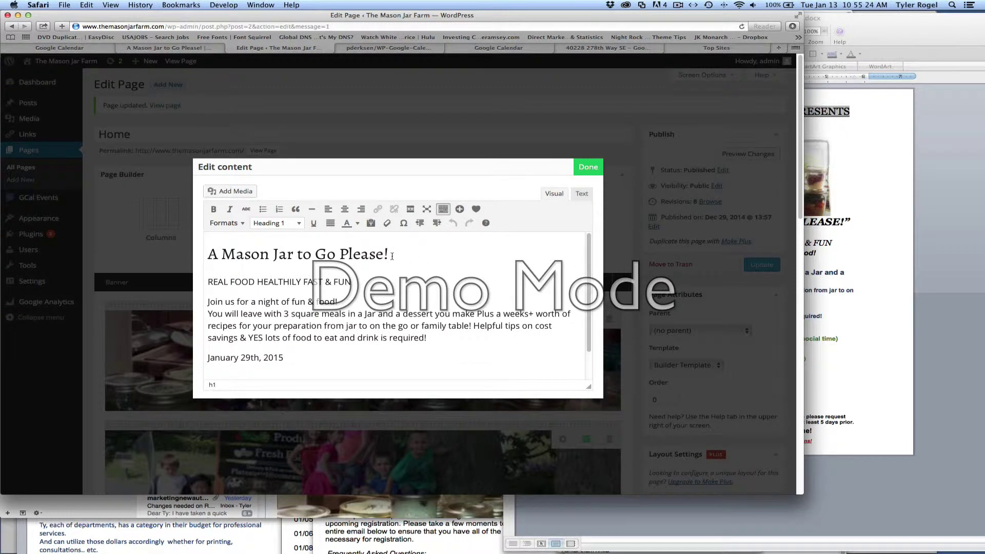
pyautogui.moveTo(392, 255); pyautogui.dragTo(199, 255)
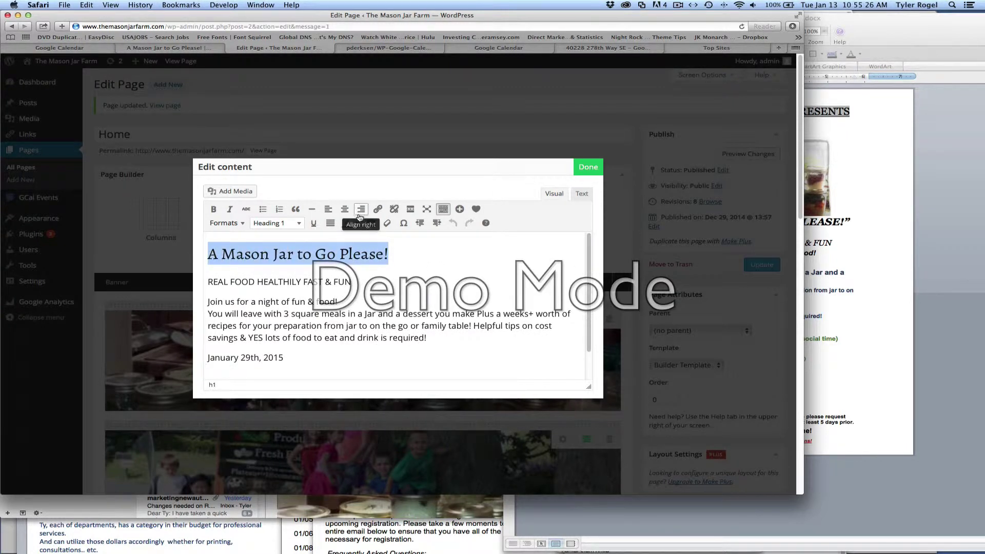
pyautogui.click(378, 210)
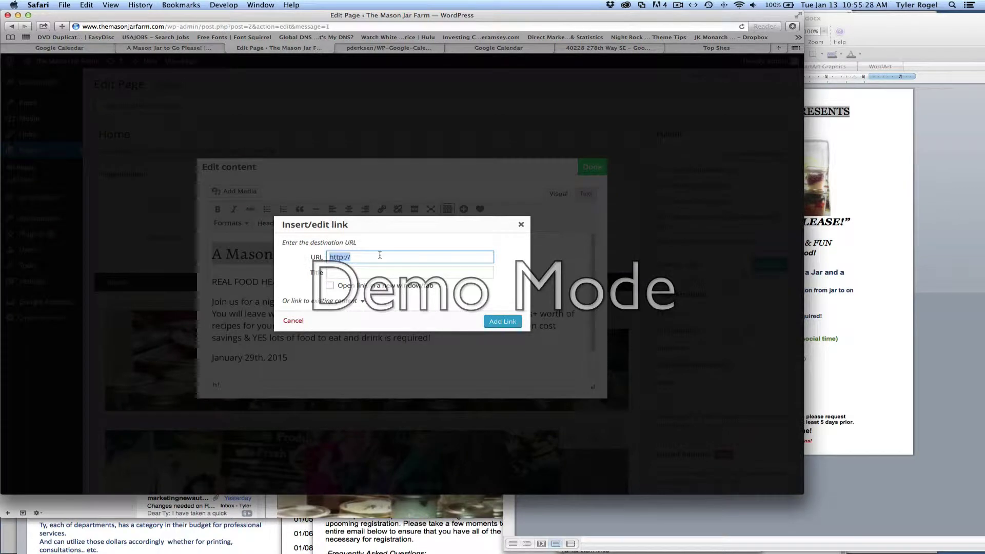
pyautogui.press('super+v')
pyautogui.click(503, 321)
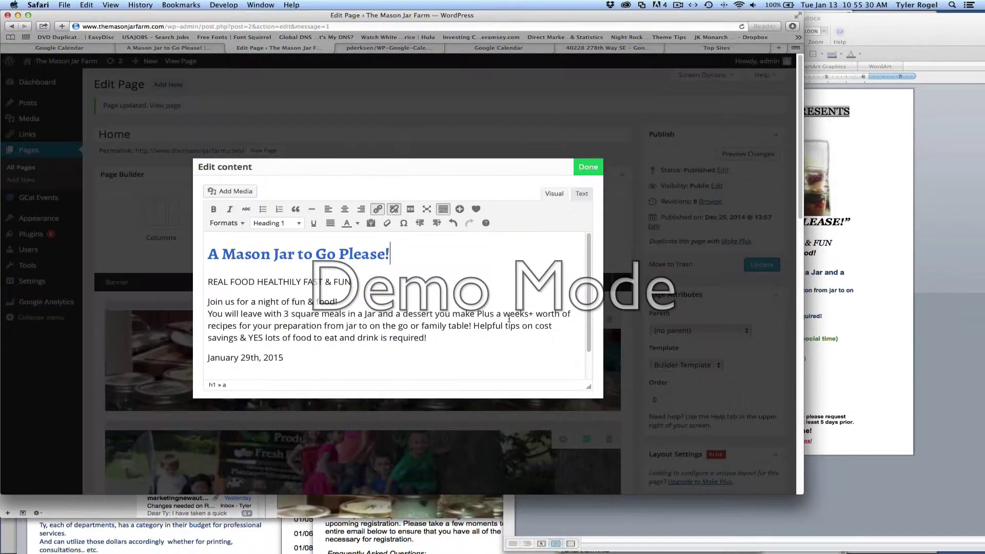
# Append "- Click to RSVP & For More Info!" after the January 29th, 2015 date in the slide's content.
pyautogui.click(363, 360)
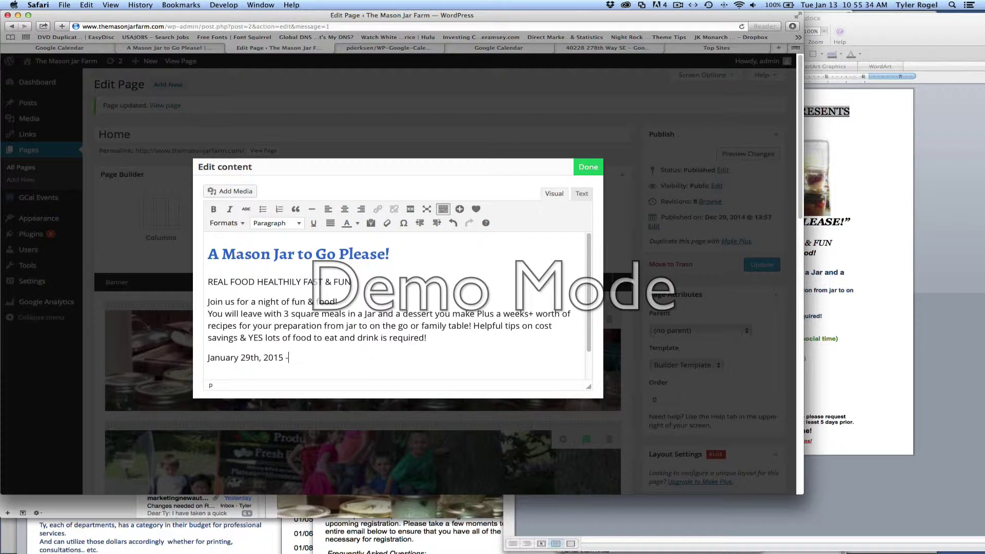
pyautogui.write('- Click to RSVP & For')
pyautogui.write('More Info!')
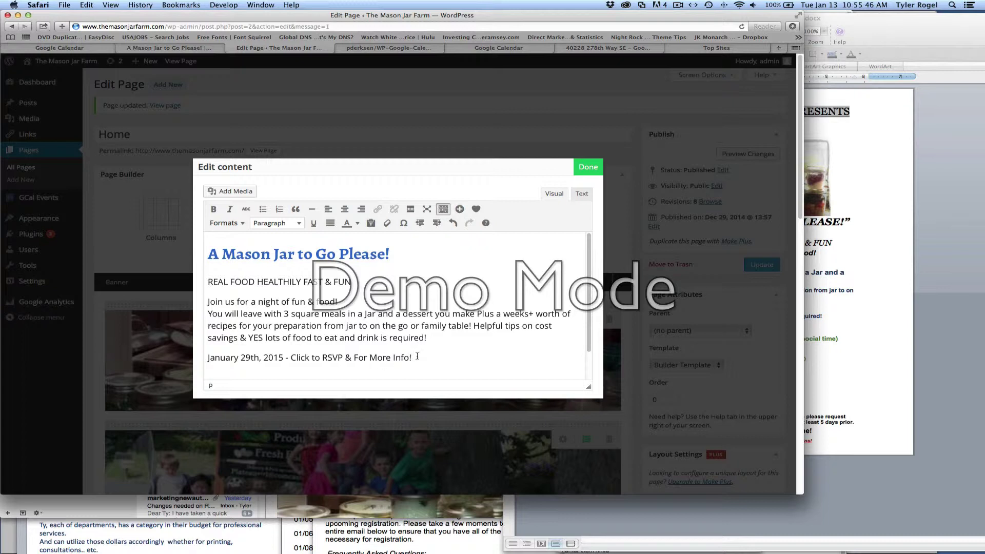
# Link the "Click to RSVP & For More Info!" text to the event page URL and update the Home page.
pyautogui.moveTo(417, 356); pyautogui.dragTo(290, 357)
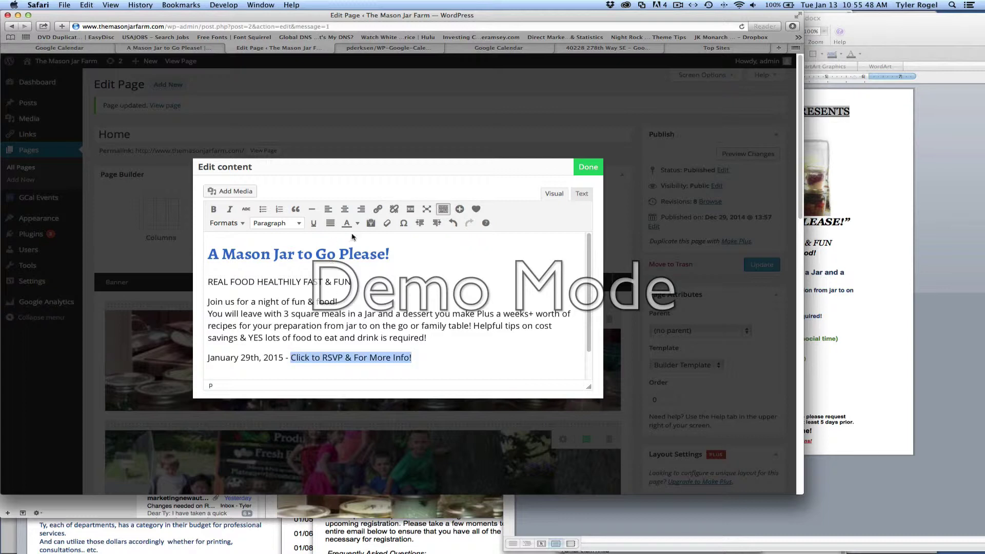
pyautogui.click(379, 210)
pyautogui.press('super+v')
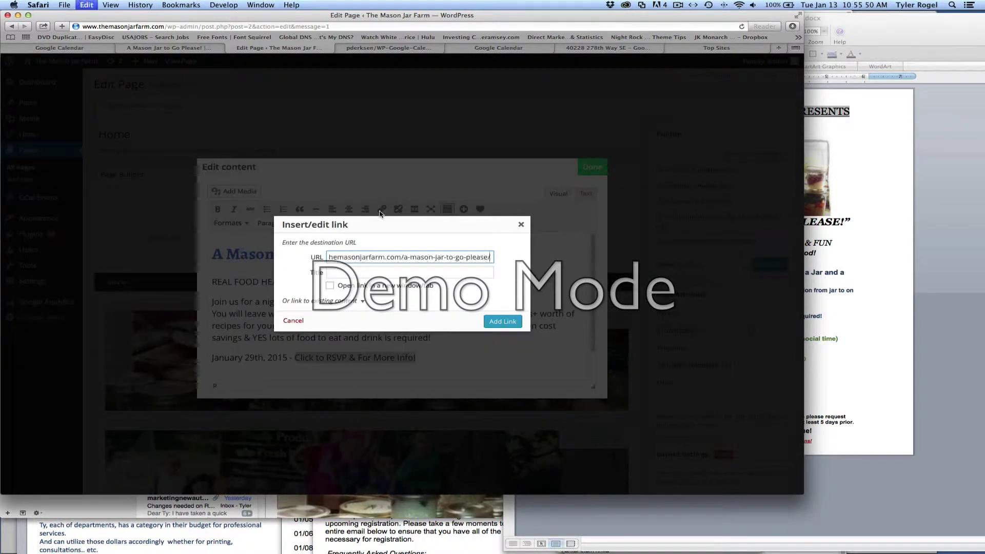
pyautogui.click(502, 321)
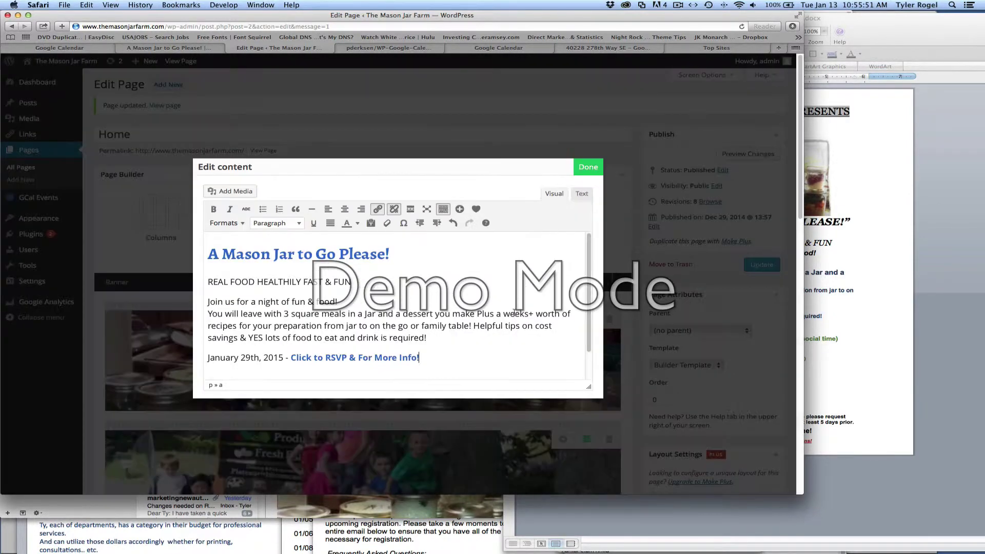
pyautogui.click(586, 169)
pyautogui.click(765, 265)
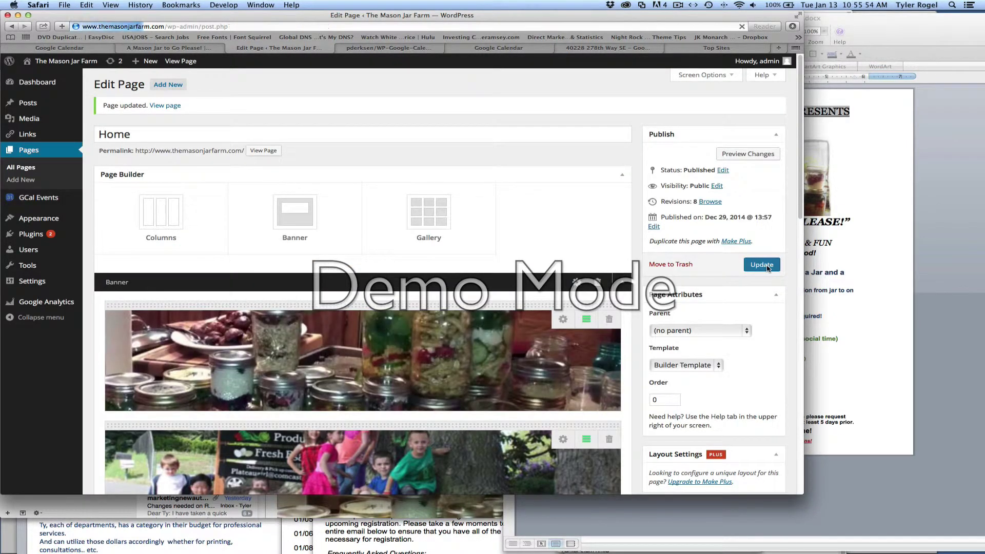
# Check the slide on the live home page, follow its heading link, and look through the event page to its end.
pyautogui.click(175, 49)
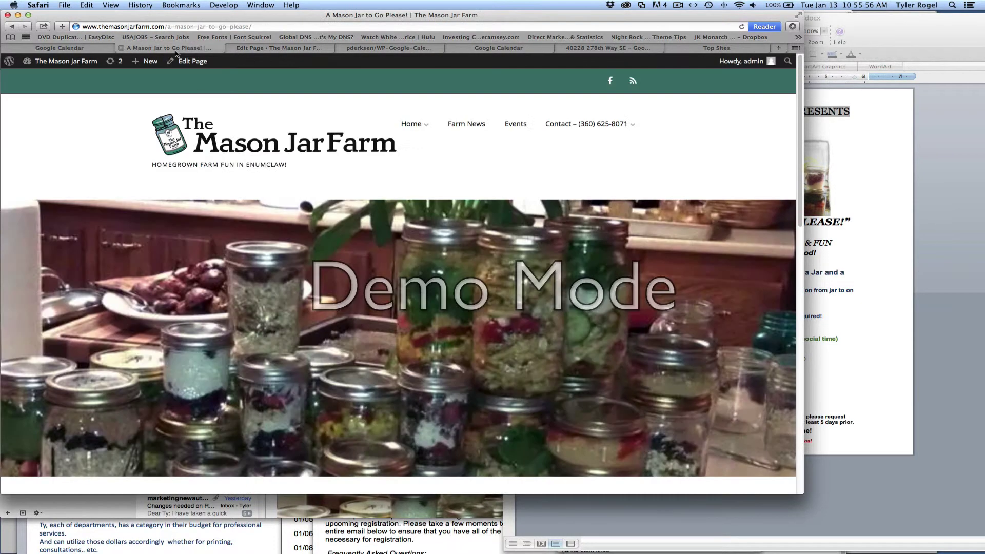
pyautogui.click(742, 27)
pyautogui.moveTo(802, 143); pyautogui.dragTo(196, 144)
pyautogui.click(197, 144)
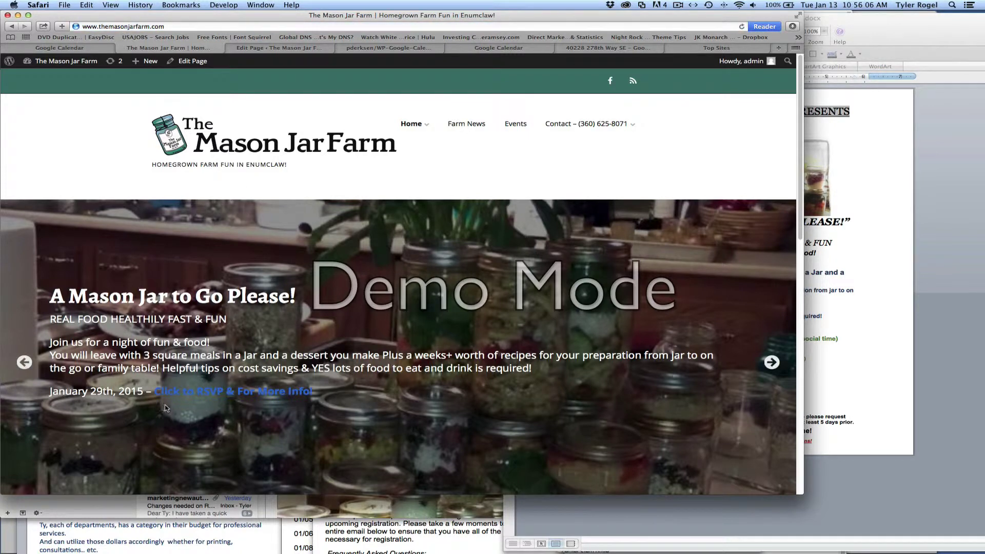
pyautogui.click(248, 303)
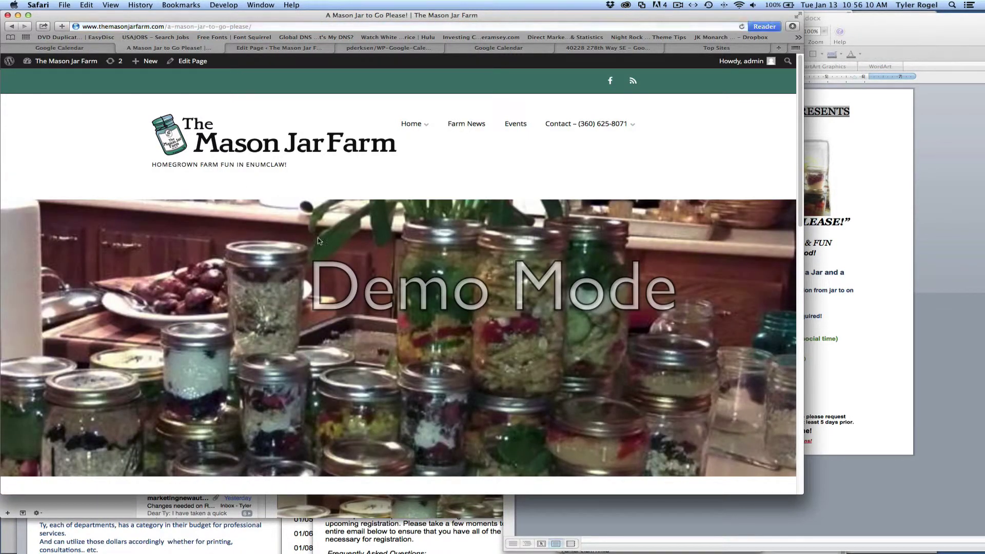
pyautogui.moveTo(805, 185); pyautogui.dragTo(802, 453)
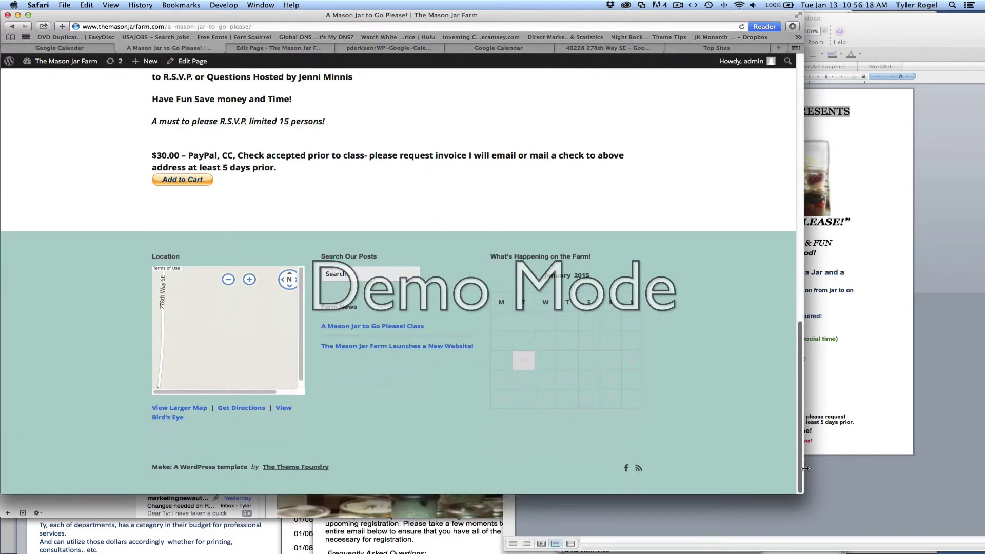